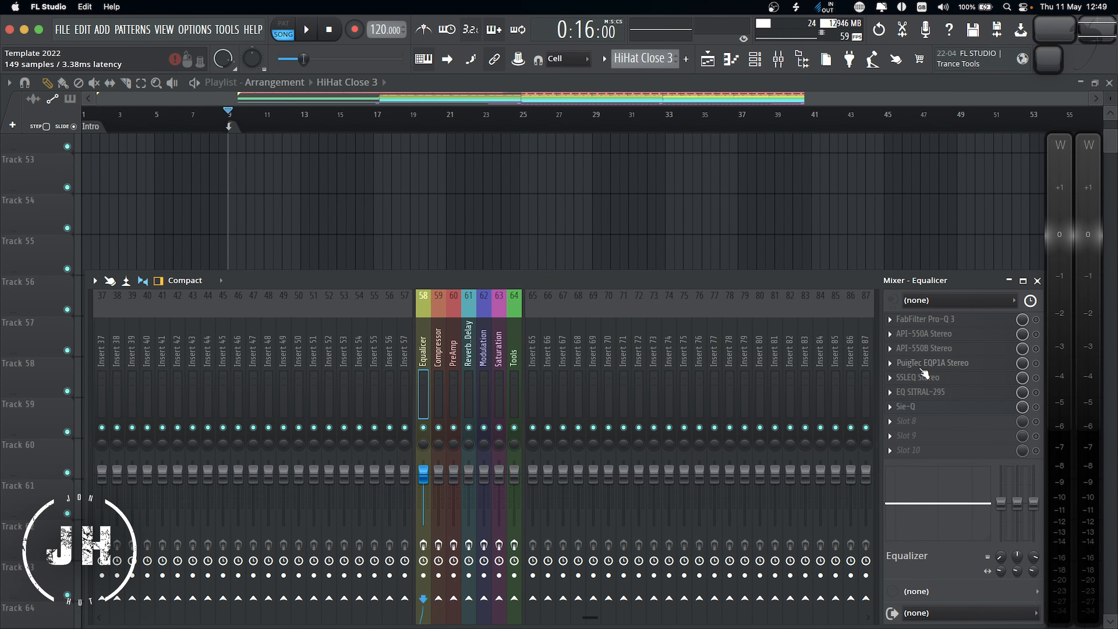
Inspect the PuigTec EQP1A, SSLEQ, EQ SITRAL-295 and Sie-Q plugins on the Equalizer mixer track, closing Sie-Q after viewing.
{"action": "left_click", "coordinate": [918, 367]}
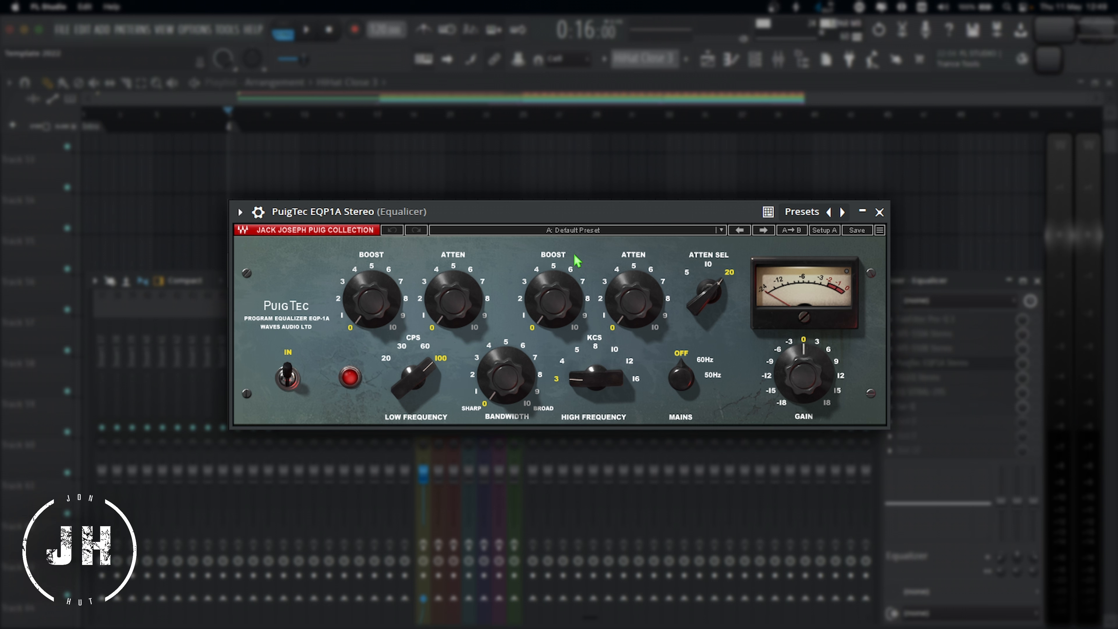
{"action": "left_click", "coordinate": [902, 380]}
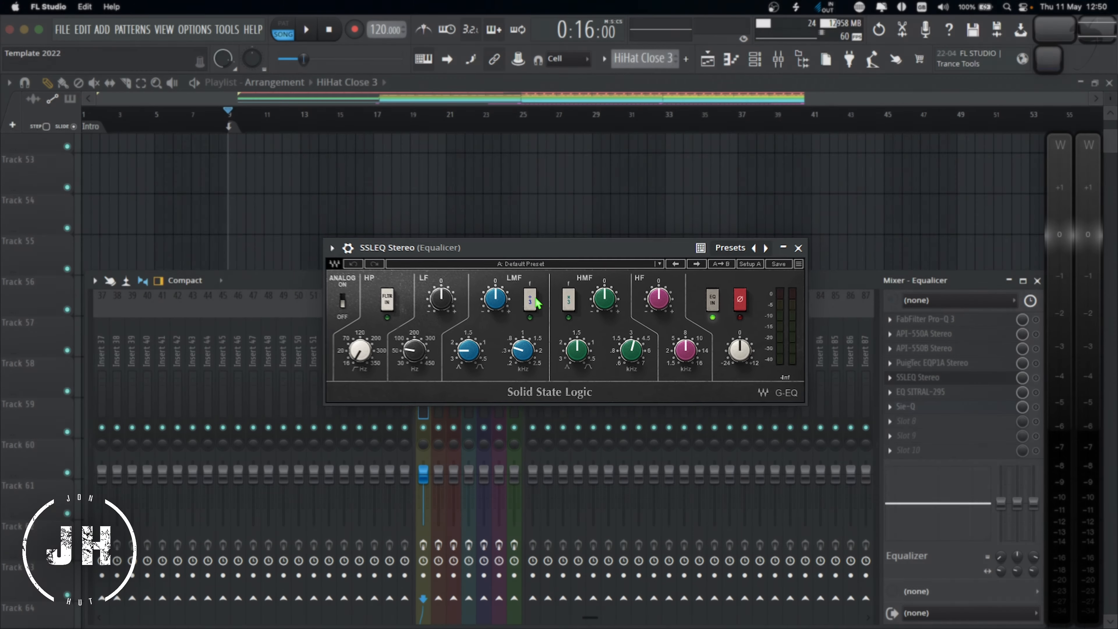
{"action": "left_click", "coordinate": [920, 379]}
{"action": "left_click", "coordinate": [925, 392]}
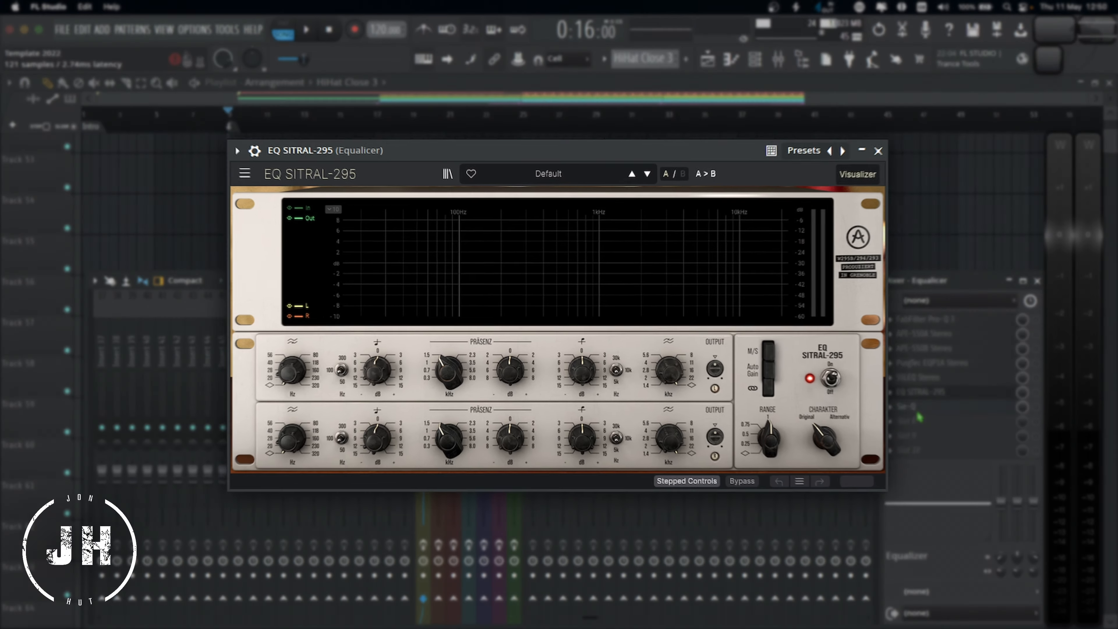
{"action": "left_click", "coordinate": [920, 409]}
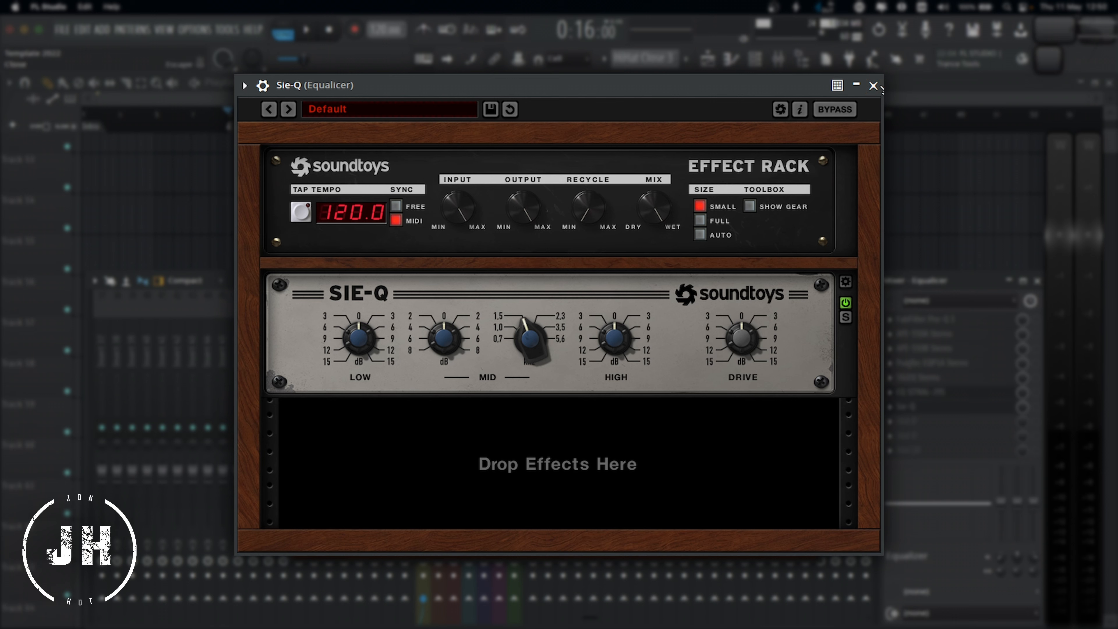
{"action": "left_click", "coordinate": [873, 86]}
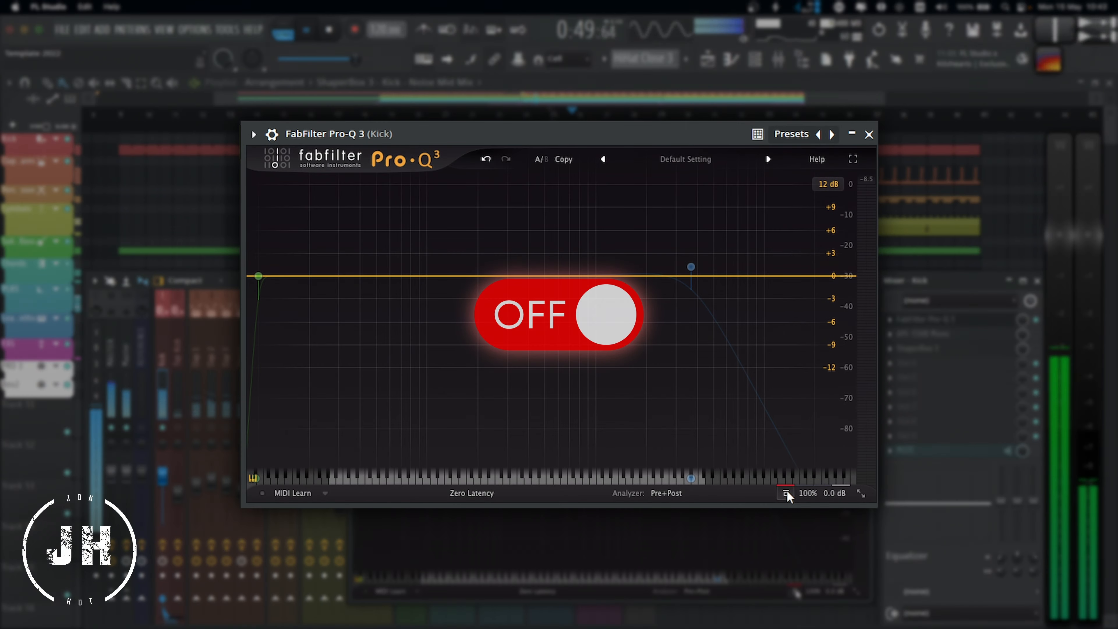
Compare the Kick track's sound with FabFilter Pro-Q 3 bypassed and active during playback.
{"action": "left_click", "coordinate": [786, 493]}
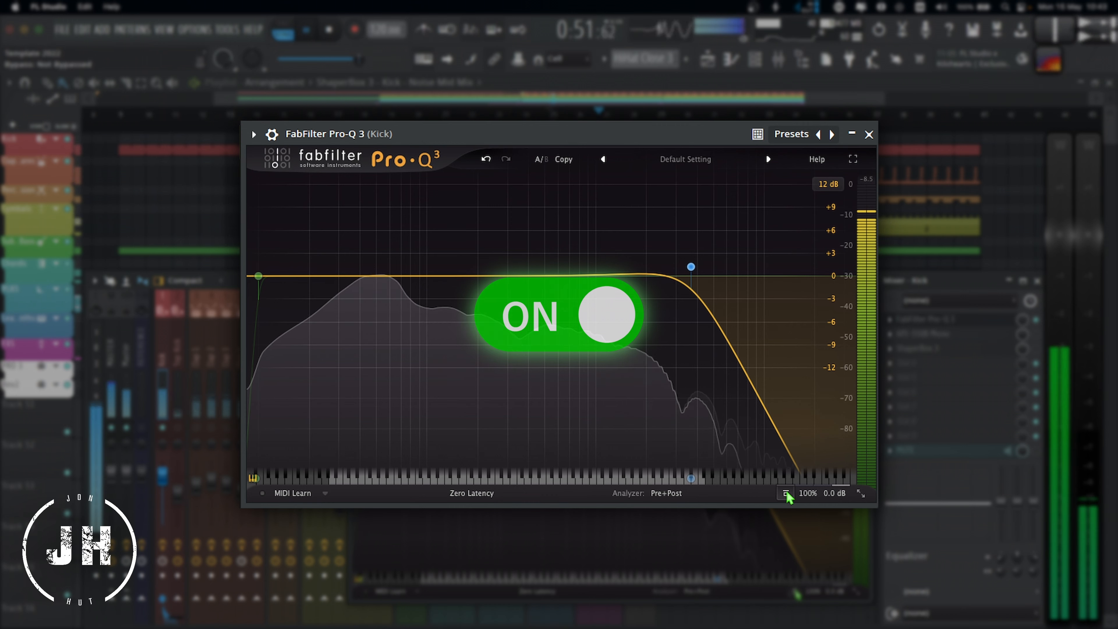
{"action": "left_click", "coordinate": [786, 493]}
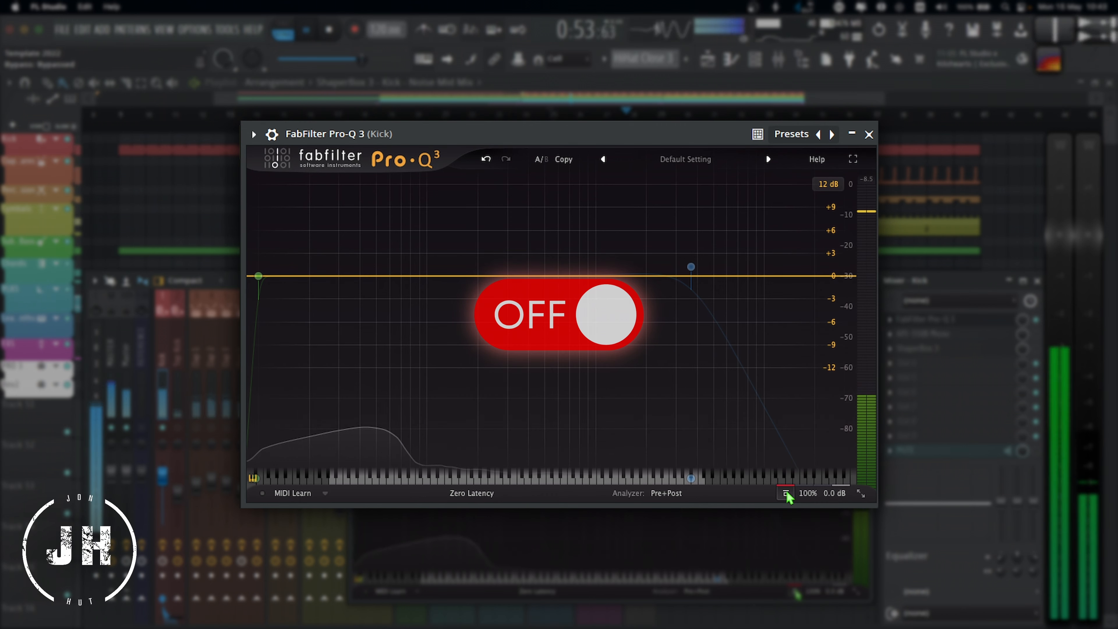
{"action": "left_click", "coordinate": [786, 493]}
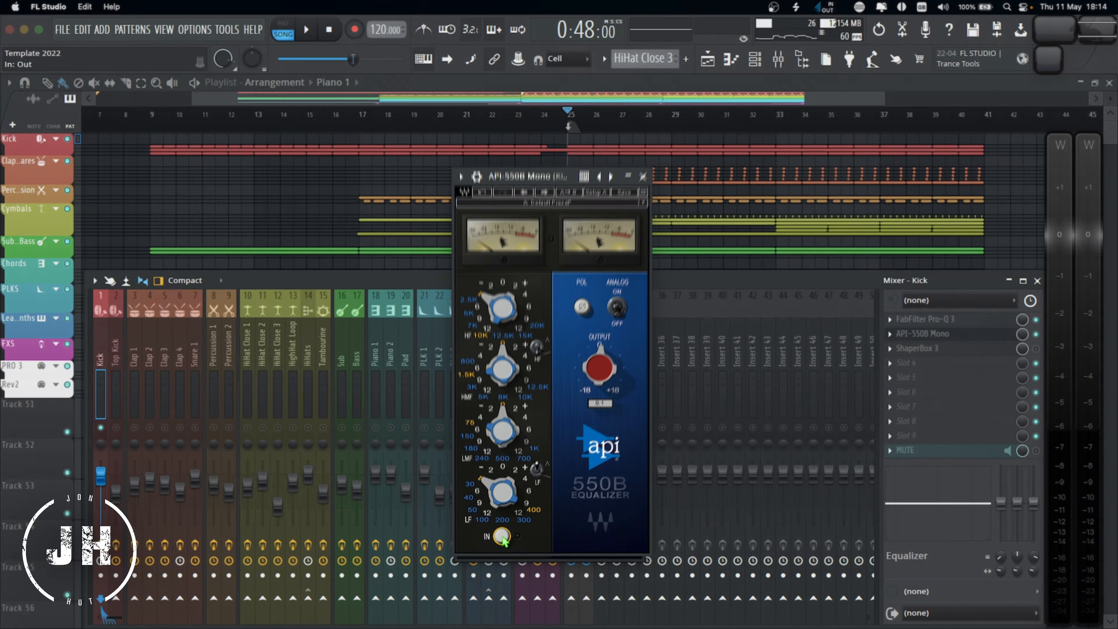
Compare the Kick track's sound with the API-550B Mono equalizer switched out and in during playback.
{"action": "left_click", "coordinate": [502, 518]}
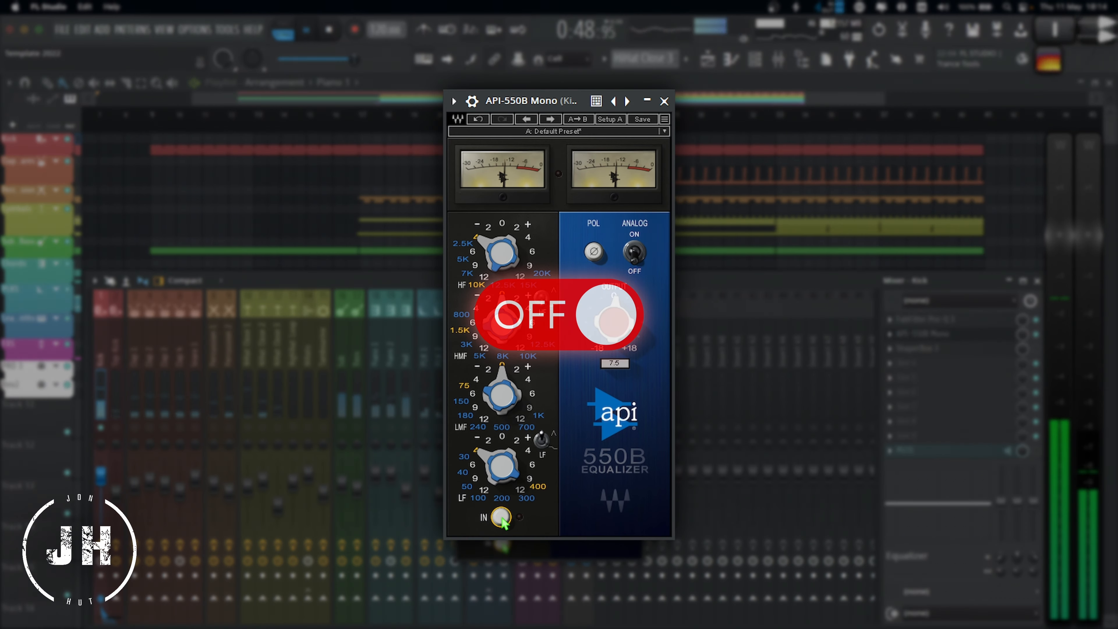
{"action": "left_click", "coordinate": [503, 520]}
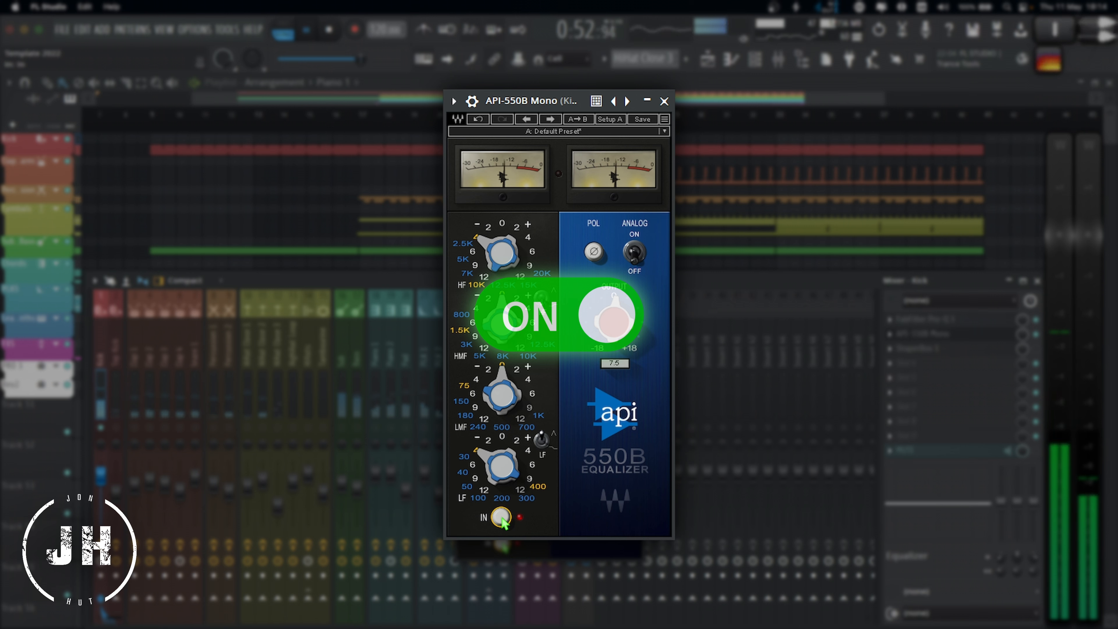
{"action": "left_click", "coordinate": [502, 520]}
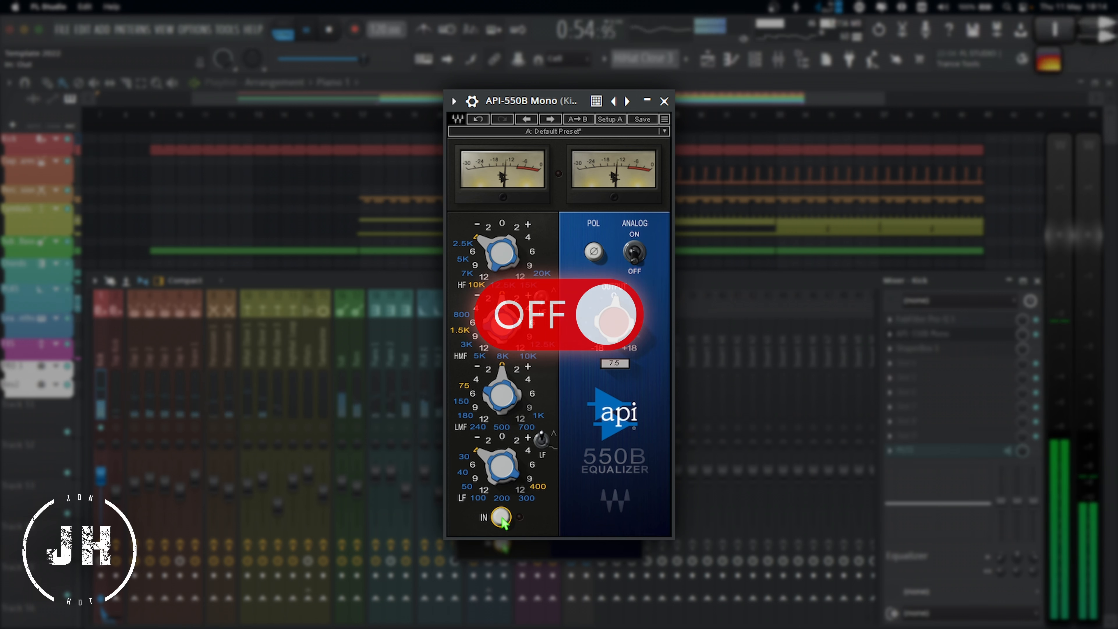
{"action": "left_click", "coordinate": [503, 520]}
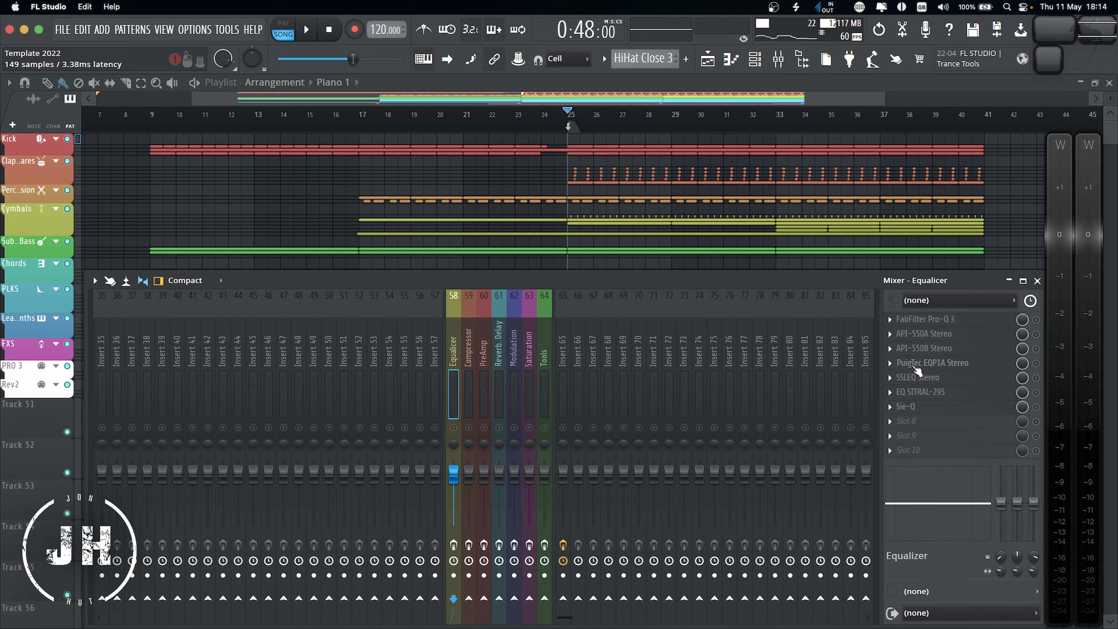
Open PuigTec EQP1A Stereo and compare the Sub & Bass sound with this equalizer switched off and on.
{"action": "left_click", "coordinate": [917, 370]}
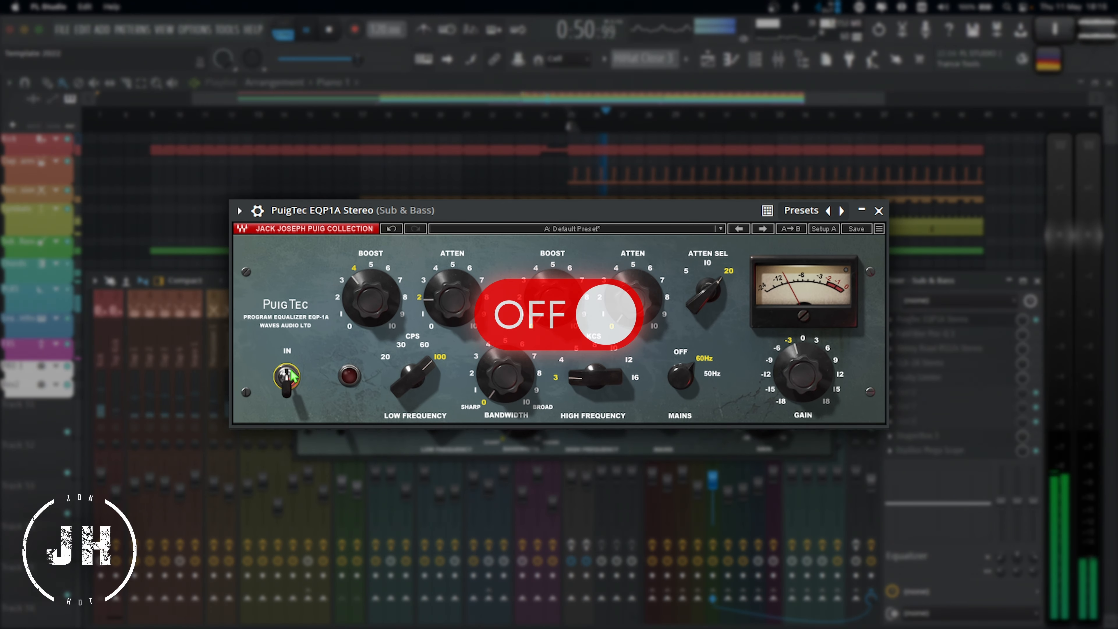
{"action": "left_click", "coordinate": [291, 377]}
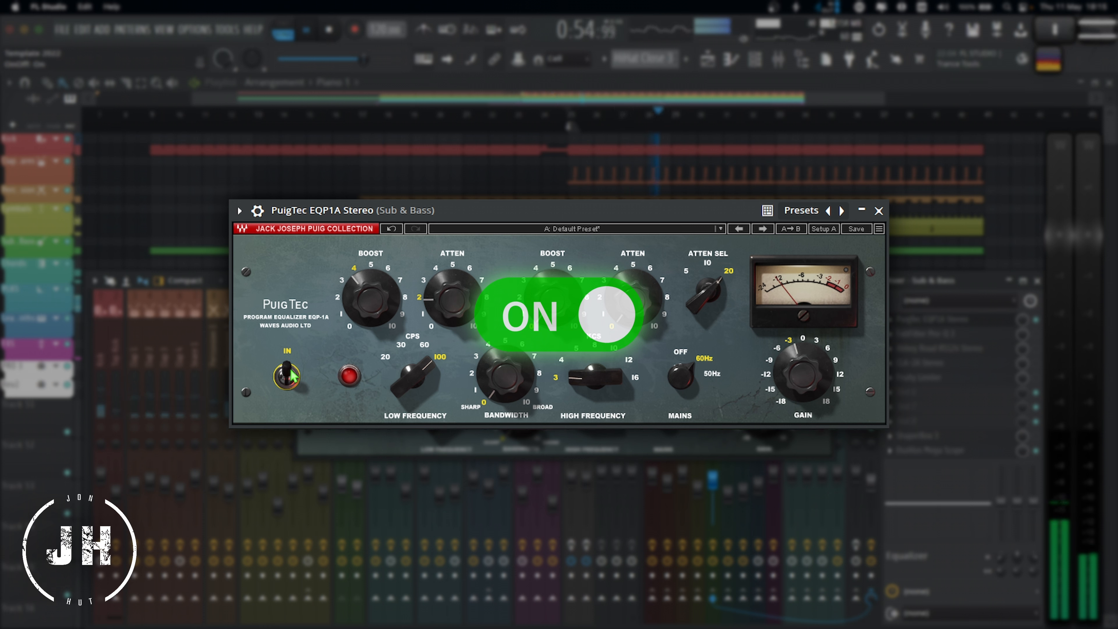
{"action": "left_click", "coordinate": [292, 377]}
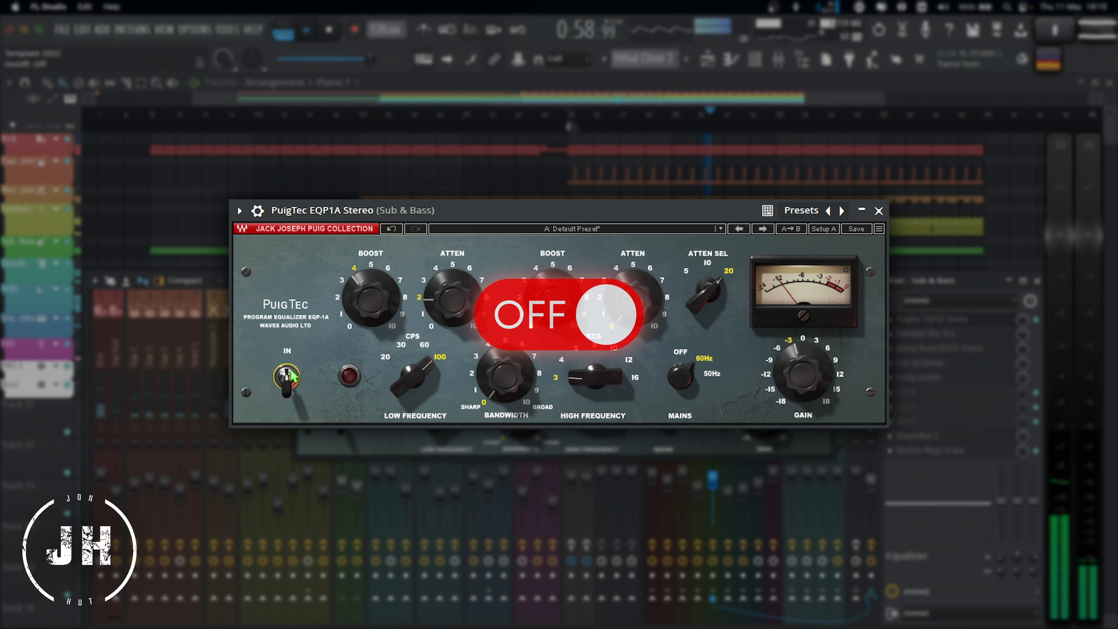
{"action": "left_click", "coordinate": [287, 375]}
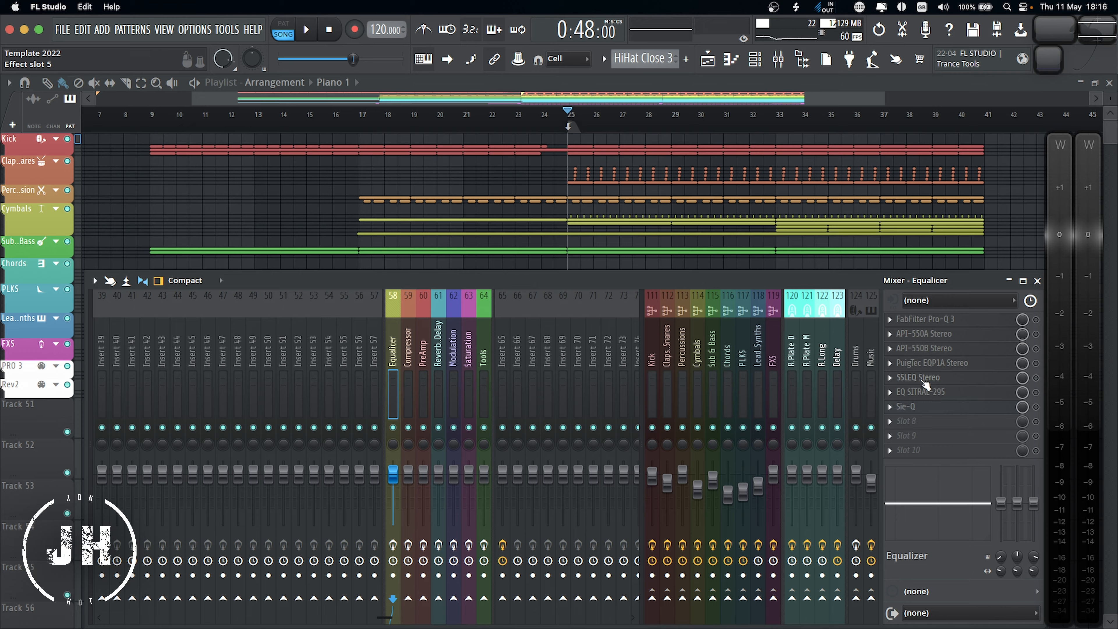
Open SSLEQ Stereo and compare the Drums bus sound with its EQ section switched out and in.
{"action": "left_click", "coordinate": [924, 379]}
{"action": "left_click", "coordinate": [728, 289]}
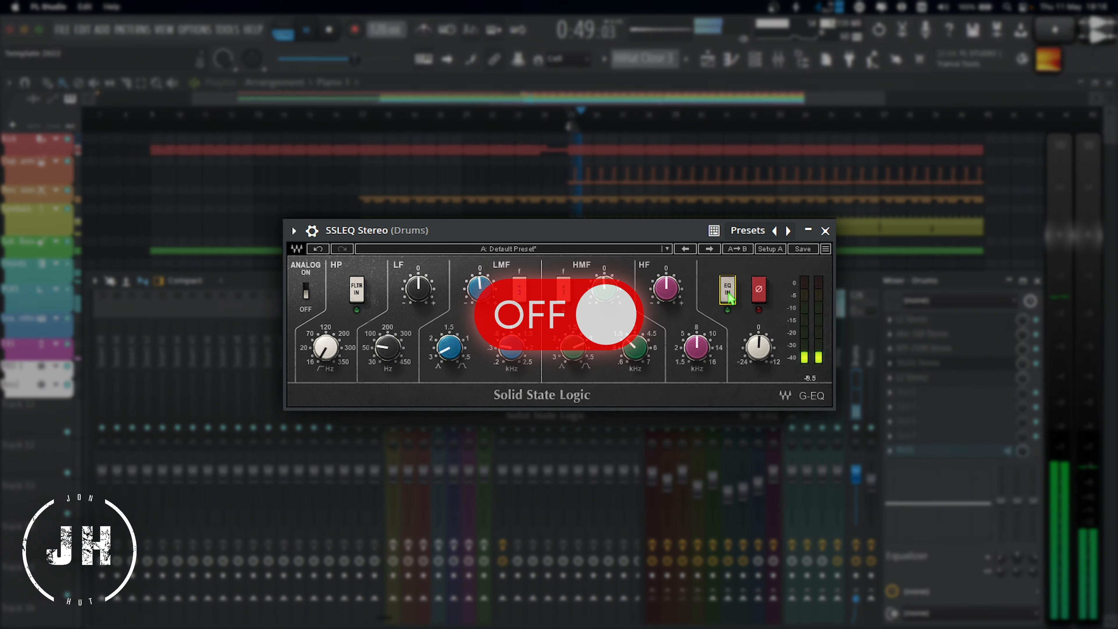
{"action": "left_click", "coordinate": [729, 297]}
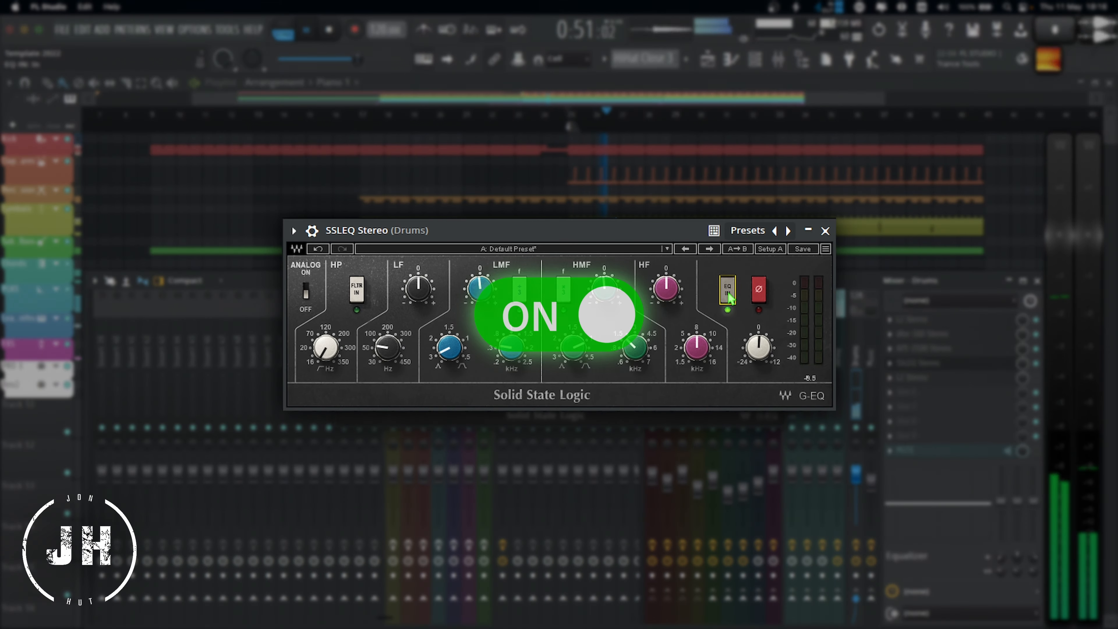
{"action": "left_click", "coordinate": [729, 297]}
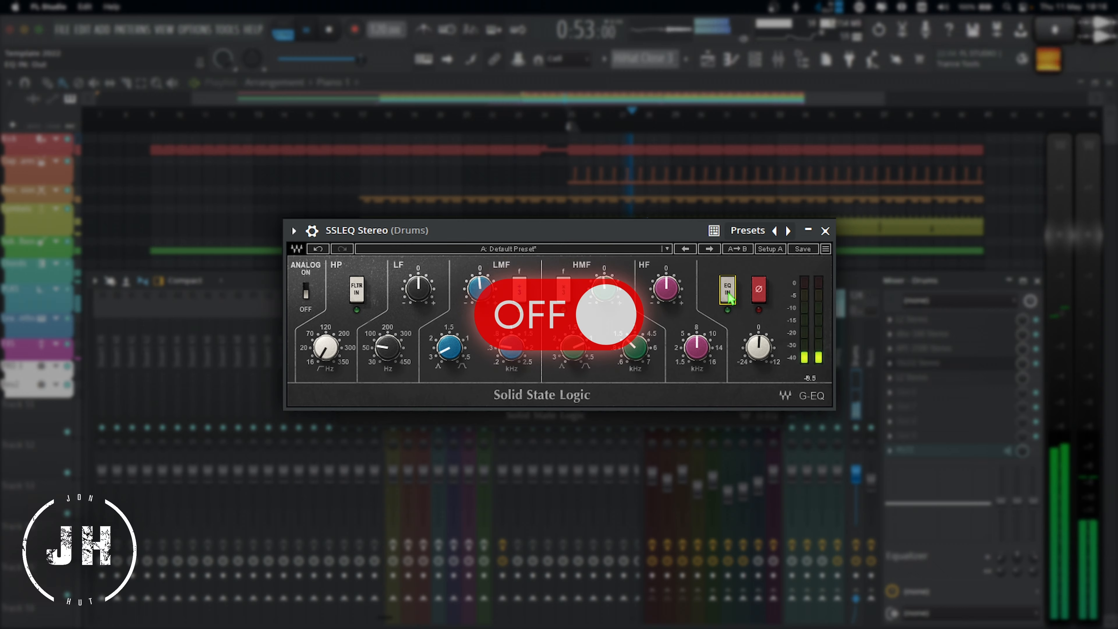
{"action": "left_click", "coordinate": [728, 296]}
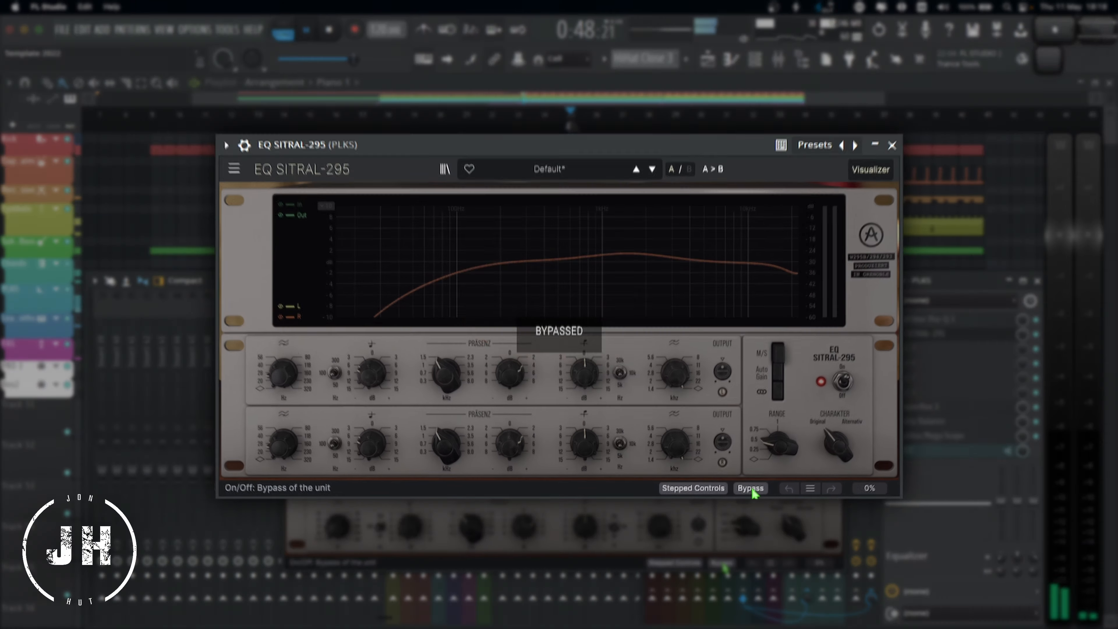
Compare the PLKS bus sound with the EQ SITRAL-295 unit bypassed and active during playback.
{"action": "left_click", "coordinate": [751, 486]}
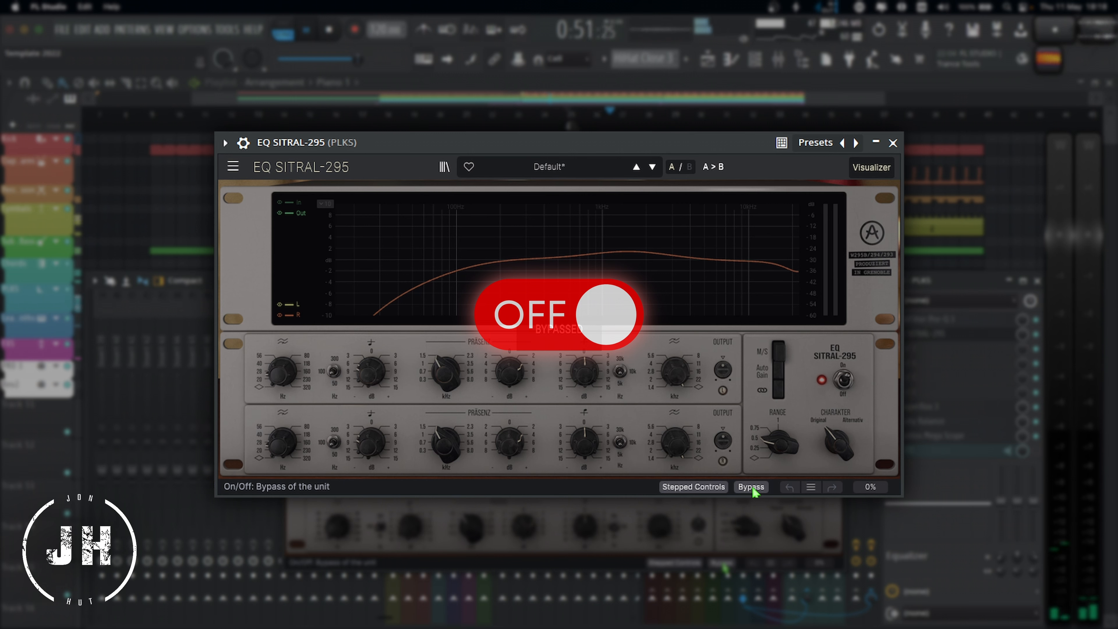
{"action": "left_click", "coordinate": [752, 487]}
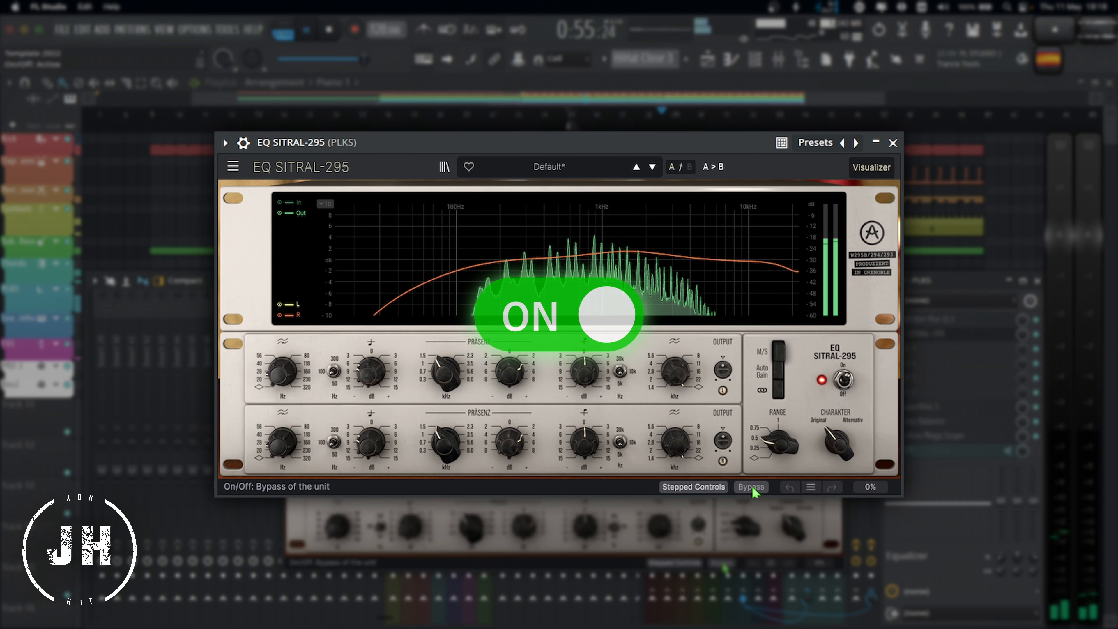
{"action": "left_click", "coordinate": [752, 488]}
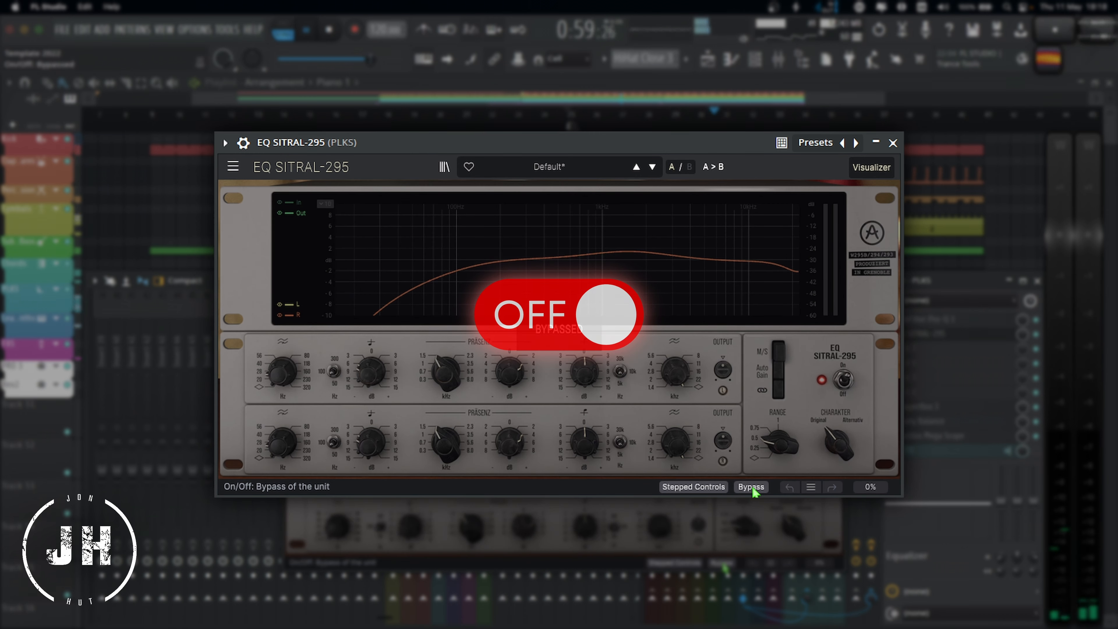
{"action": "left_click", "coordinate": [752, 487]}
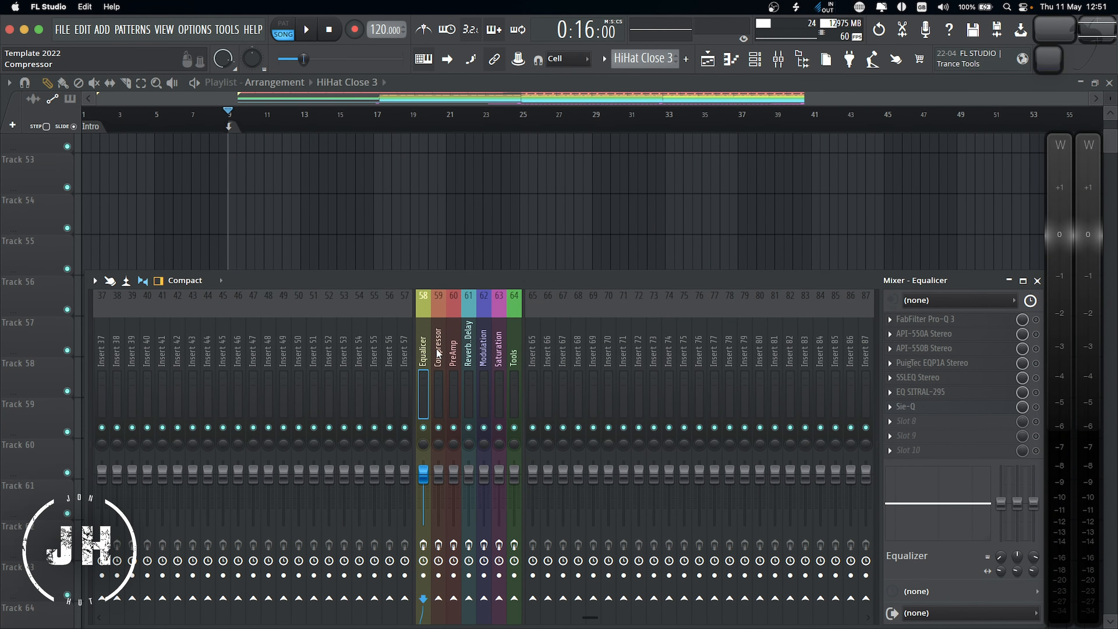
Select the Compressor mixer track and inspect its FabFilter, API-2500 Stereo and dbx-160 Stereo plugins.
{"action": "left_click", "coordinate": [437, 350]}
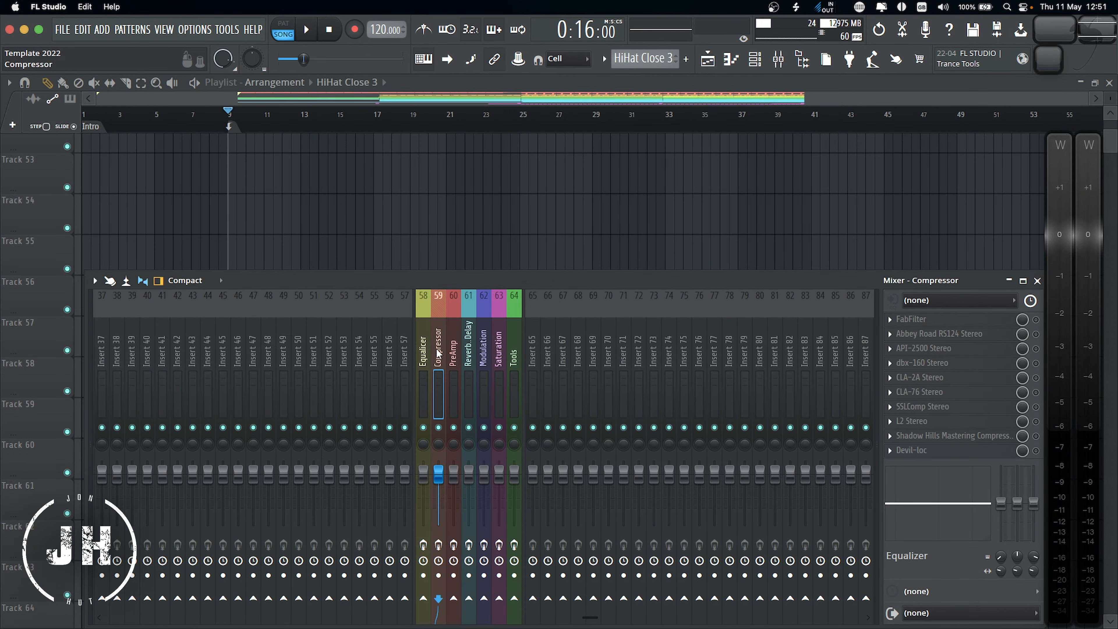
{"action": "left_click", "coordinate": [937, 324]}
{"action": "left_click", "coordinate": [929, 349]}
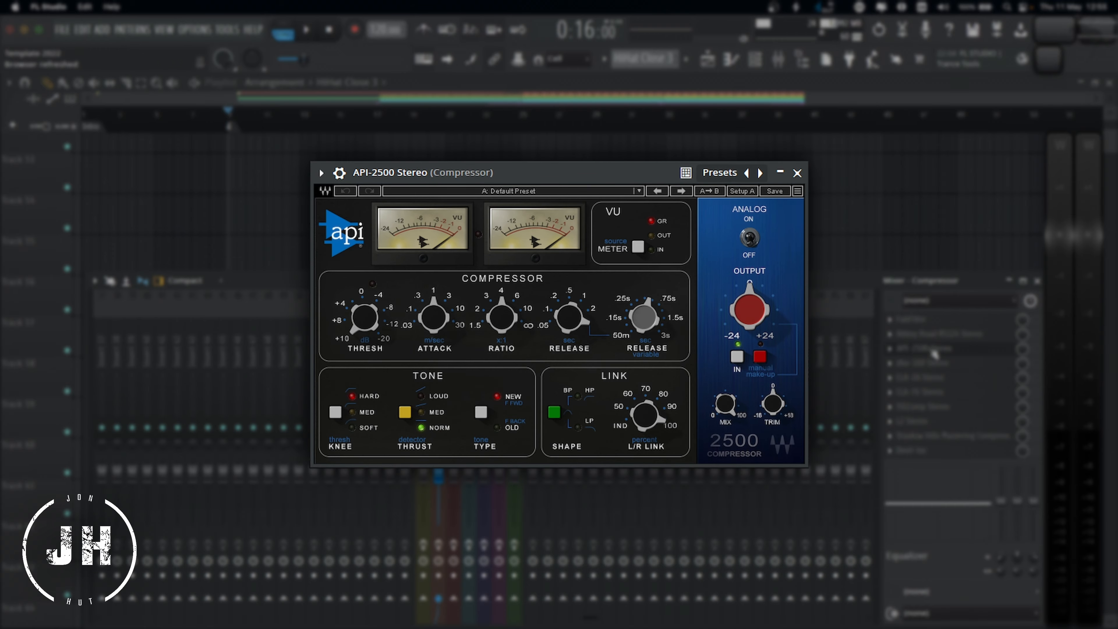
{"action": "left_click", "coordinate": [916, 363]}
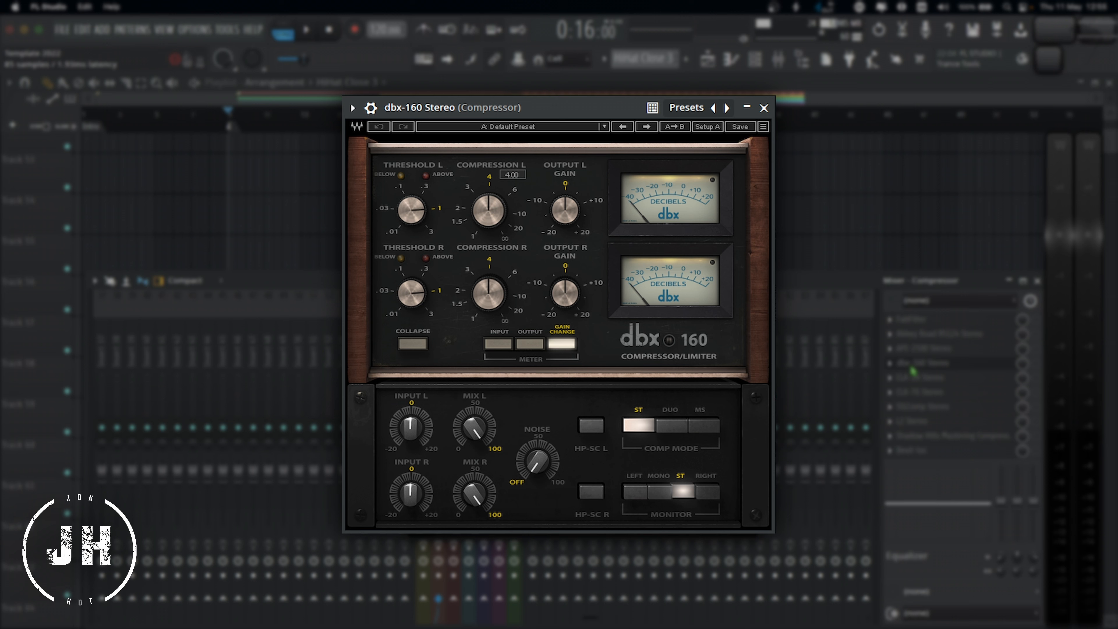
View the CLA-2A Stereo compressor, and switch the CLA-76 Stereo compressor's revision to Bluey.
{"action": "left_click", "coordinate": [919, 380]}
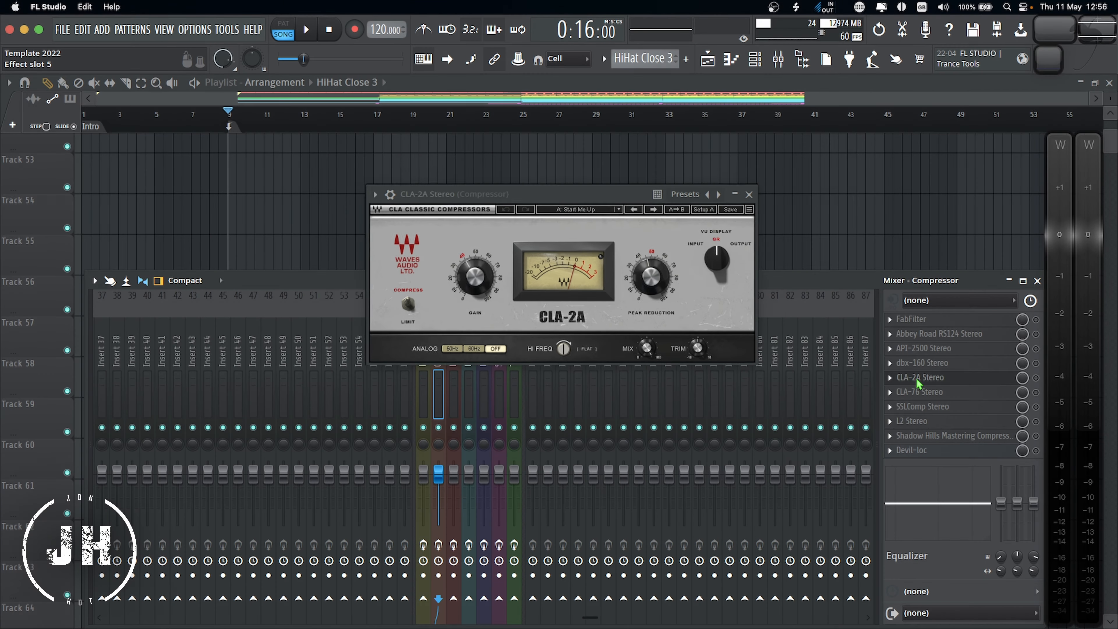
{"action": "left_click", "coordinate": [917, 392]}
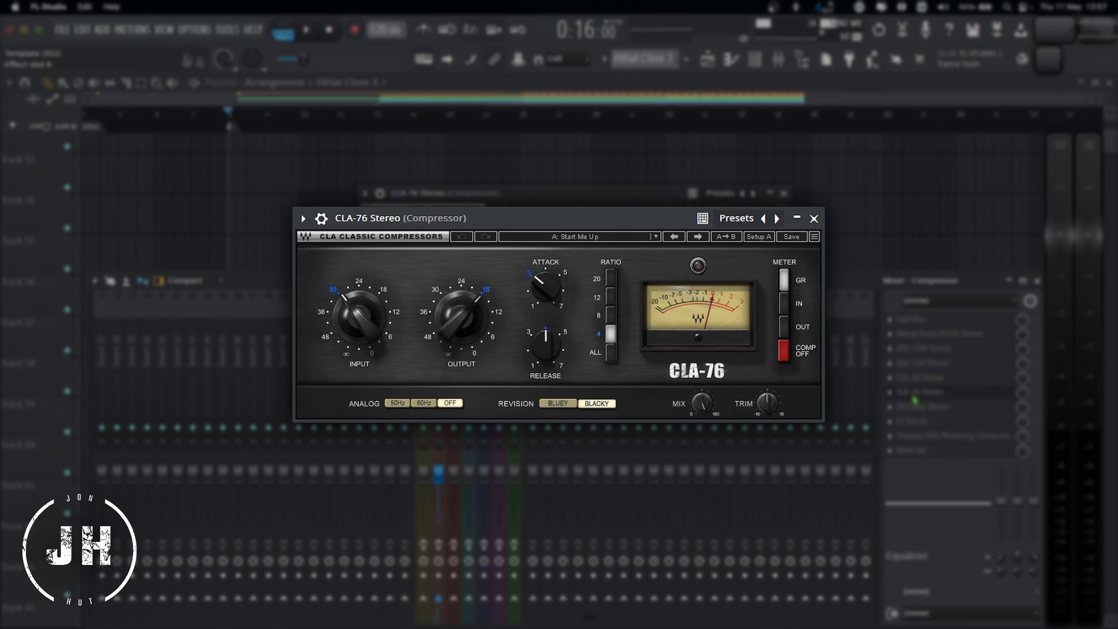
{"action": "left_click", "coordinate": [549, 404]}
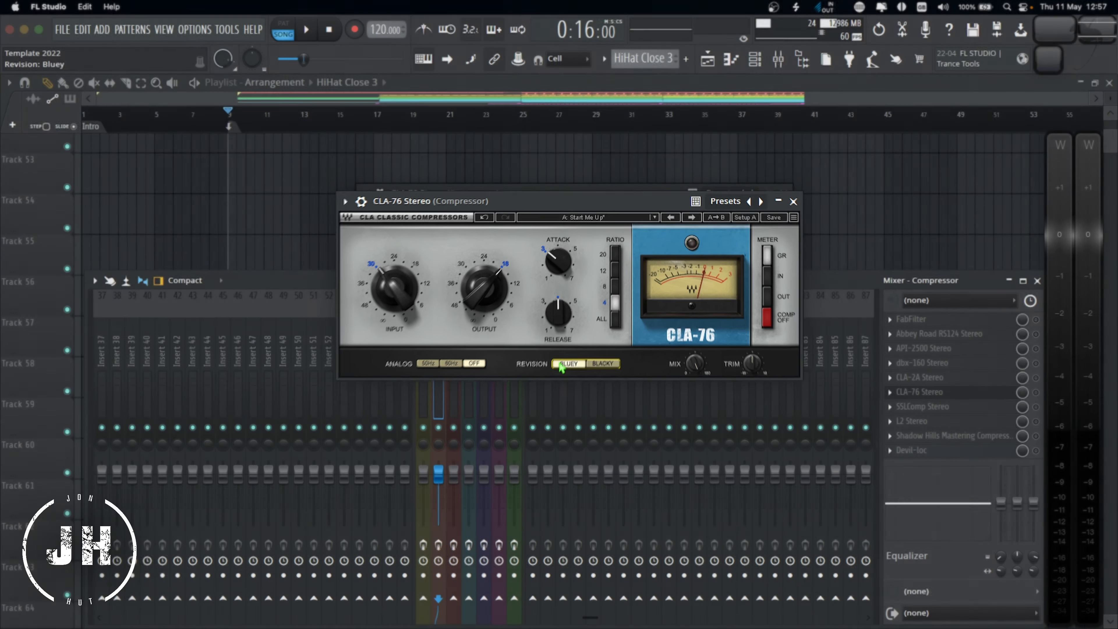
Inspect the SSLComp Stereo, Shadow Hills Mastering Compressor, L2 Stereo and Devil-loc plugins on the Compressor mixer track.
{"action": "left_click", "coordinate": [934, 410]}
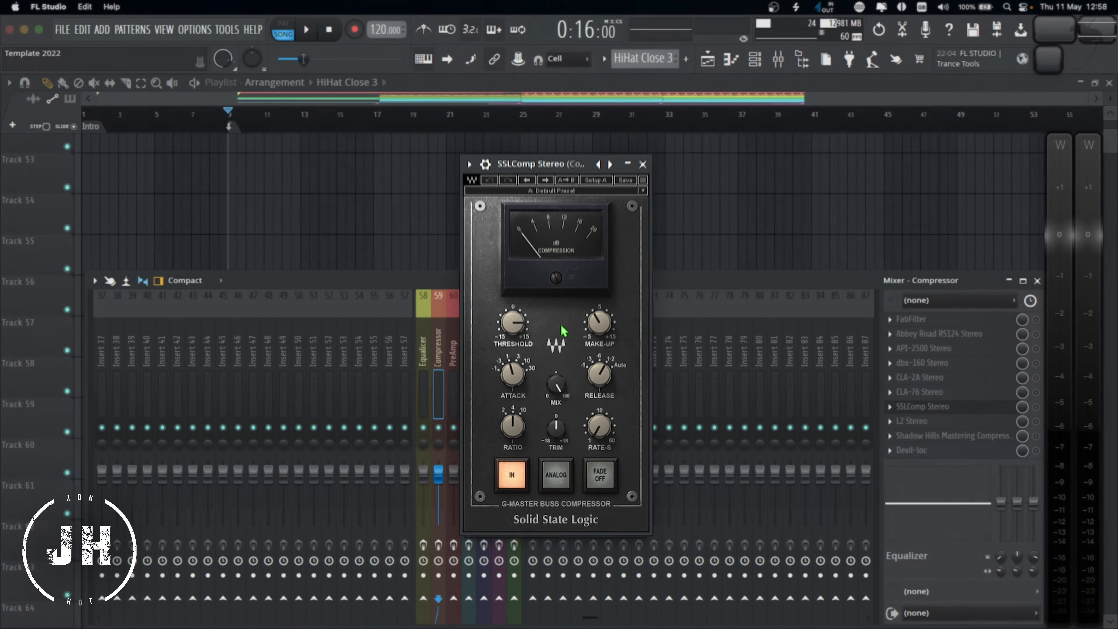
{"action": "left_click", "coordinate": [932, 423]}
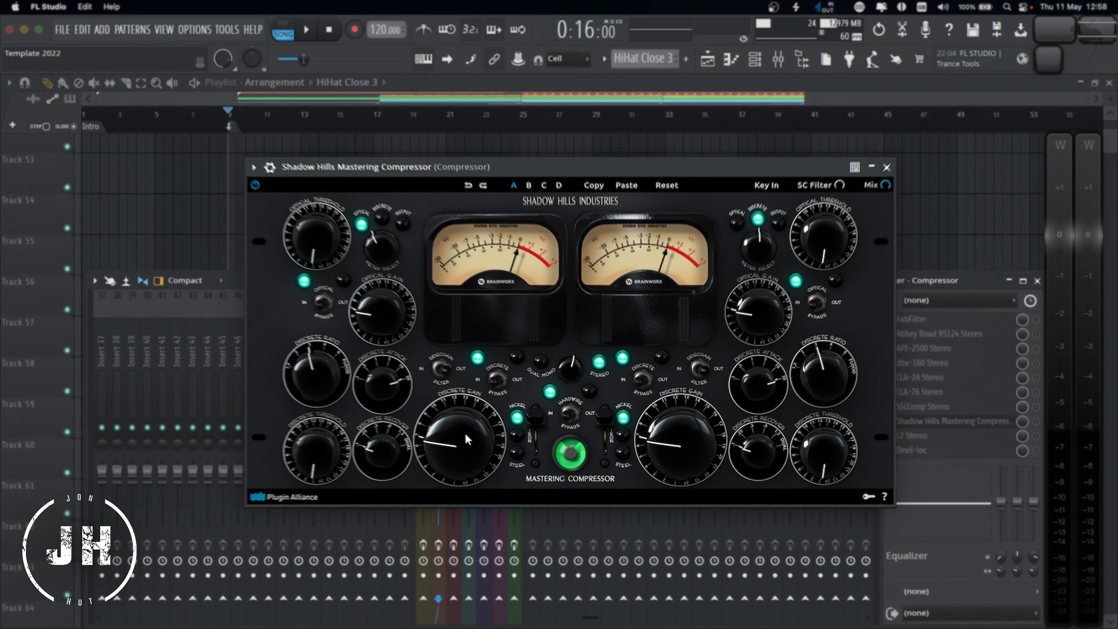
{"action": "left_click", "coordinate": [936, 422]}
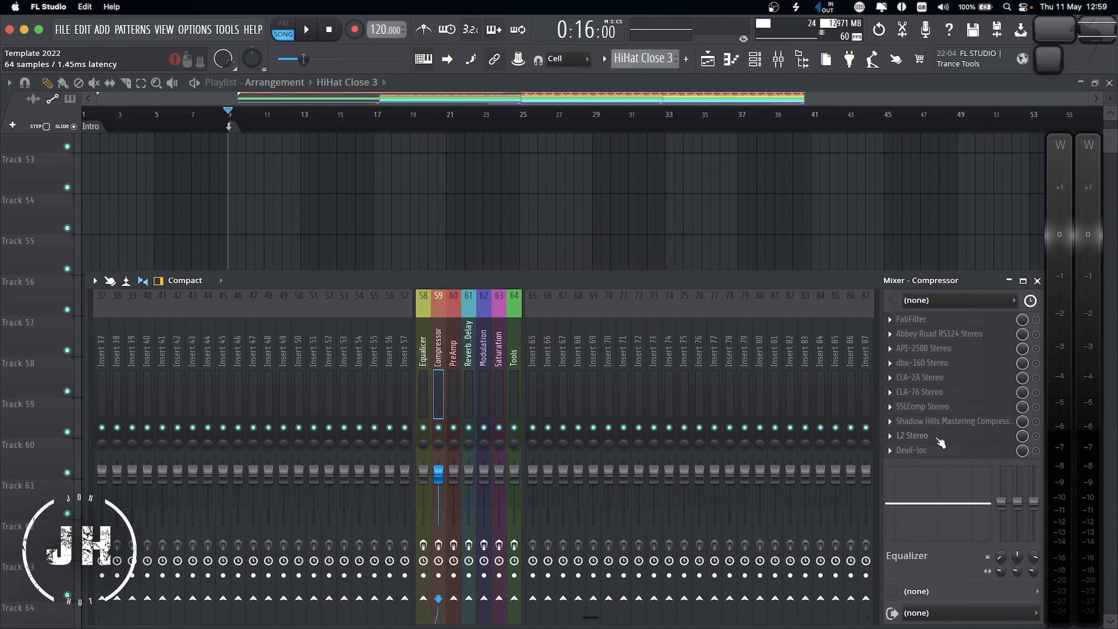
{"action": "left_click", "coordinate": [938, 437]}
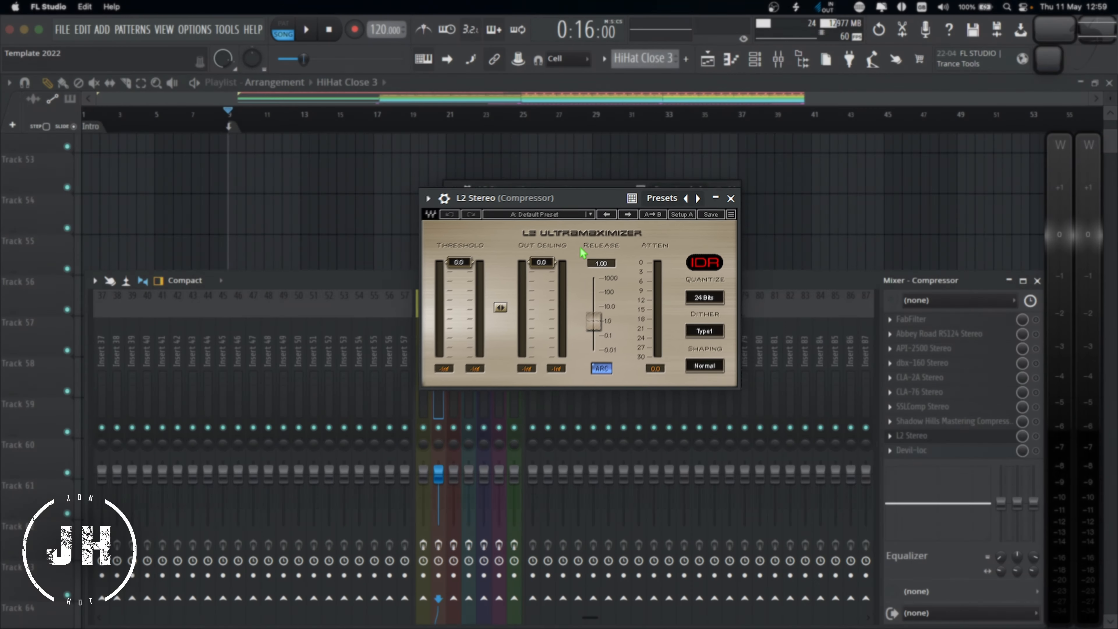
{"action": "left_click", "coordinate": [926, 436]}
{"action": "left_click", "coordinate": [922, 451]}
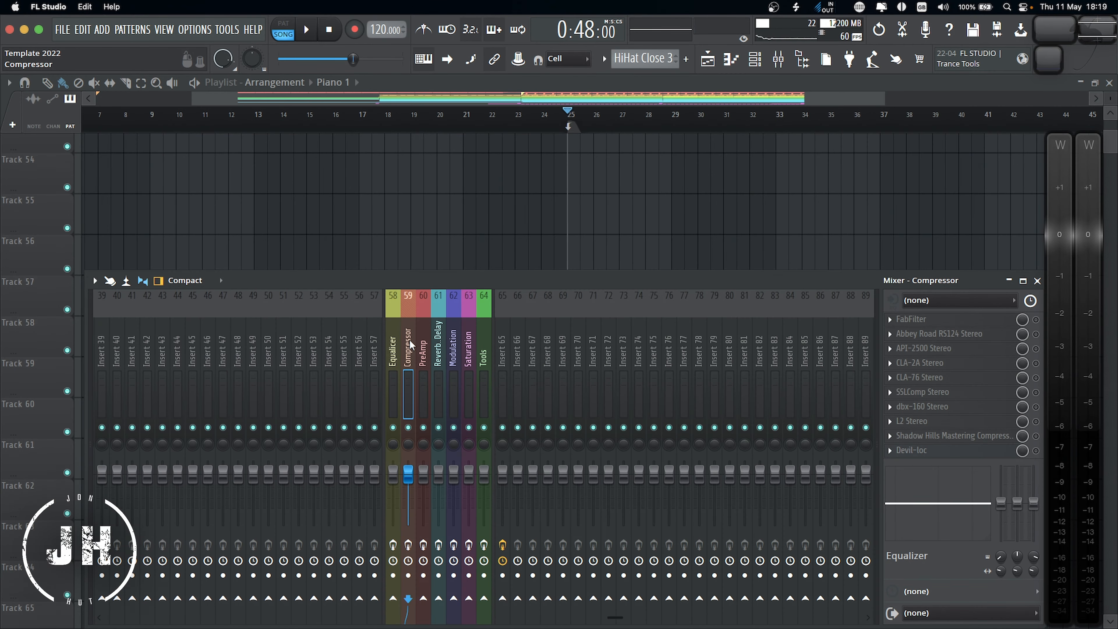
Compare the Sub & Bass bus sound with Abbey Road RS124 Stereo off and on during playback, and close the plugin.
{"action": "scroll", "coordinate": [409, 339], "scroll_direction": "left", "scroll_amount": 3}
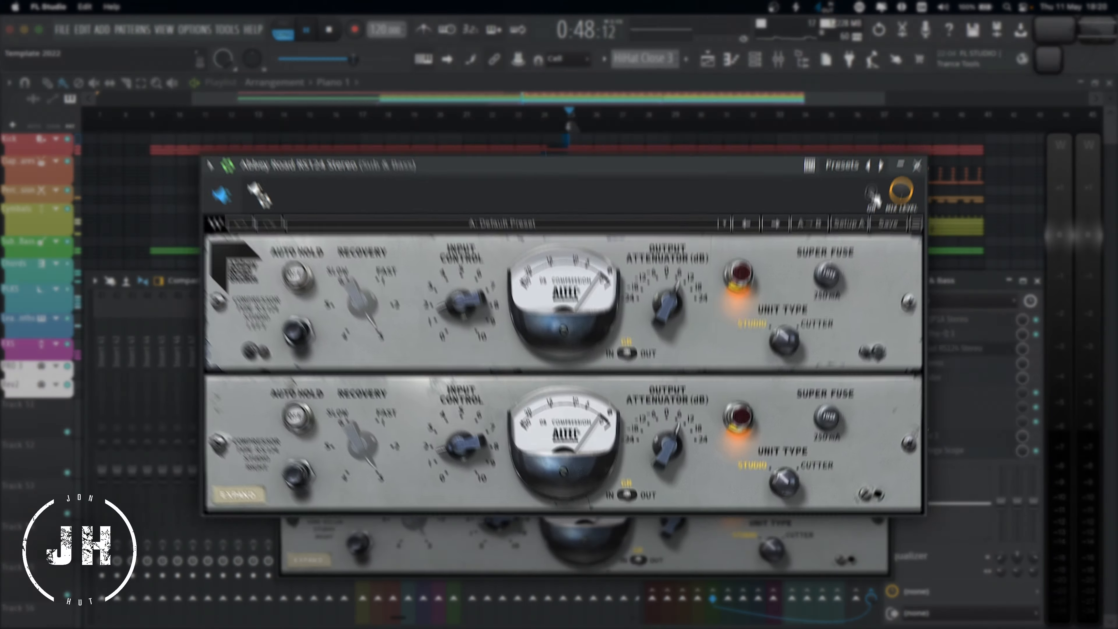
{"action": "left_click", "coordinate": [877, 168]}
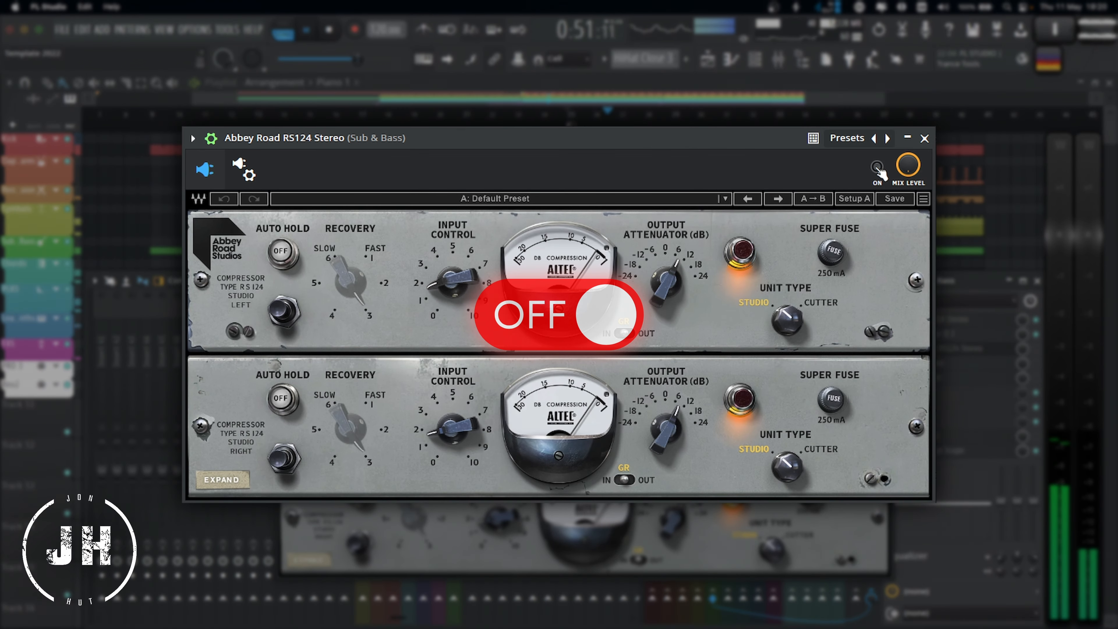
{"action": "left_click", "coordinate": [877, 168]}
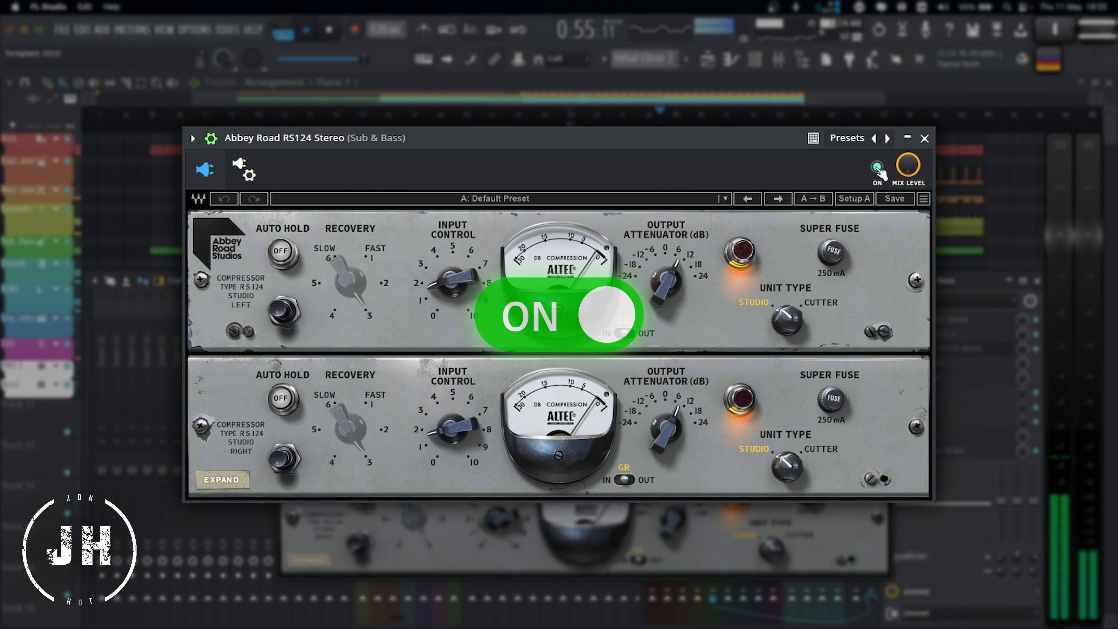
{"action": "left_click", "coordinate": [877, 167]}
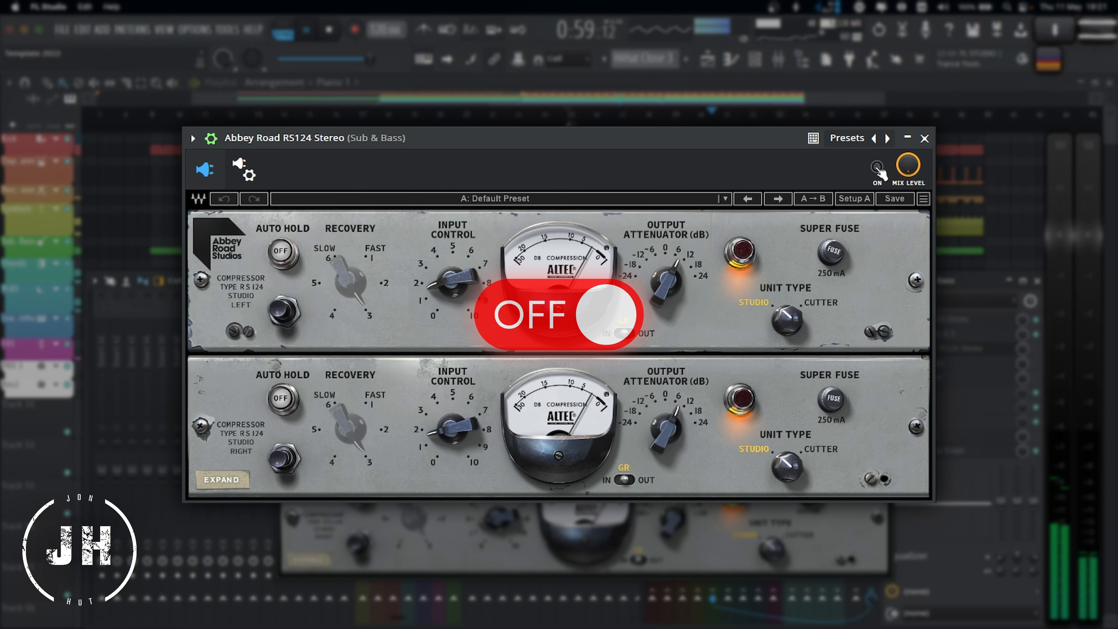
{"action": "left_click", "coordinate": [877, 168]}
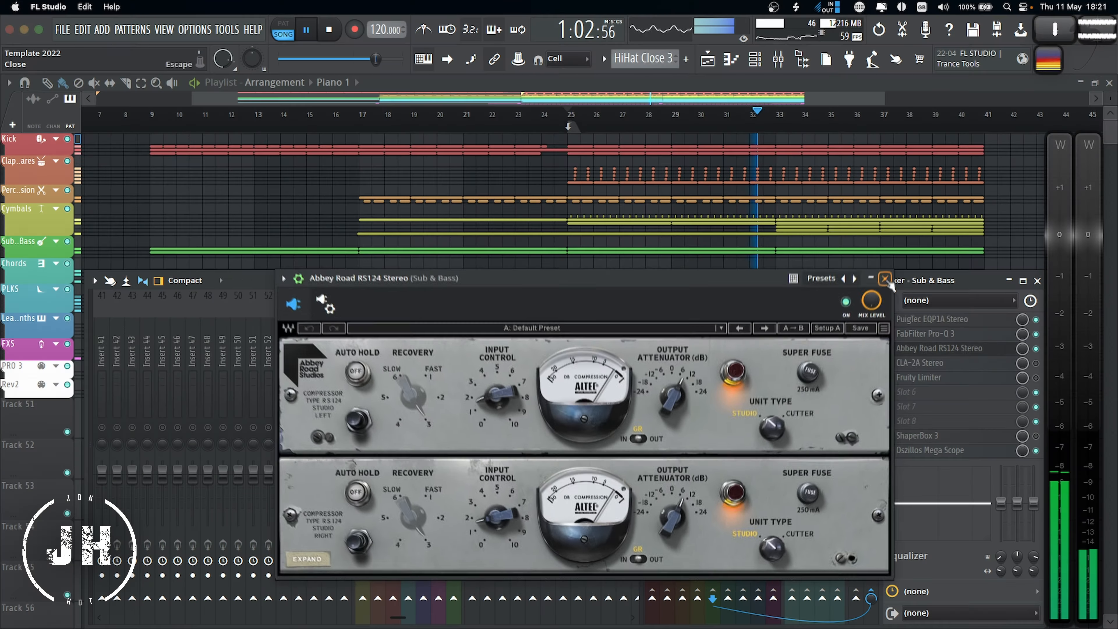
{"action": "left_click", "coordinate": [884, 277]}
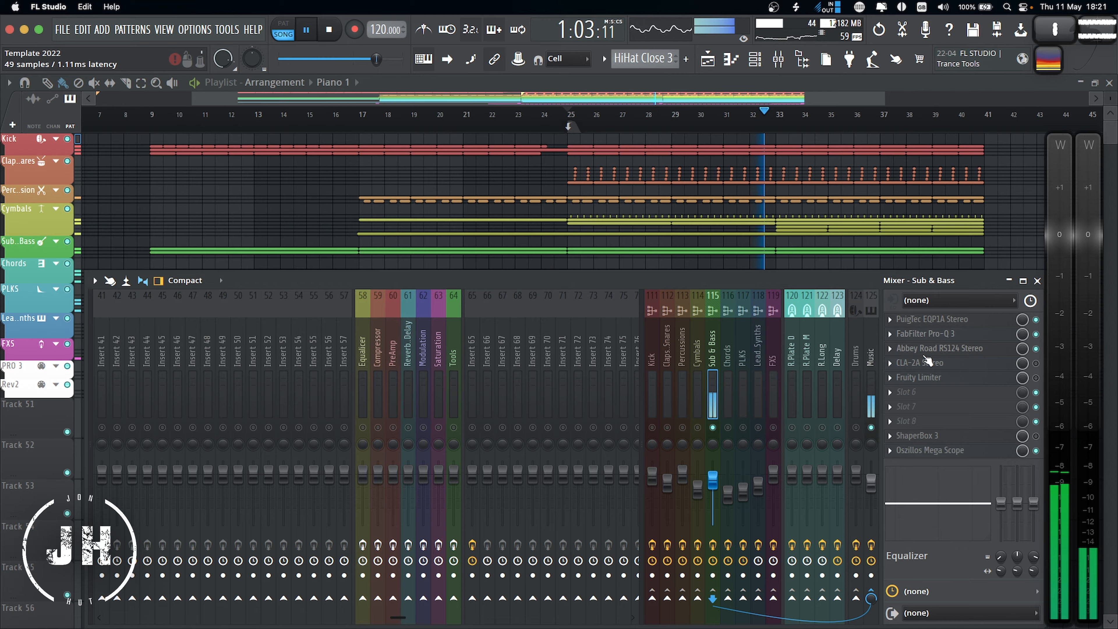
Open CLA-2A Stereo on the Sub & Bass bus and compare the playback with the compressor off and on.
{"action": "left_click", "coordinate": [922, 365]}
{"action": "left_click", "coordinate": [698, 301]}
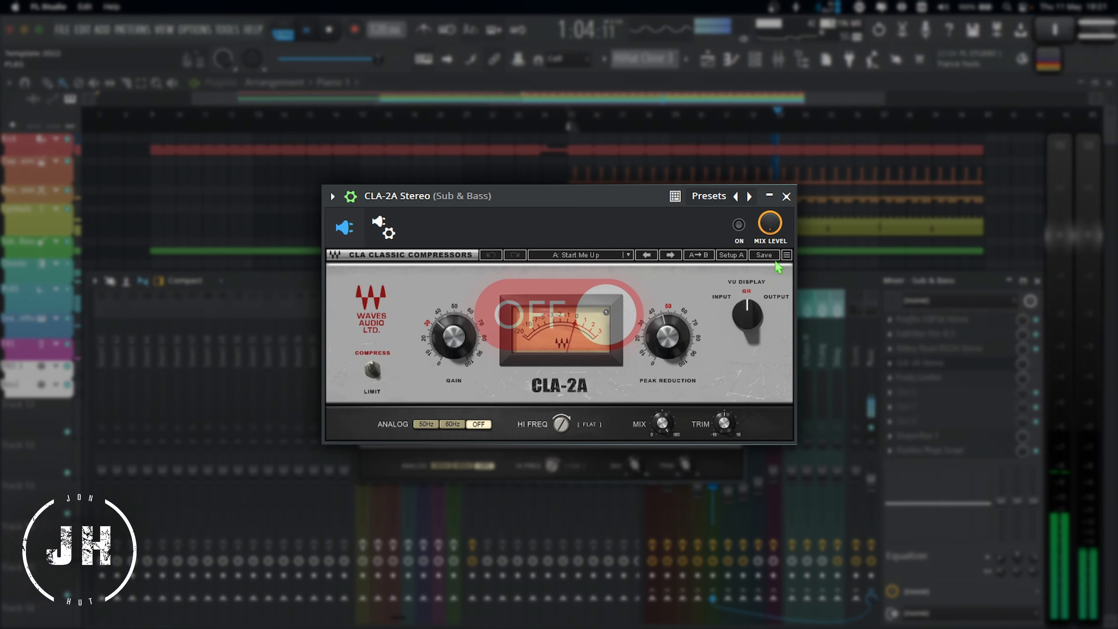
{"action": "left_click", "coordinate": [741, 225]}
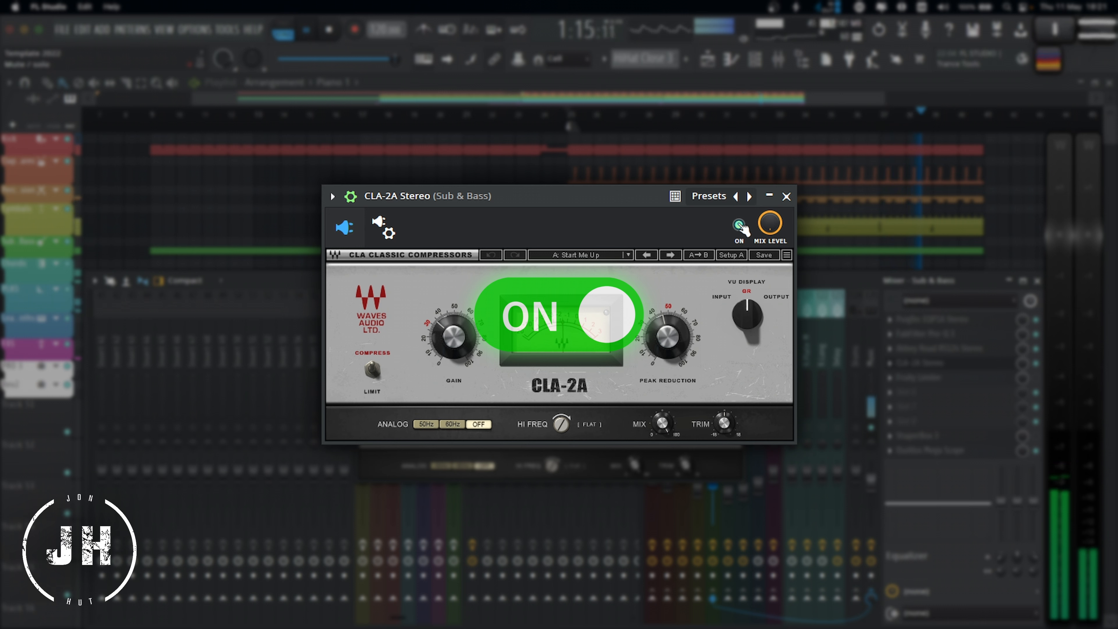
{"action": "left_click", "coordinate": [741, 225]}
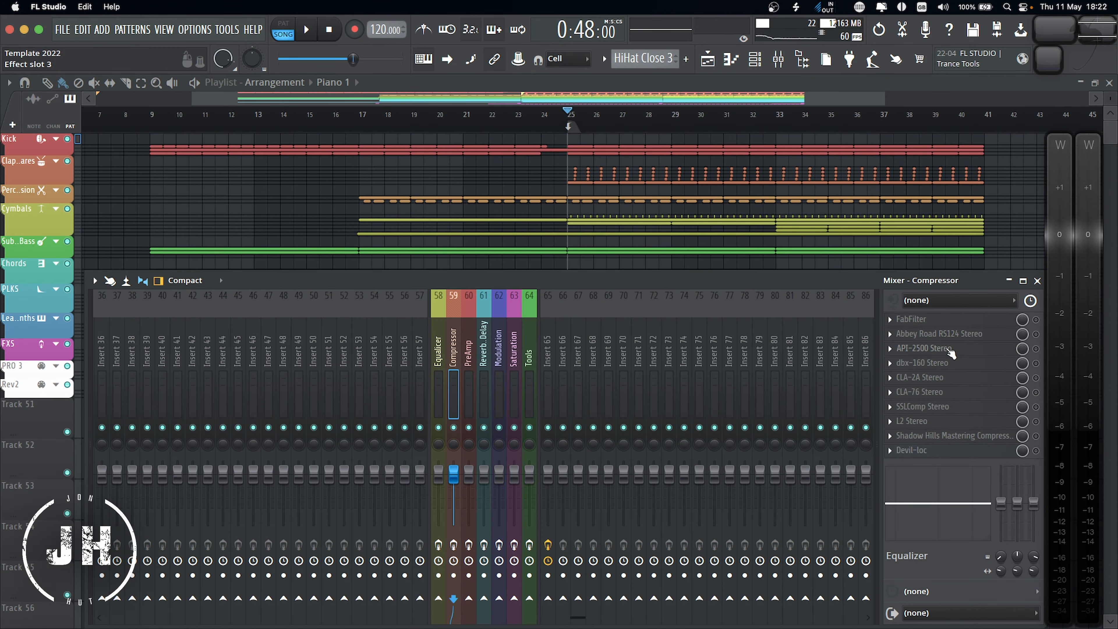
Compare the Drums bus sound with the dbx-160 Stereo and the API-2500 Stereo compressors each switched off and on.
{"action": "left_click", "coordinate": [933, 364]}
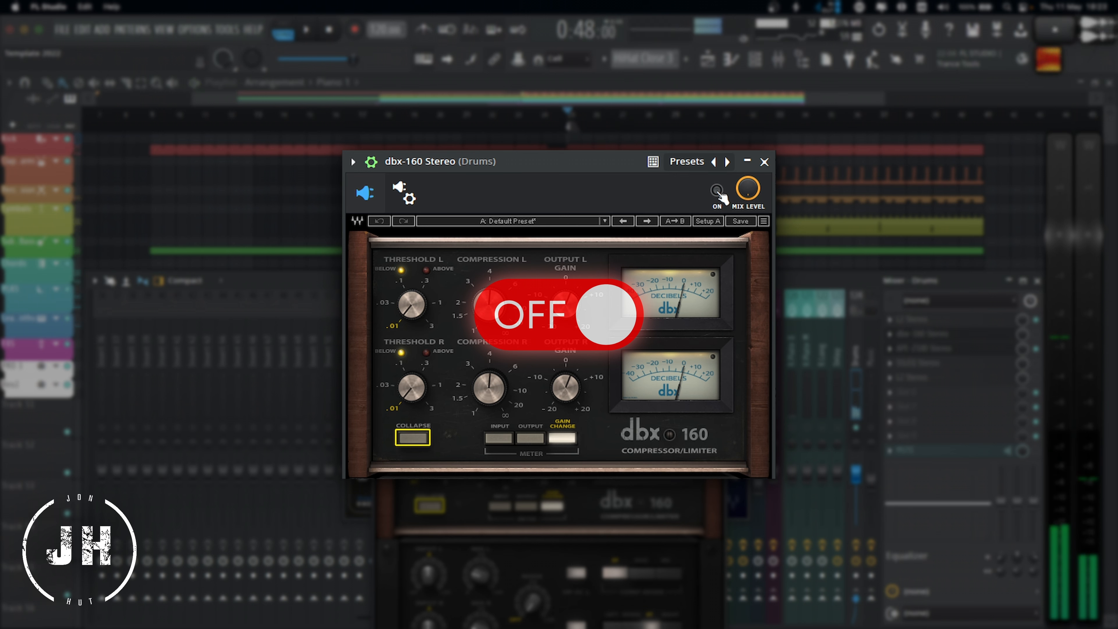
{"action": "left_click", "coordinate": [718, 192]}
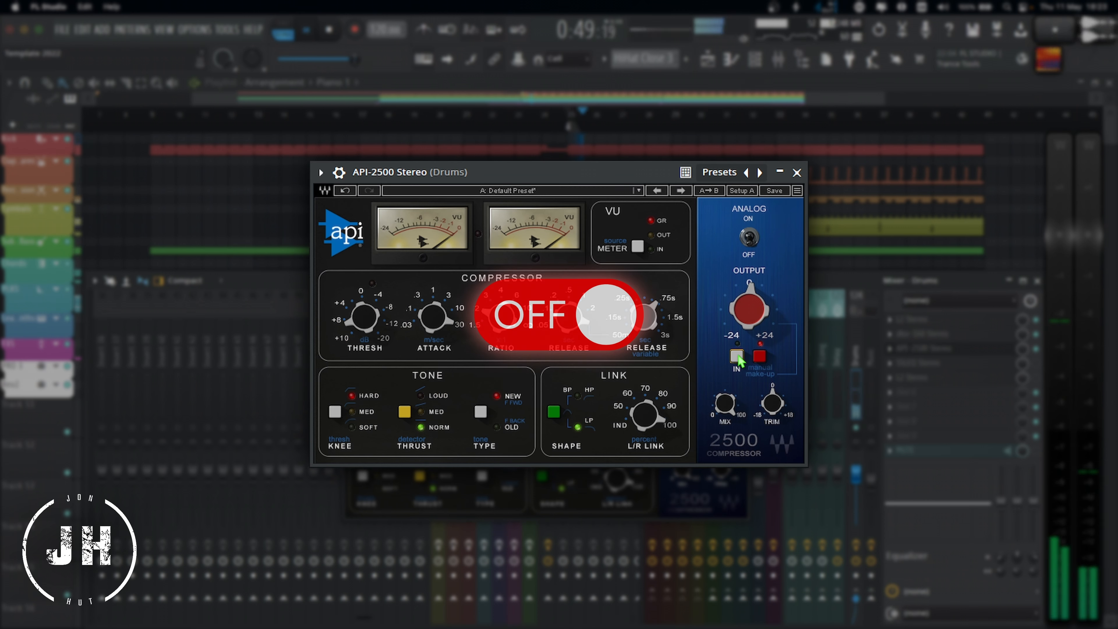
{"action": "left_click", "coordinate": [738, 357]}
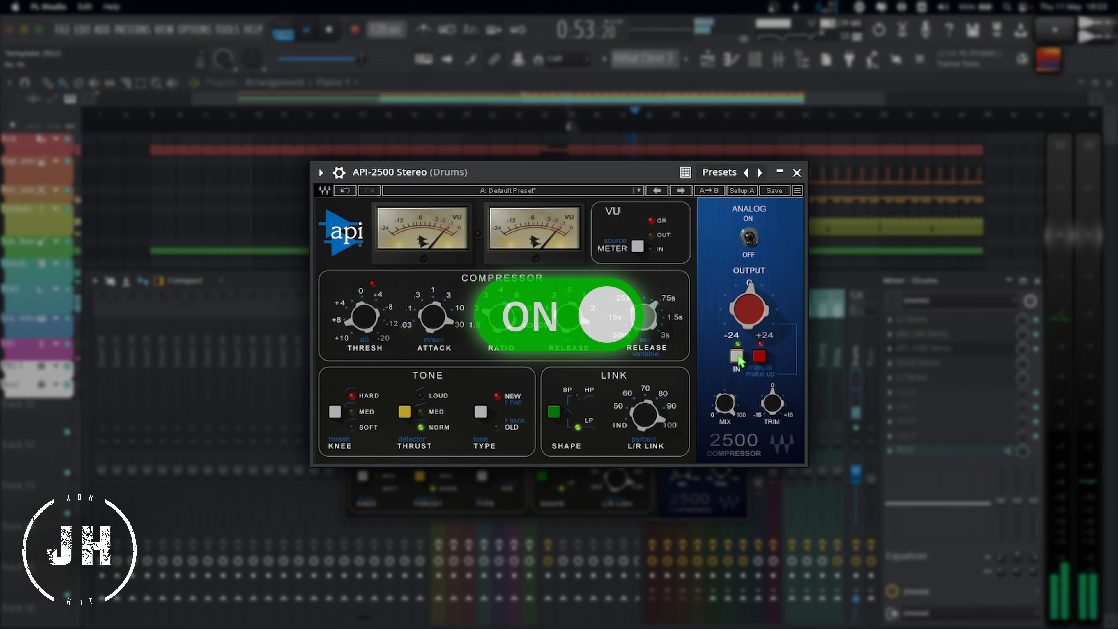
{"action": "left_click", "coordinate": [738, 356]}
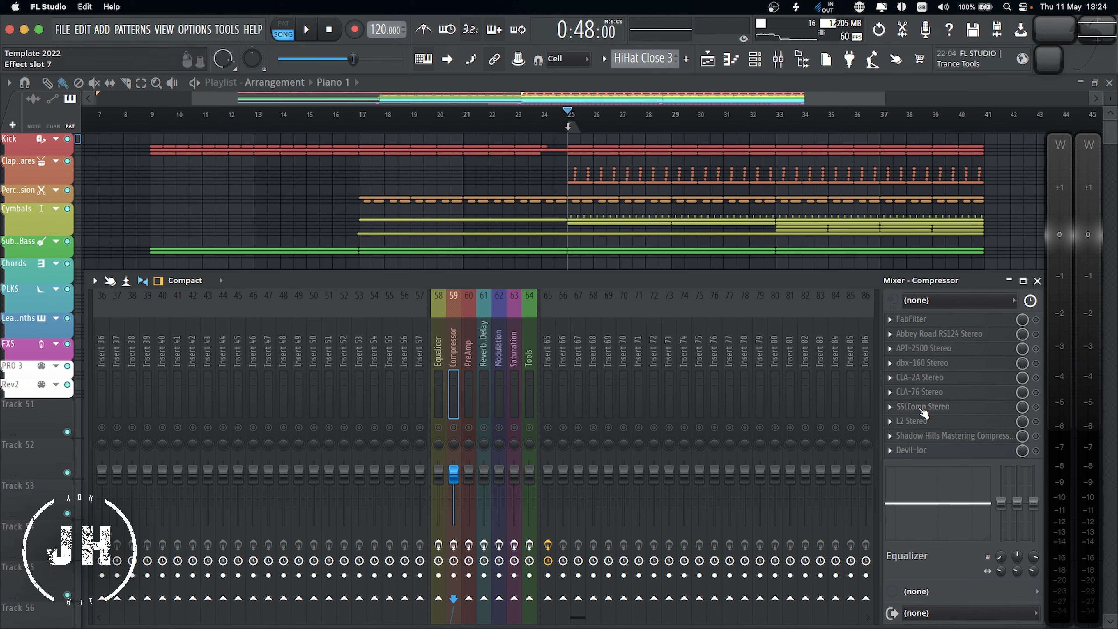
Play the song and compare the Master track with the SSLComp Stereo compression switched out and in.
{"action": "left_click", "coordinate": [307, 30]}
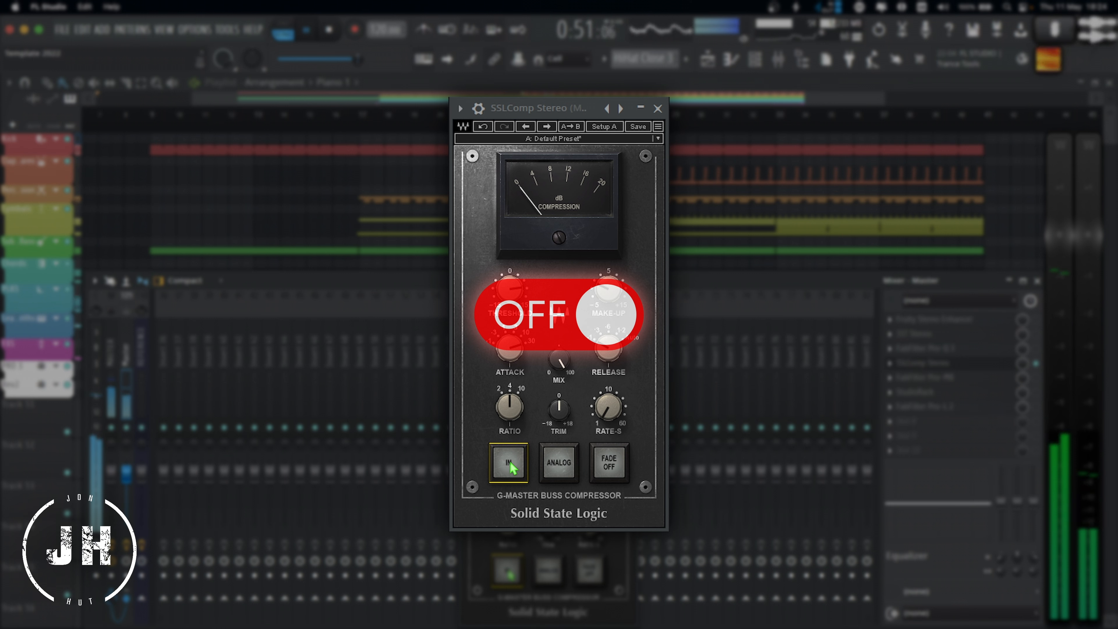
{"action": "left_click", "coordinate": [509, 461]}
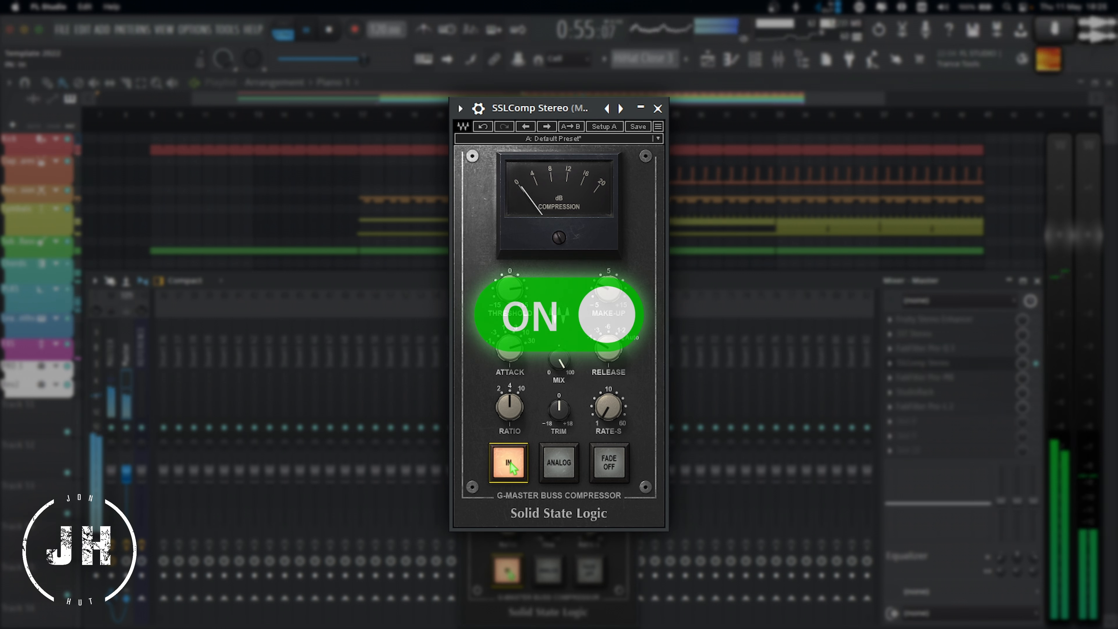
{"action": "left_click", "coordinate": [510, 461]}
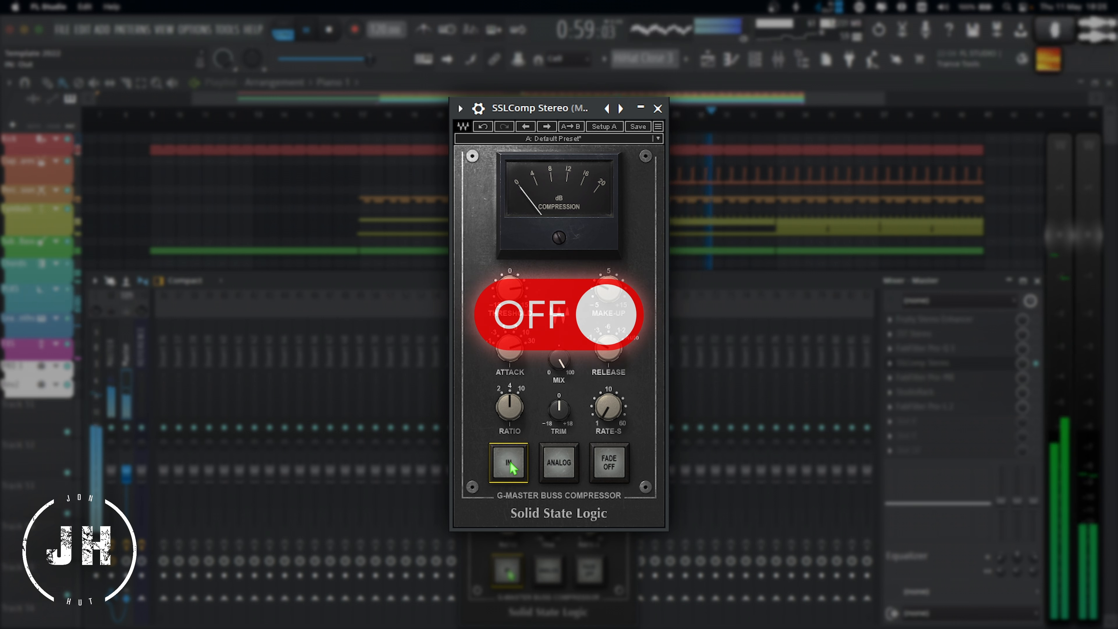
{"action": "left_click", "coordinate": [509, 461]}
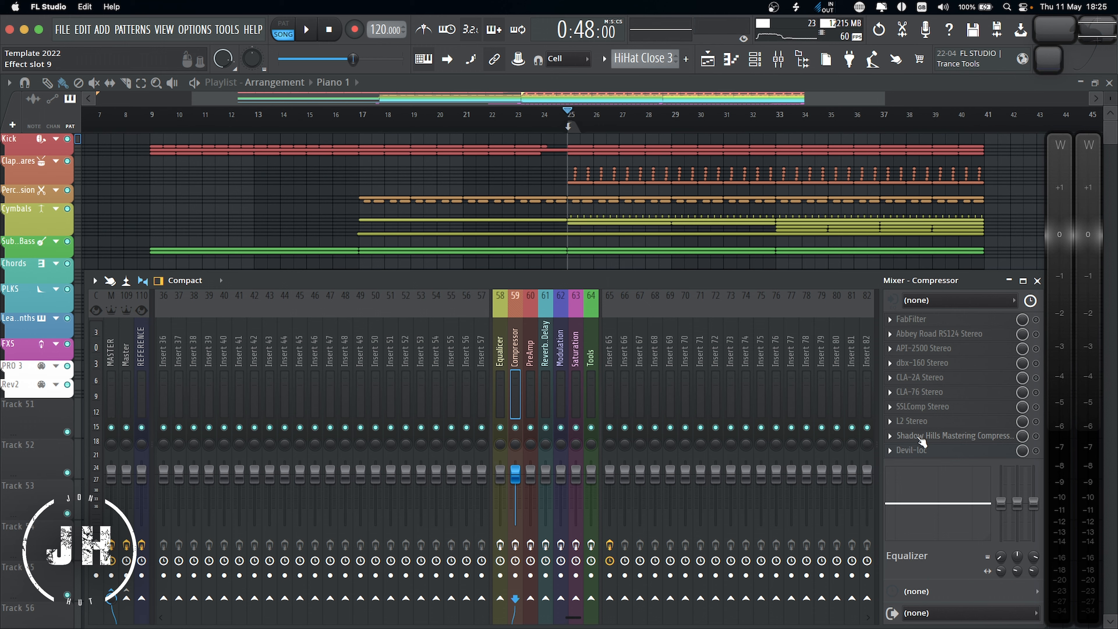
Compare the Music bus with Shadow Hills Mastering Compressor off and on, and the Percussion 2 track with Devil-Loc off and on.
{"action": "left_click", "coordinate": [922, 437]}
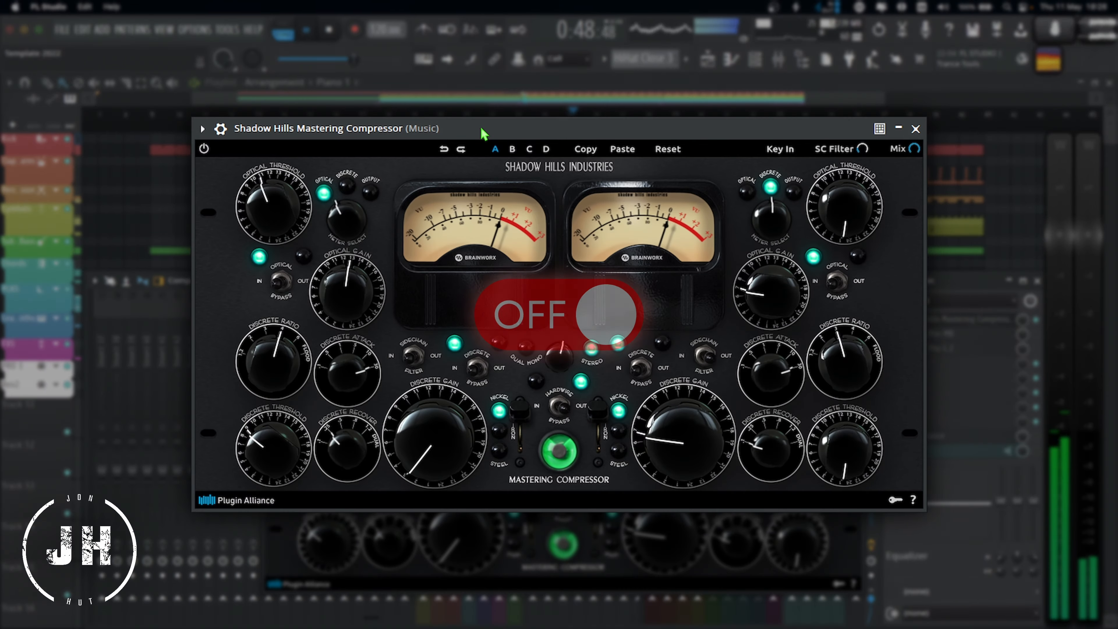
{"action": "left_click", "coordinate": [205, 149]}
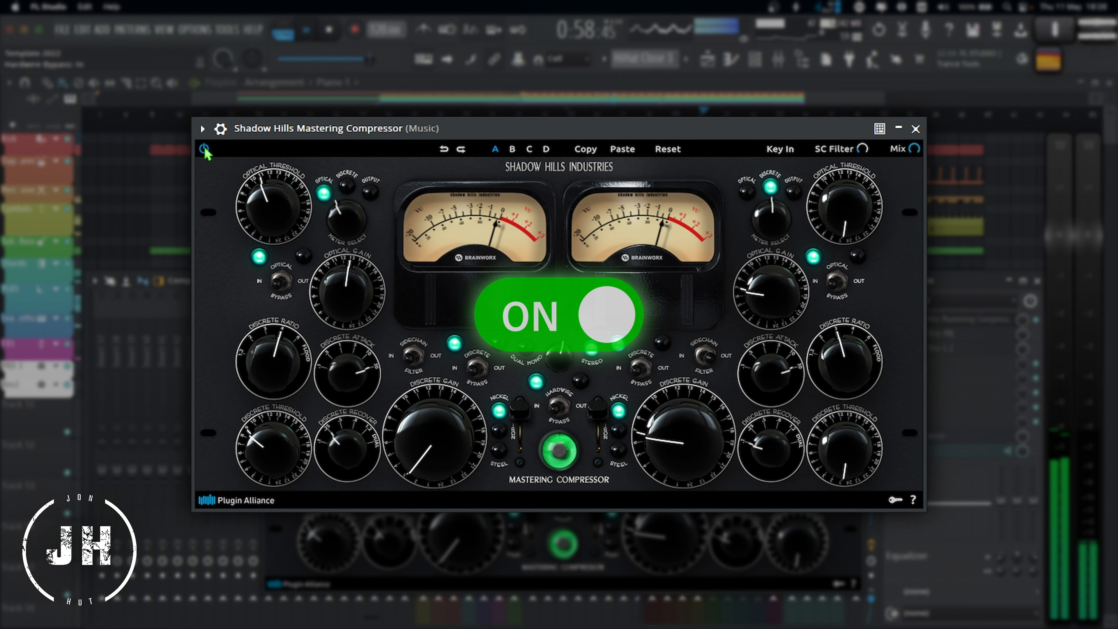
{"action": "left_click", "coordinate": [204, 149]}
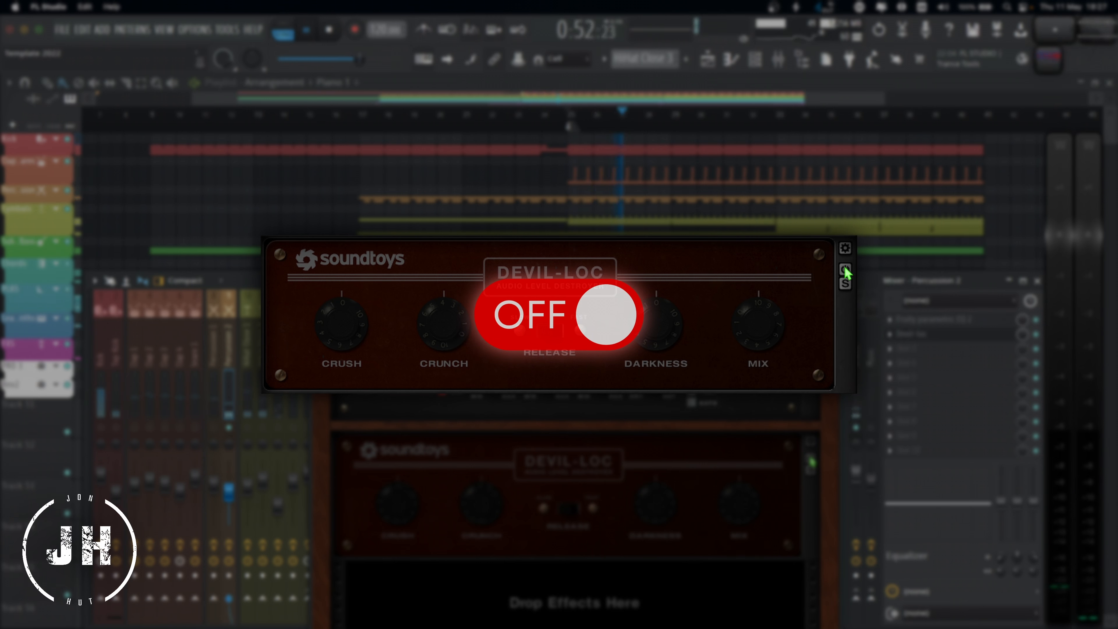
{"action": "left_click", "coordinate": [845, 270]}
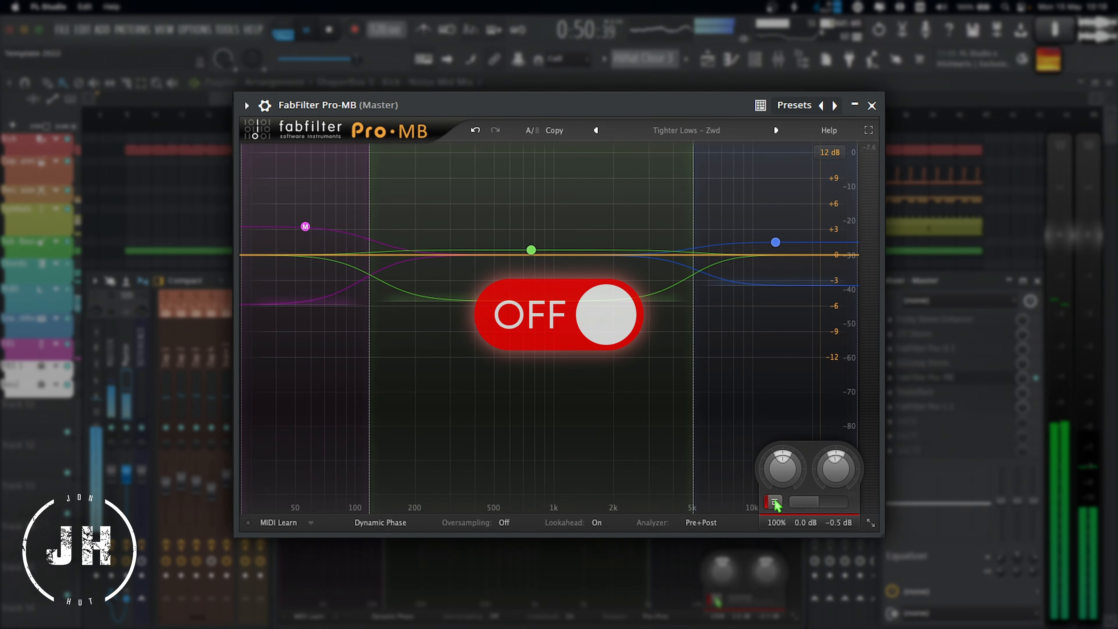
Compare the Master track sound with FabFilter Pro-MB and FabFilter Pro-L 2 each bypassed and active.
{"action": "left_click", "coordinate": [775, 501]}
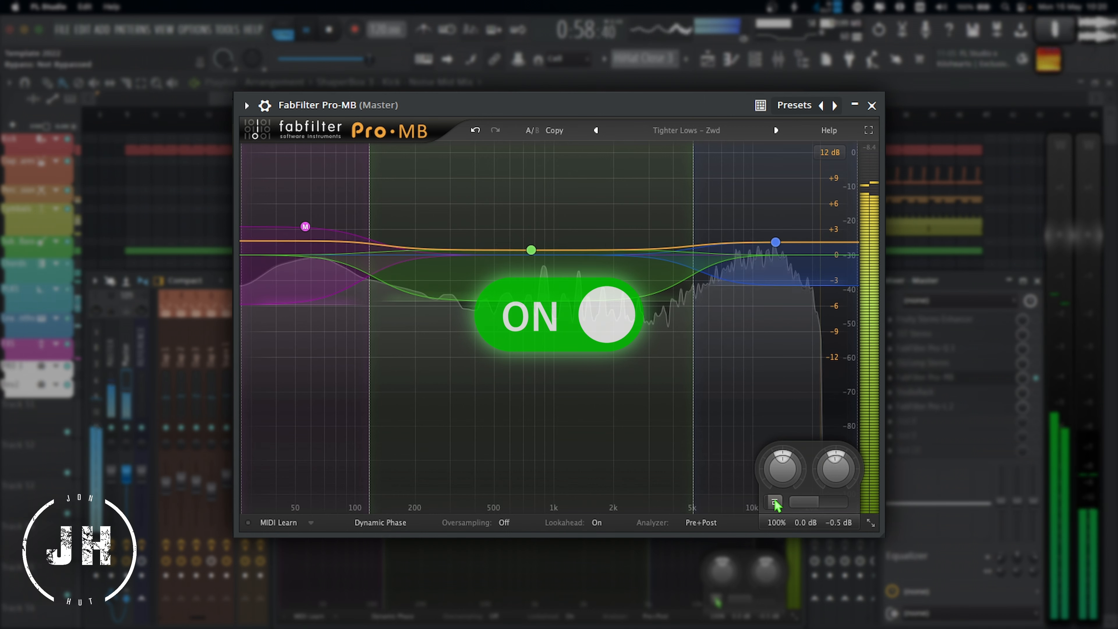
{"action": "left_click", "coordinate": [775, 503]}
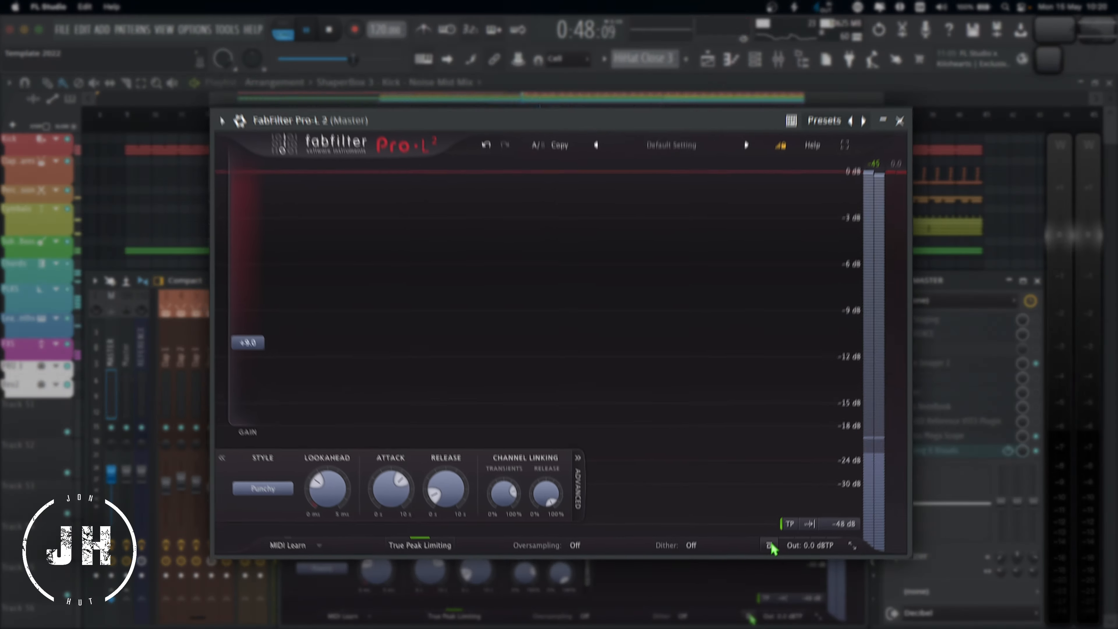
{"action": "left_click", "coordinate": [704, 598]}
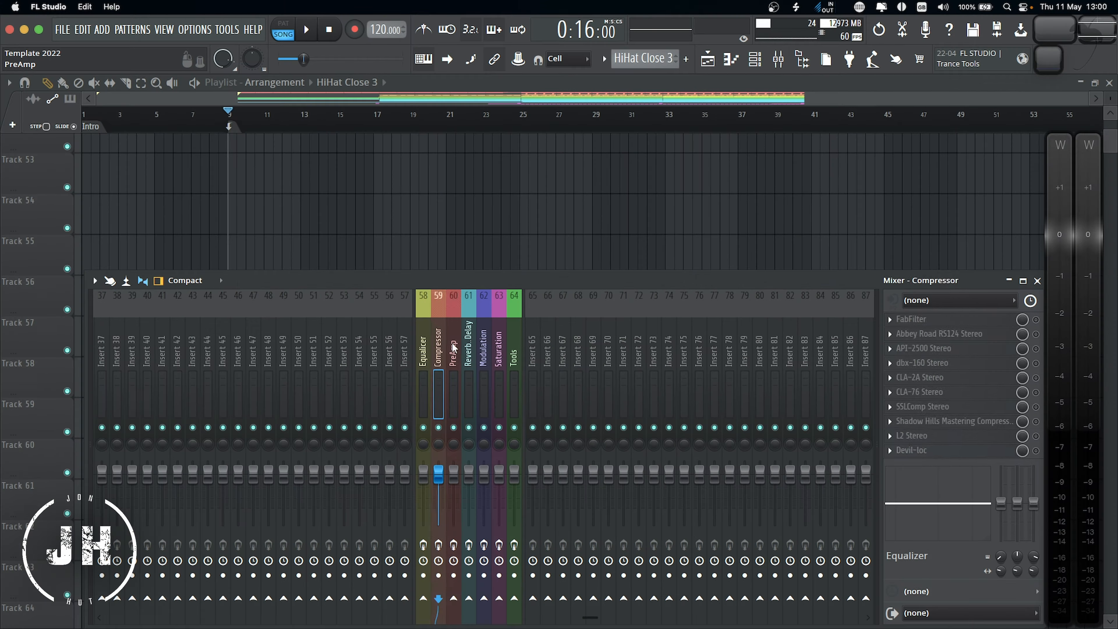
Select the PreAmp mixer track and inspect its Tape MELLO-FI, Pre 1973 and Radiator plugins.
{"action": "left_click", "coordinate": [454, 348]}
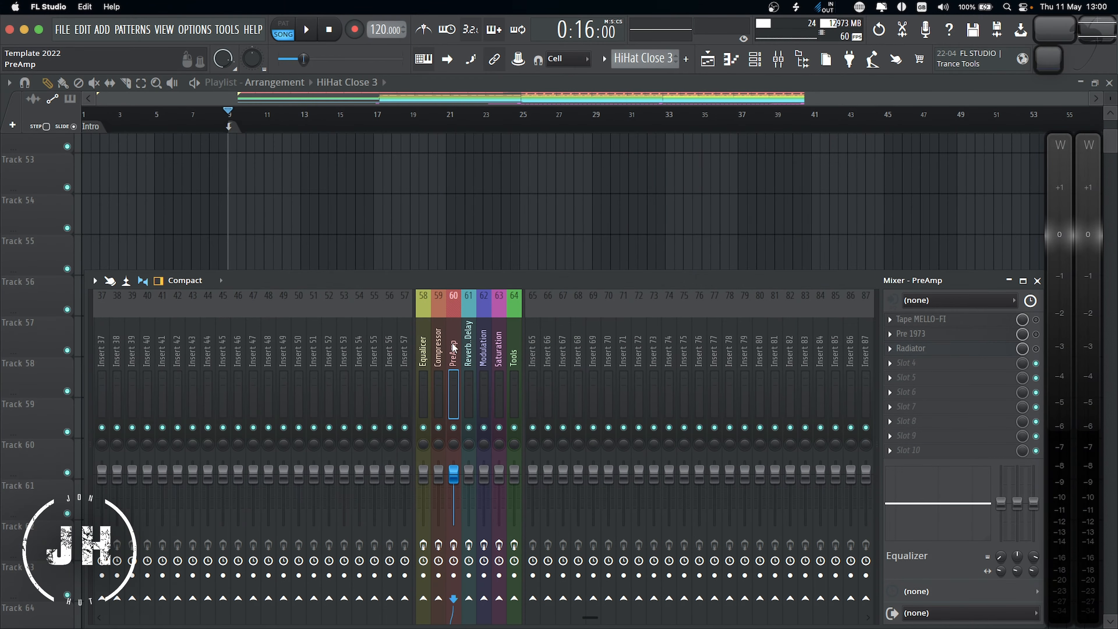
{"action": "left_click", "coordinate": [935, 321]}
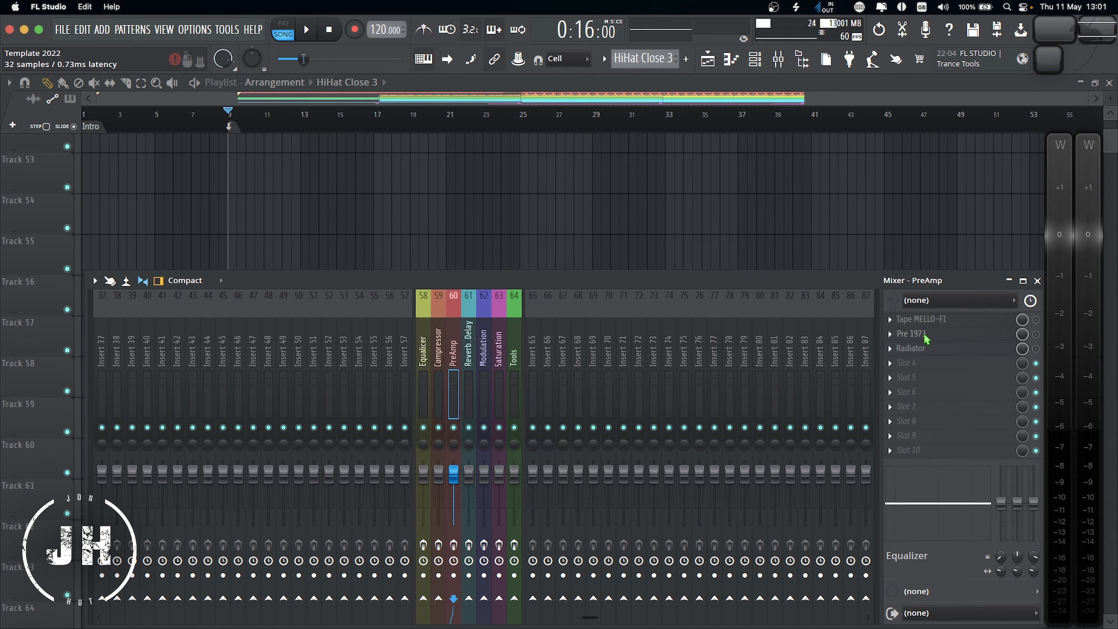
{"action": "left_click", "coordinate": [926, 336]}
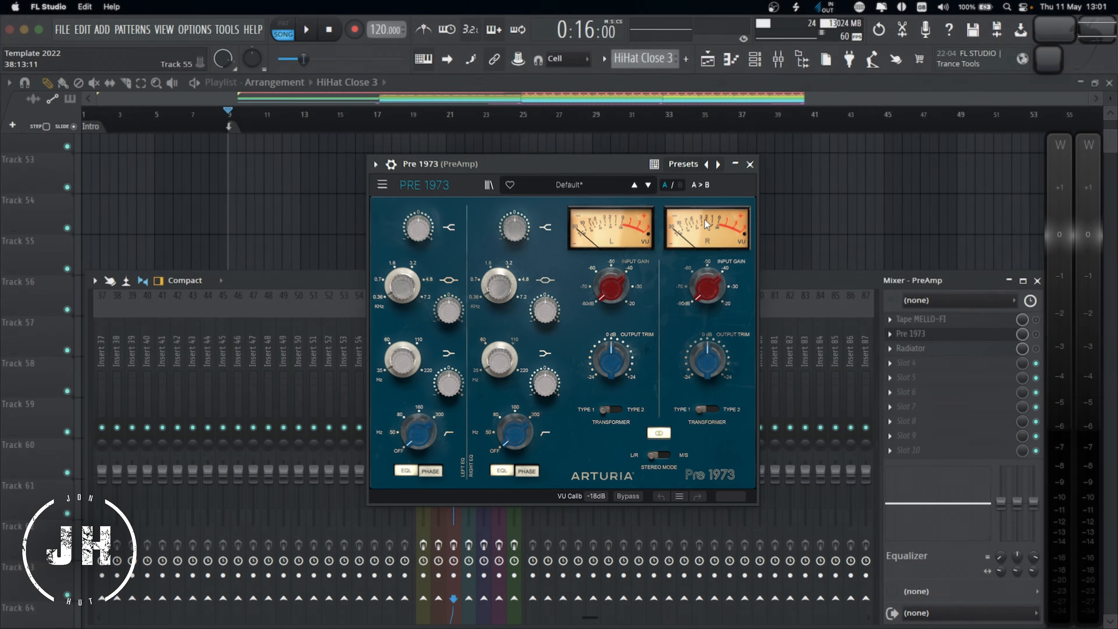
{"action": "left_click", "coordinate": [926, 351]}
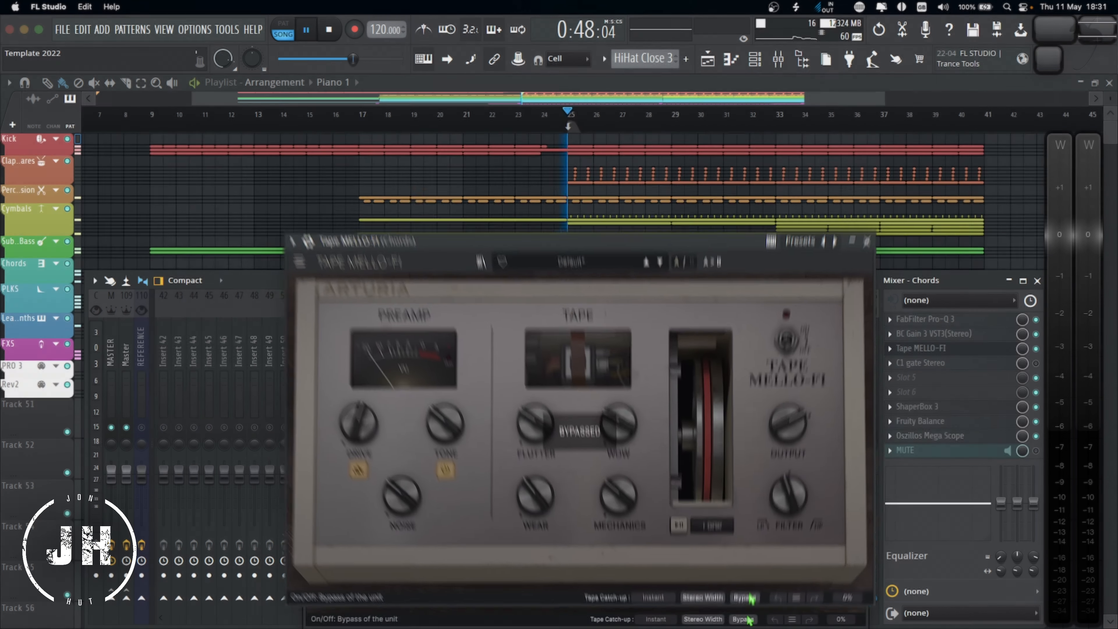
Compare the Chords bus sound with Tape MELLO-FI bypassed and active during playback.
{"action": "left_click", "coordinate": [754, 522]}
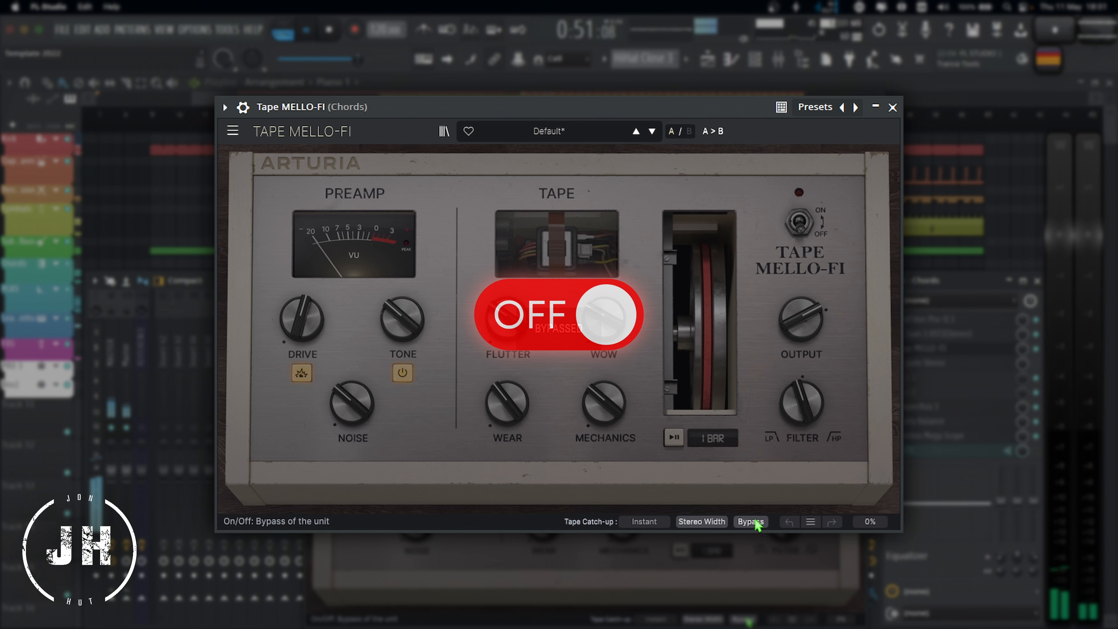
{"action": "left_click", "coordinate": [754, 521]}
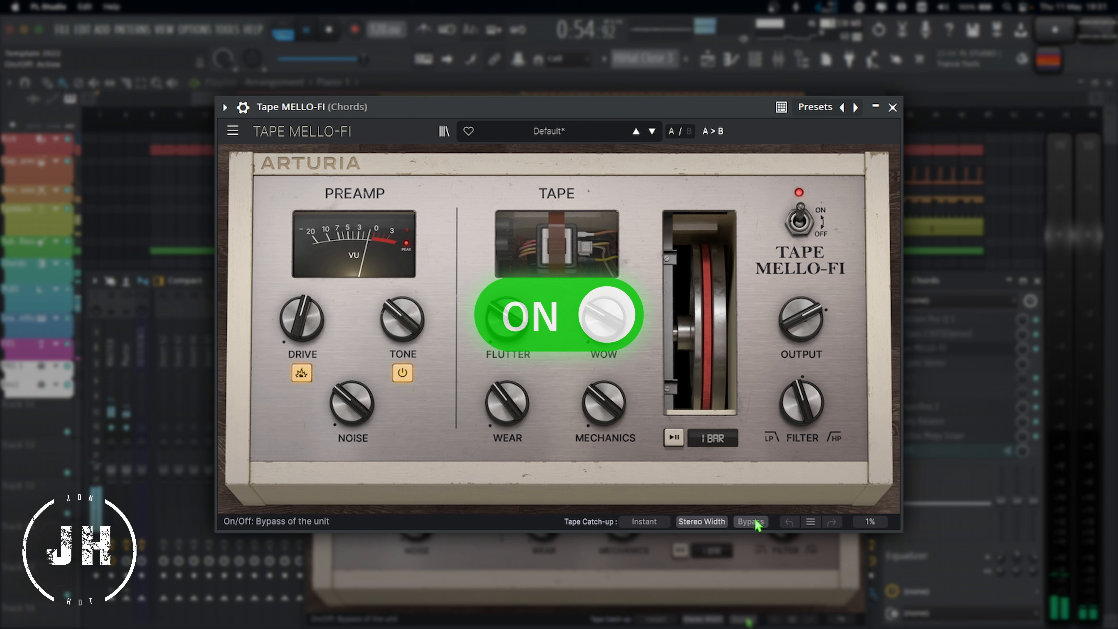
{"action": "left_click", "coordinate": [755, 522]}
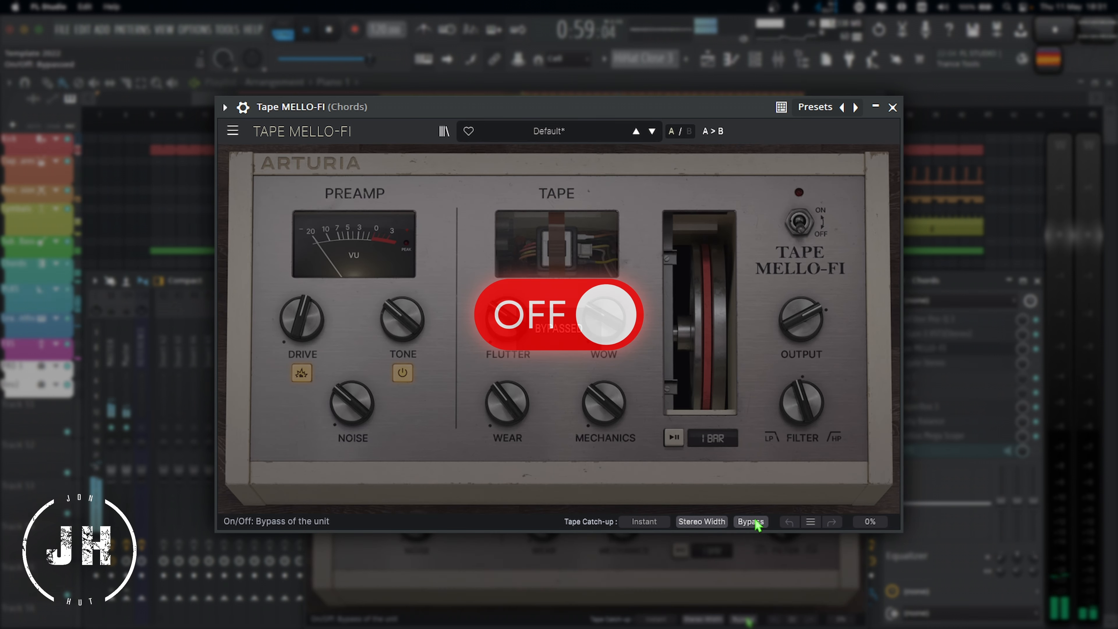
{"action": "left_click", "coordinate": [755, 523]}
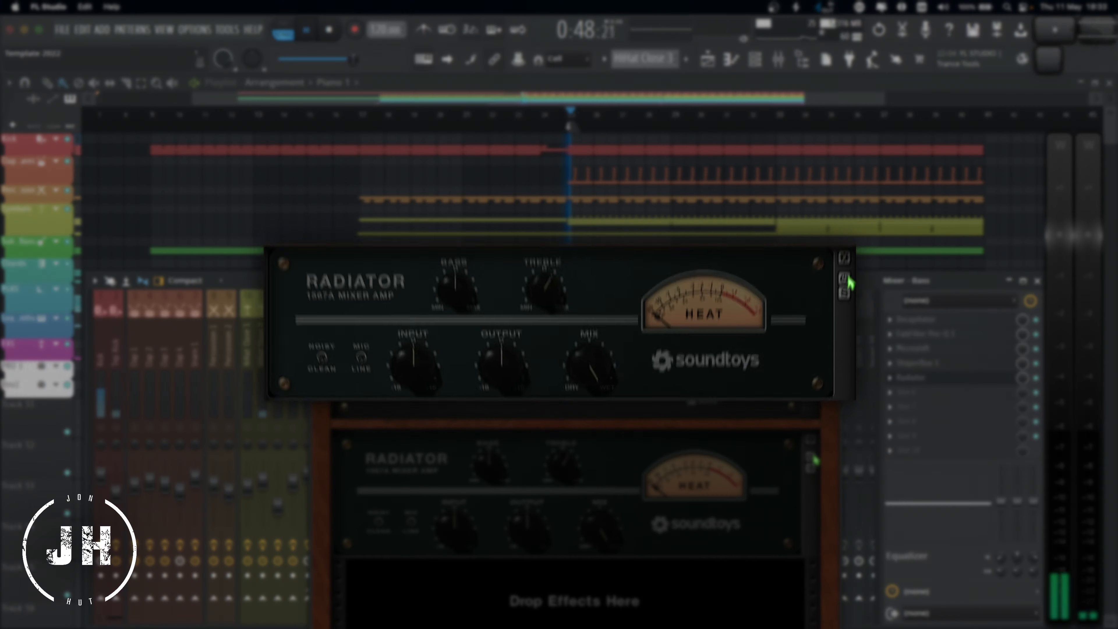
Compare the Bass track sound with the Soundtoys Radiator unit off and on during playback.
{"action": "left_click", "coordinate": [846, 270]}
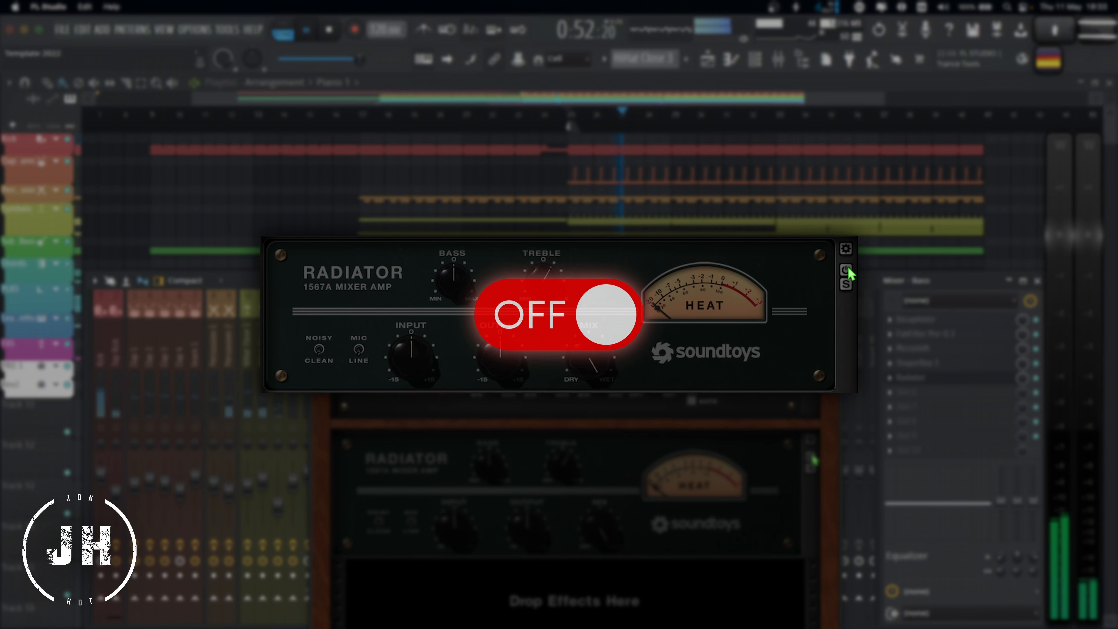
{"action": "left_click", "coordinate": [845, 269]}
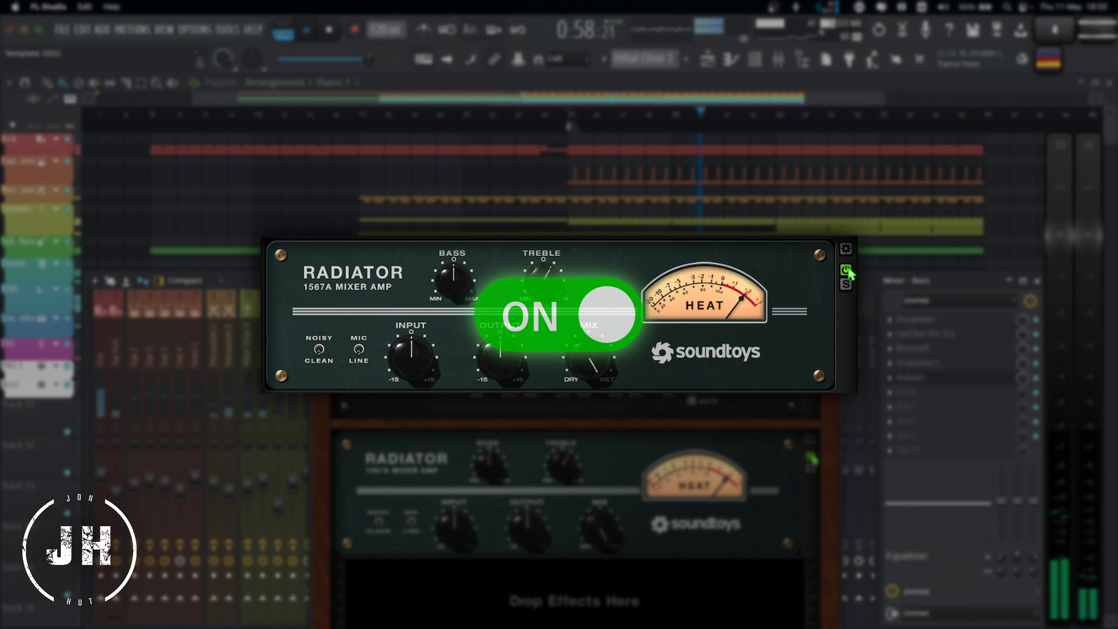
{"action": "left_click", "coordinate": [847, 270]}
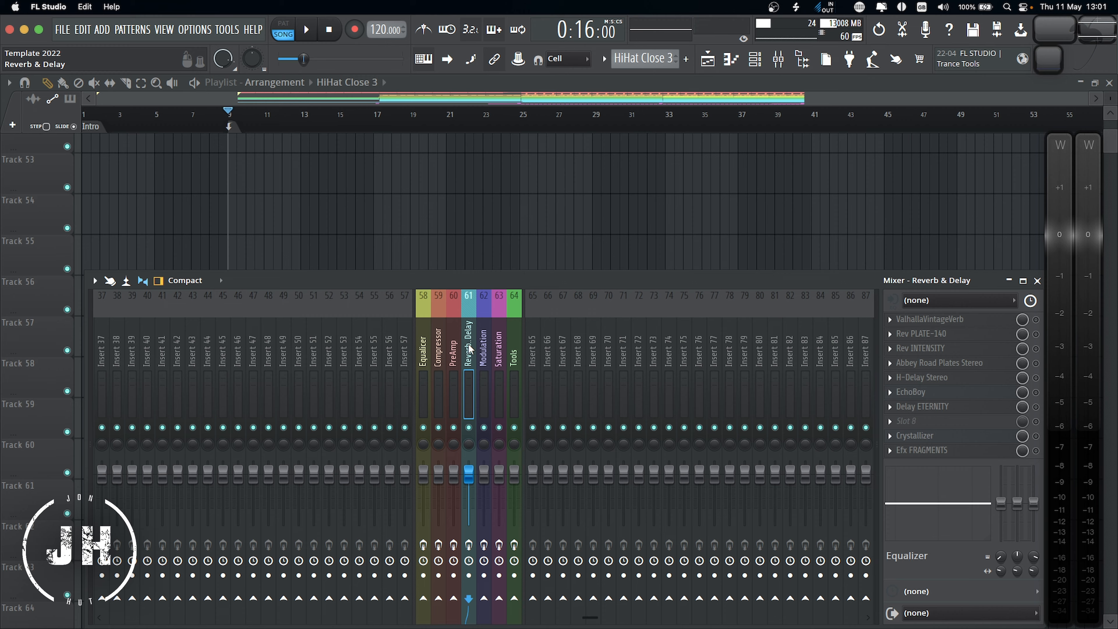
Inspect the ValhallaVintageVerb, Rev PLATE-140, Rev INTENSITY and Abbey Road Plates Stereo reverbs on the Reverb & Delay track.
{"action": "left_click", "coordinate": [939, 324]}
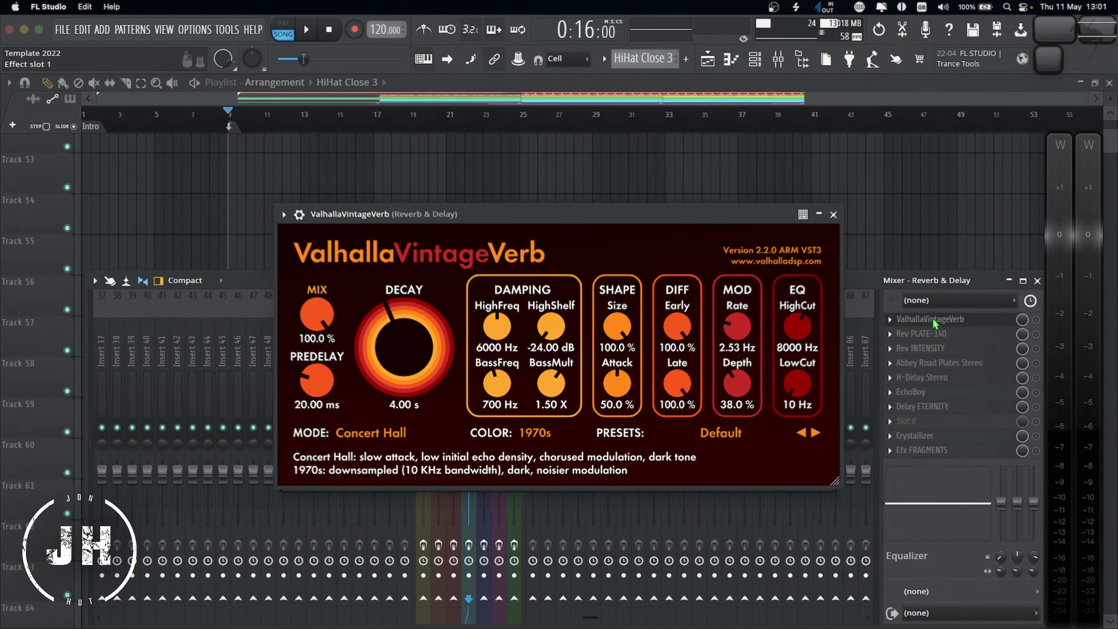
{"action": "left_click", "coordinate": [932, 318]}
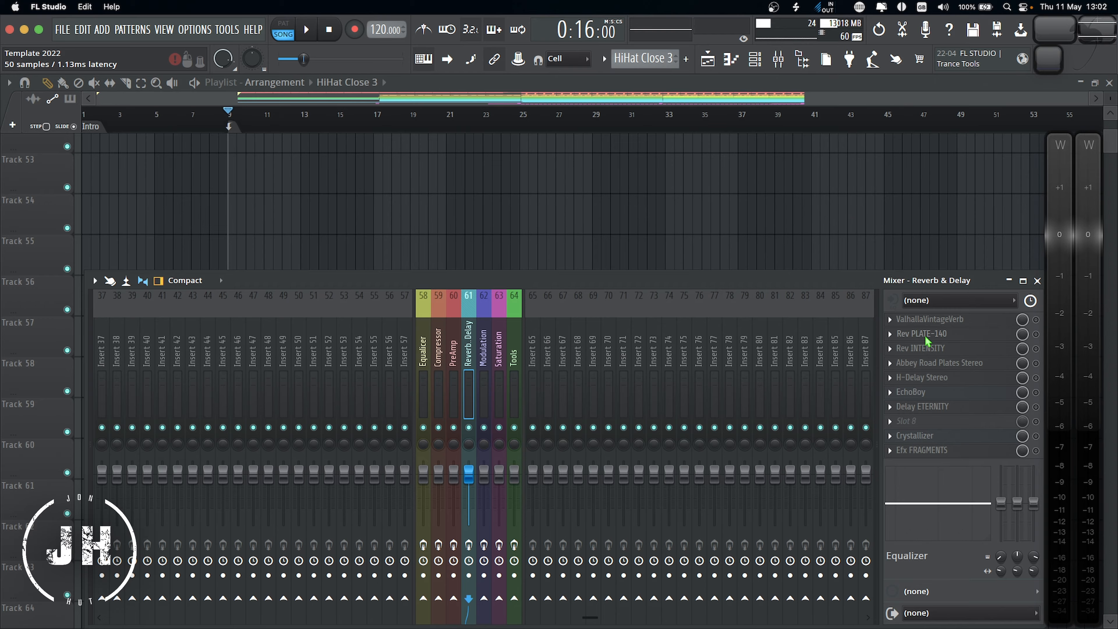
{"action": "left_click", "coordinate": [926, 335]}
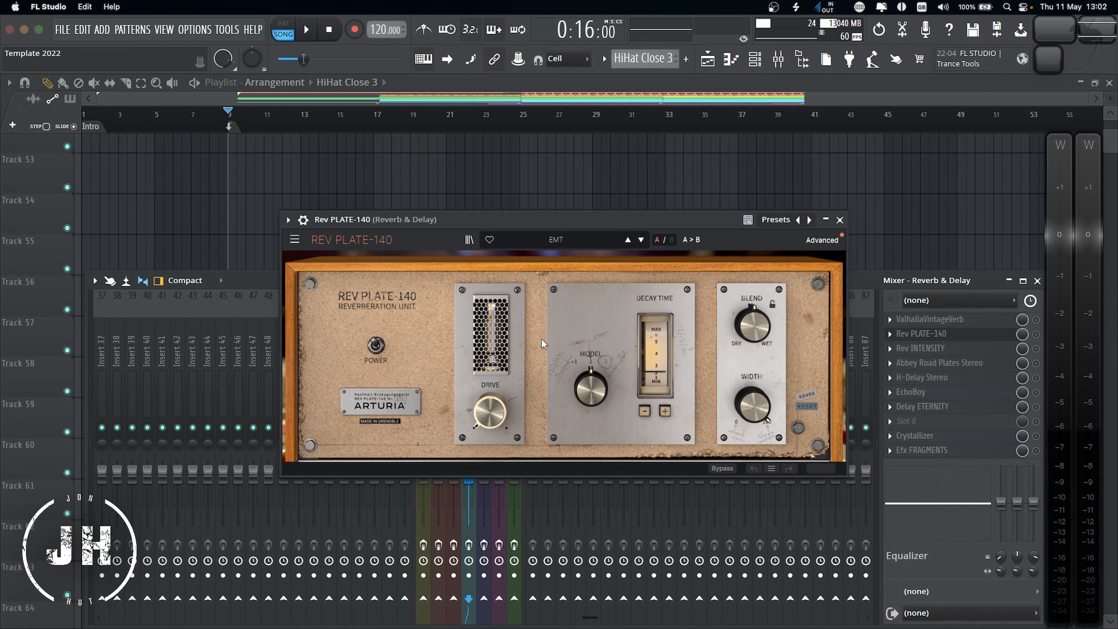
{"action": "left_click", "coordinate": [916, 336]}
{"action": "left_click", "coordinate": [916, 349]}
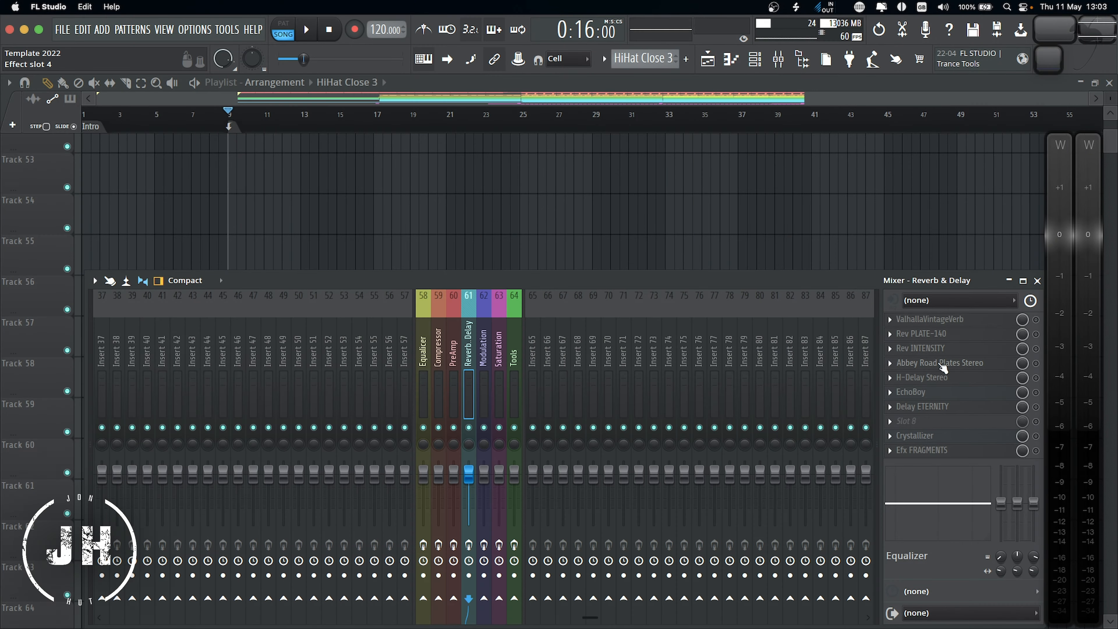
{"action": "left_click", "coordinate": [942, 366]}
Inspect the H-Delay Stereo, EchoBoy, Delay ETERNITY, Crystallizer and Efx FRAGMENTS plugins on the Reverb & Delay track.
{"action": "left_click", "coordinate": [919, 382]}
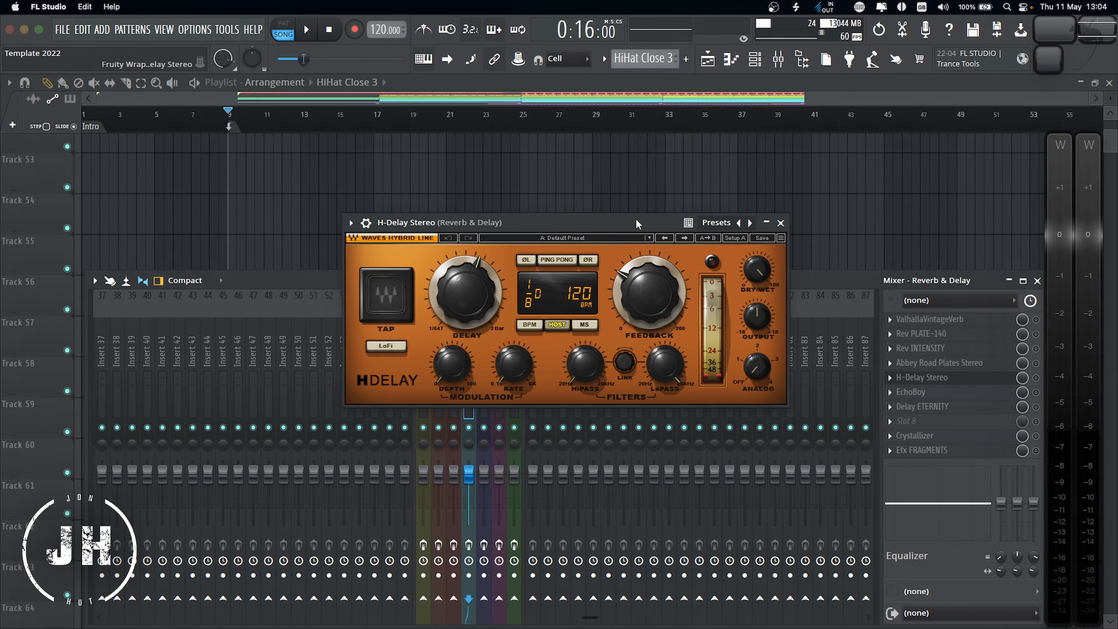
{"action": "left_click", "coordinate": [755, 220]}
{"action": "left_click", "coordinate": [916, 393]}
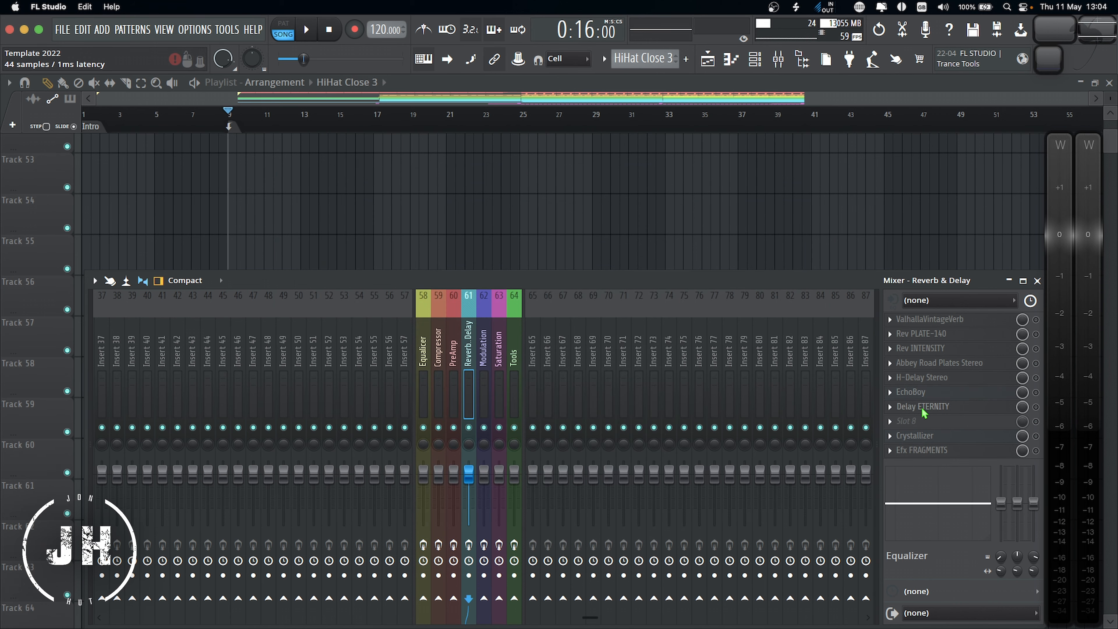
{"action": "left_click", "coordinate": [923, 406]}
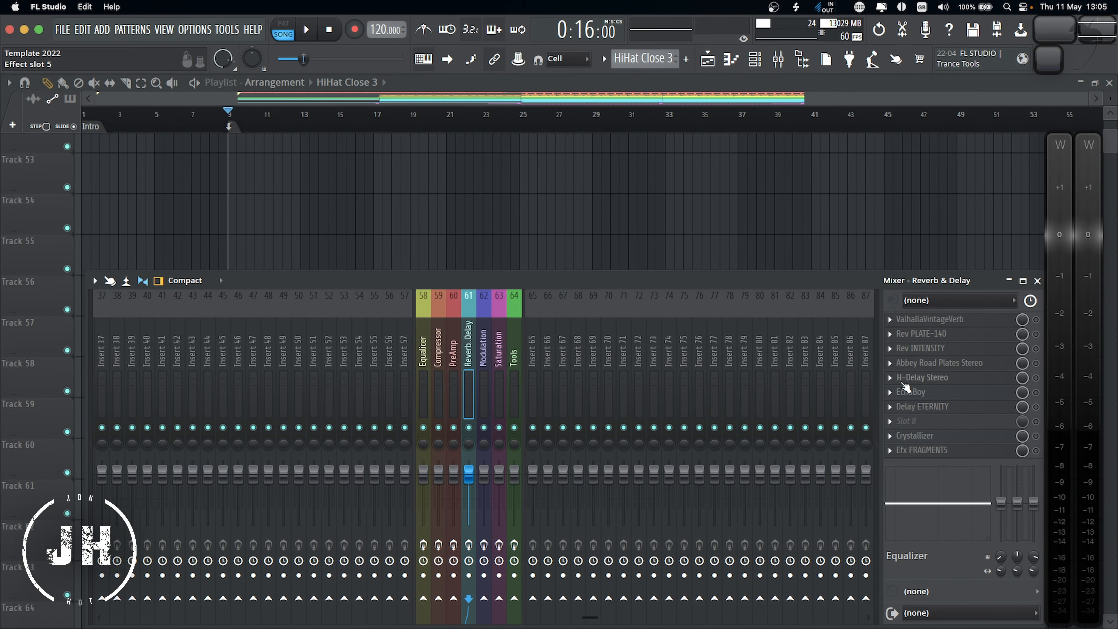
{"action": "left_click", "coordinate": [915, 436]}
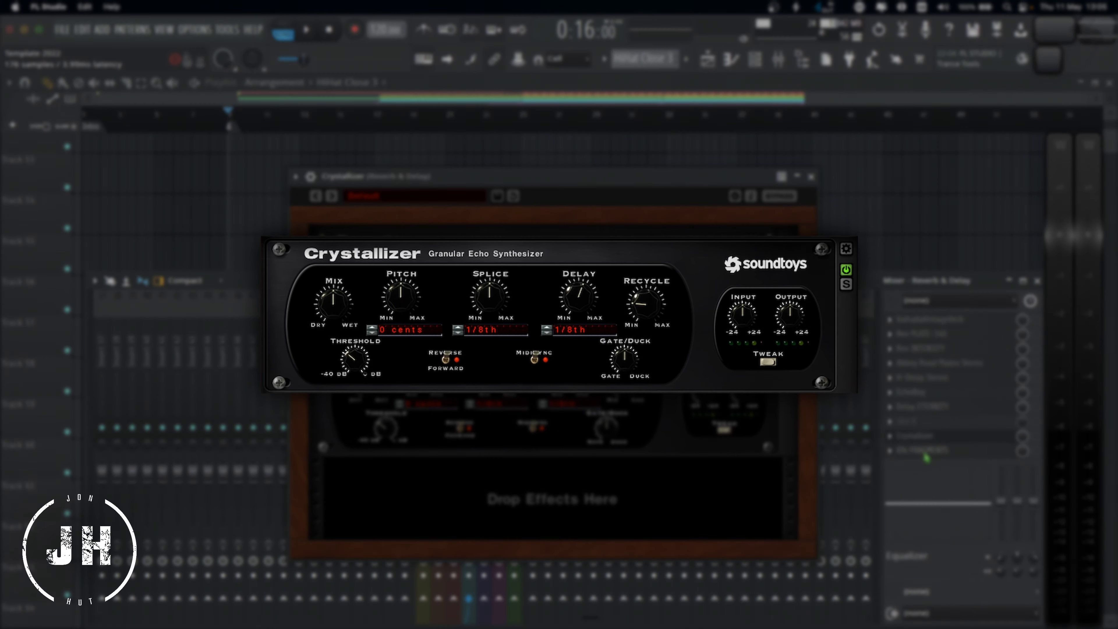
{"action": "left_click", "coordinate": [925, 451]}
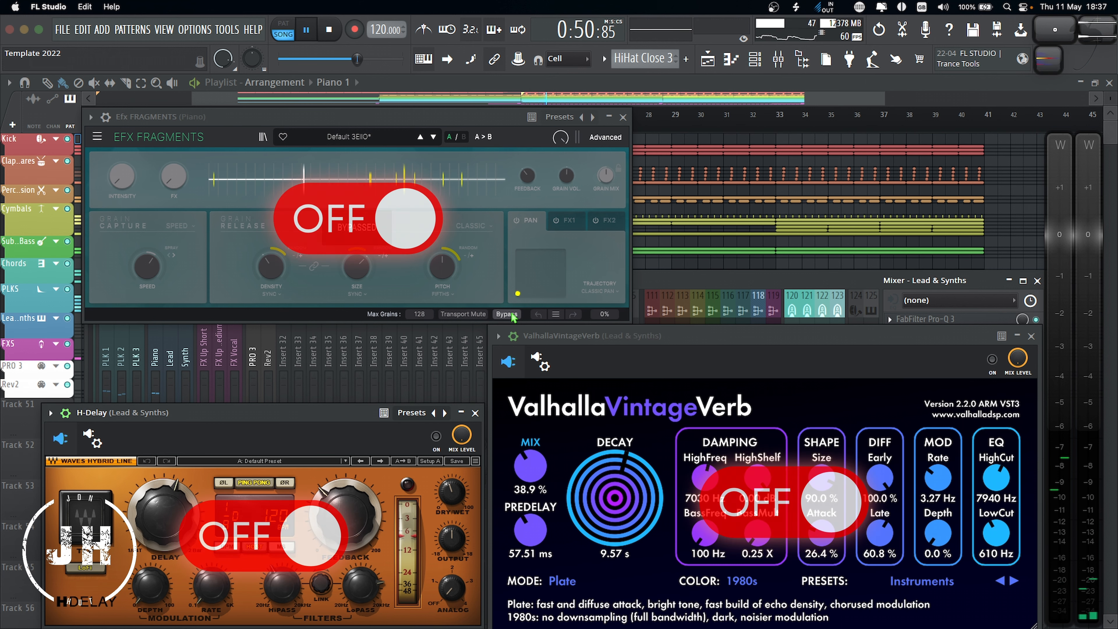
Compare the lead and synth sound with Efx FRAGMENTS, H-Delay and ValhallaVintageVerb switched on one after another and off again during playback.
{"action": "left_click", "coordinate": [512, 315]}
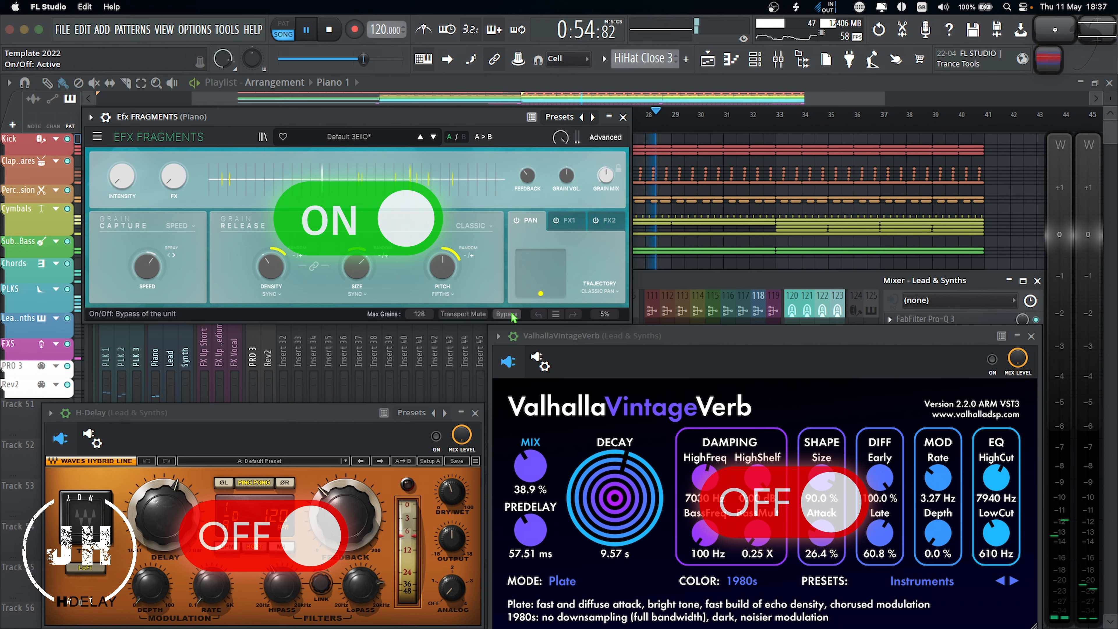
{"action": "left_click", "coordinate": [438, 438]}
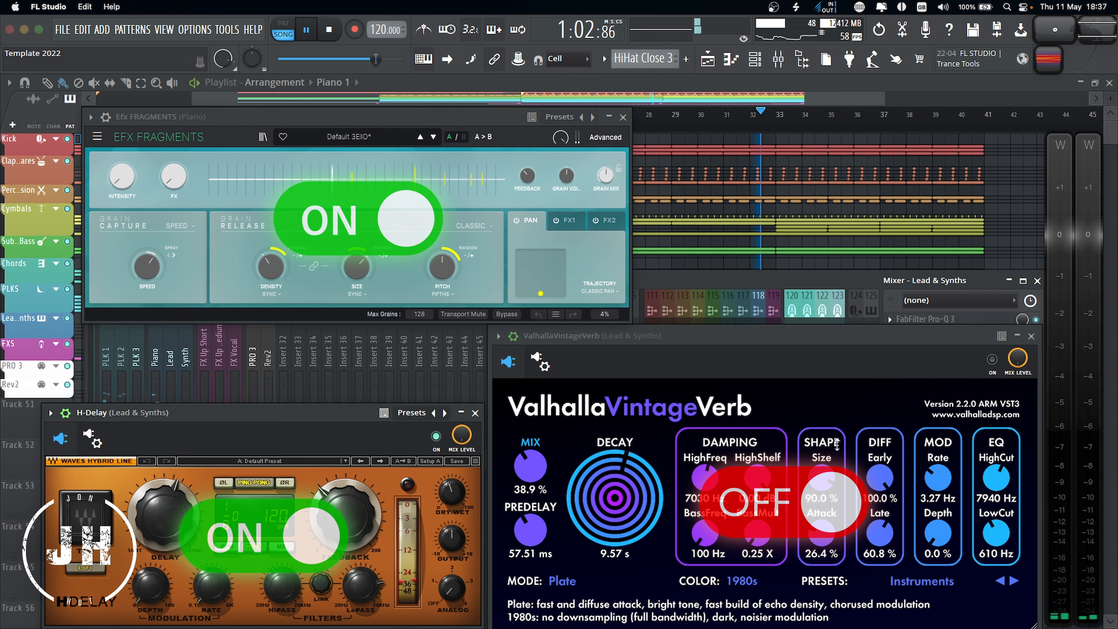
{"action": "left_click", "coordinate": [993, 360]}
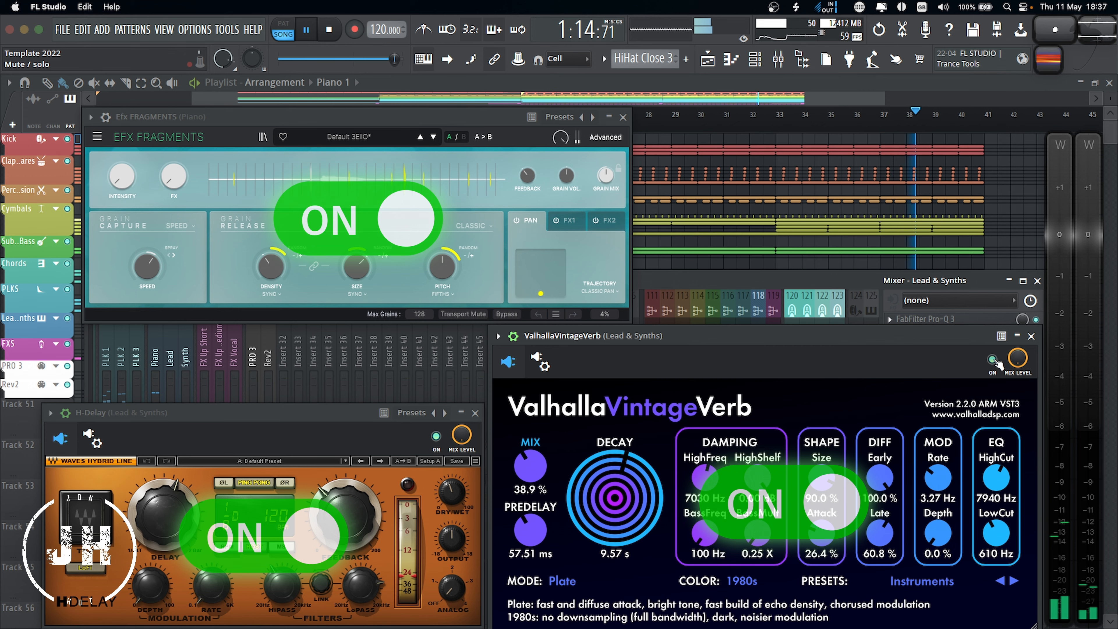
{"action": "left_click", "coordinate": [993, 361]}
{"action": "left_click", "coordinate": [436, 436]}
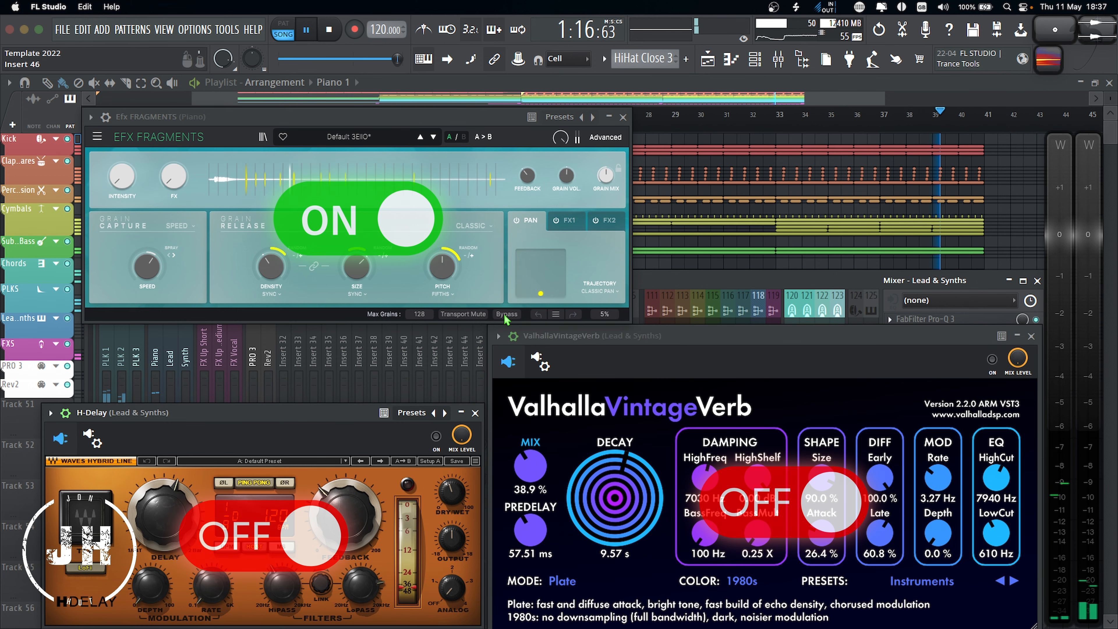
{"action": "left_click", "coordinate": [504, 315]}
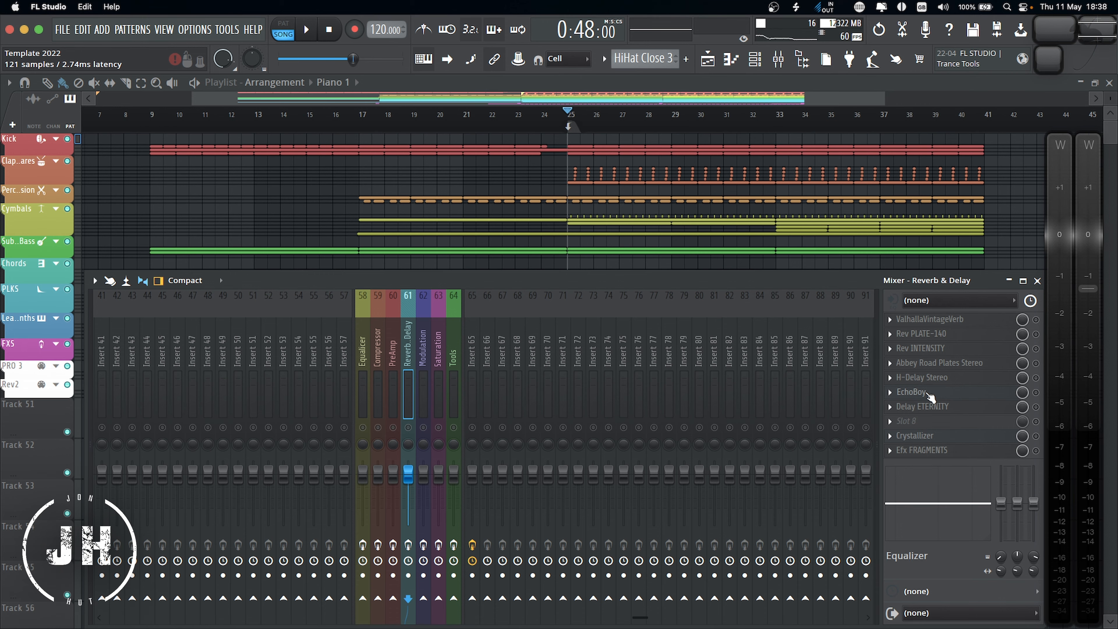
Compare the Percussions bus sound with the Soundtoys EchoBoy unit off and on during playback.
{"action": "left_click", "coordinate": [929, 393]}
{"action": "left_click", "coordinate": [846, 235]}
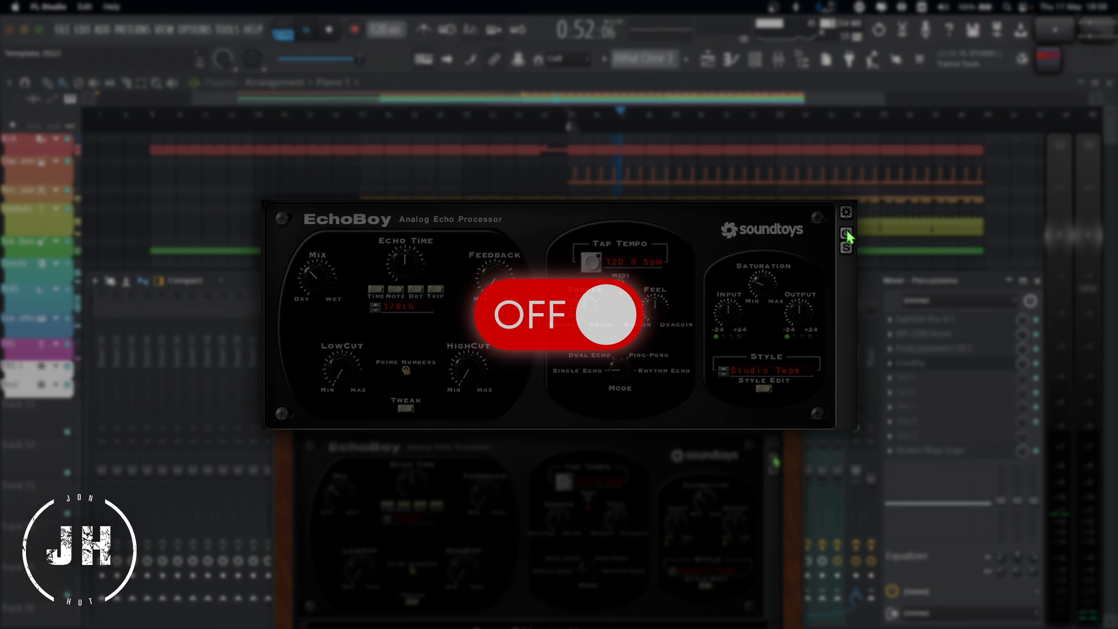
{"action": "left_click", "coordinate": [847, 235]}
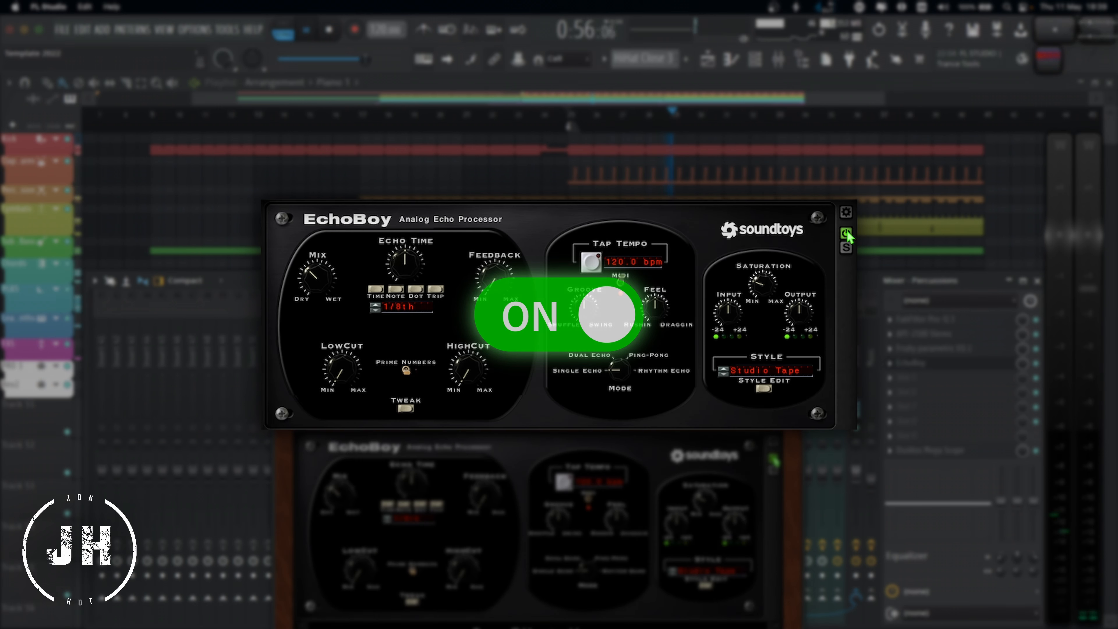
{"action": "left_click", "coordinate": [847, 234]}
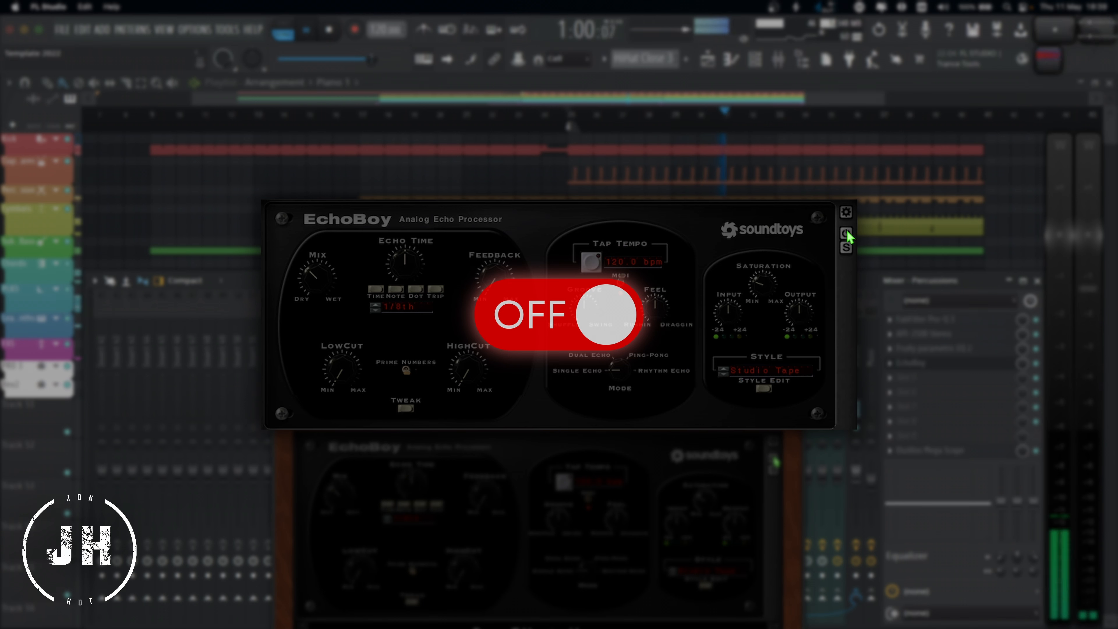
{"action": "left_click", "coordinate": [846, 235]}
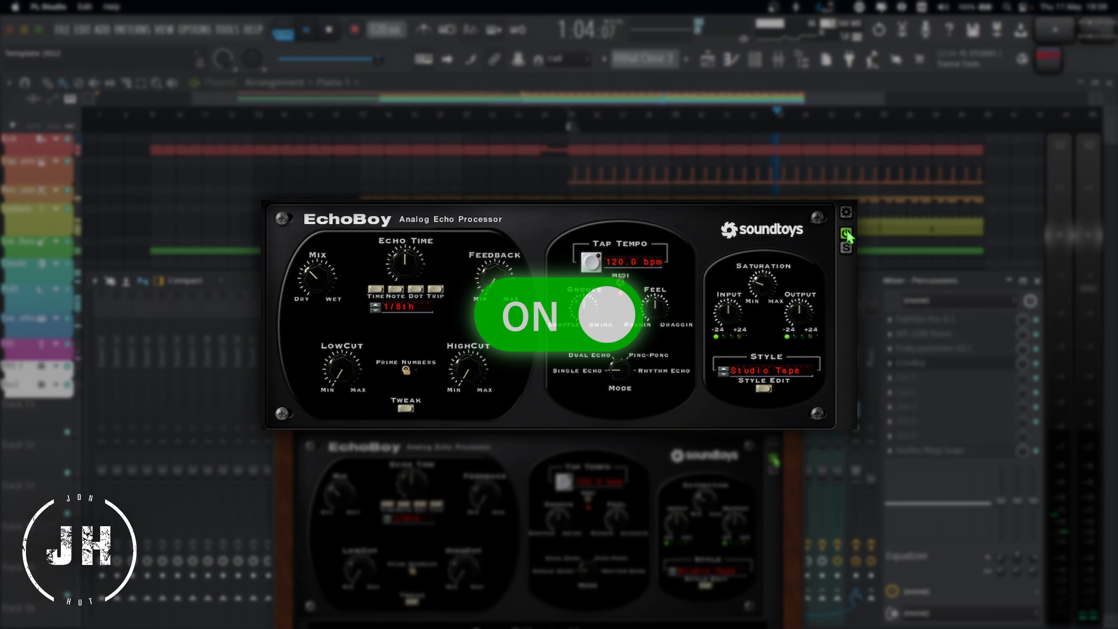
{"action": "key", "text": "space"}
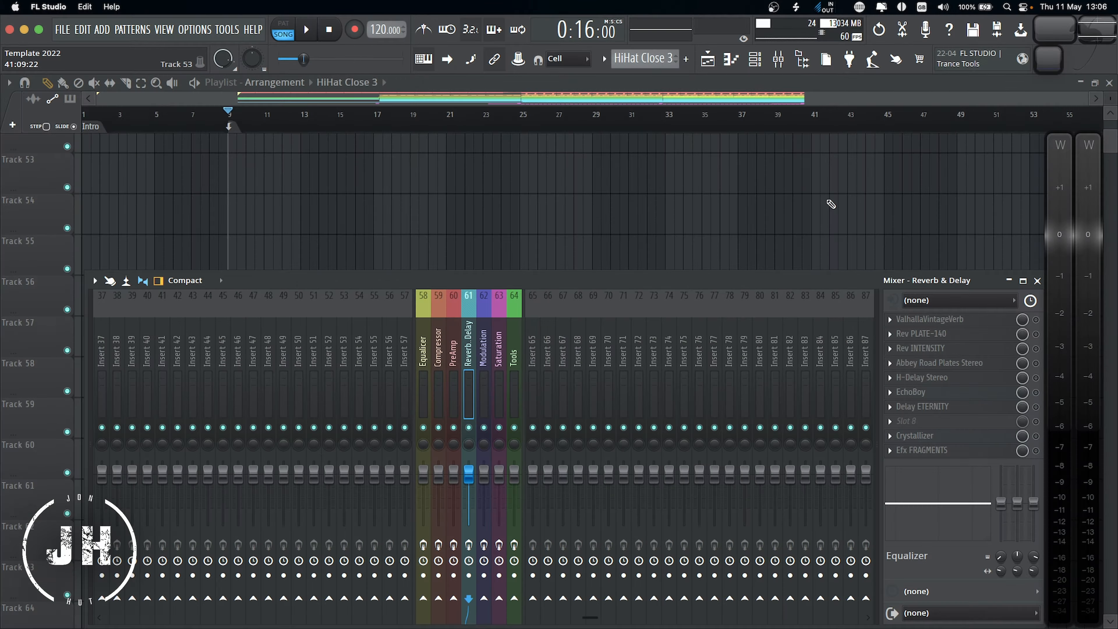
Select the Modulation mixer track and inspect its Chorus DIMENSION-D, Chorus JUN-6, Microshift and Reel ADT Stereo plugins.
{"action": "key", "text": "Right"}
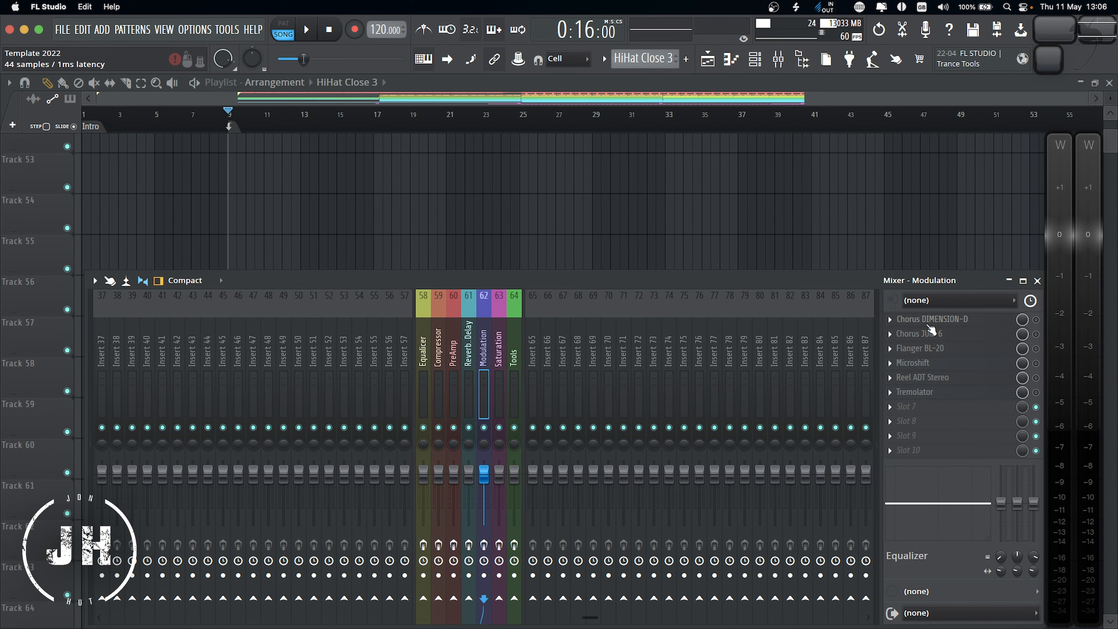
{"action": "left_click", "coordinate": [929, 323]}
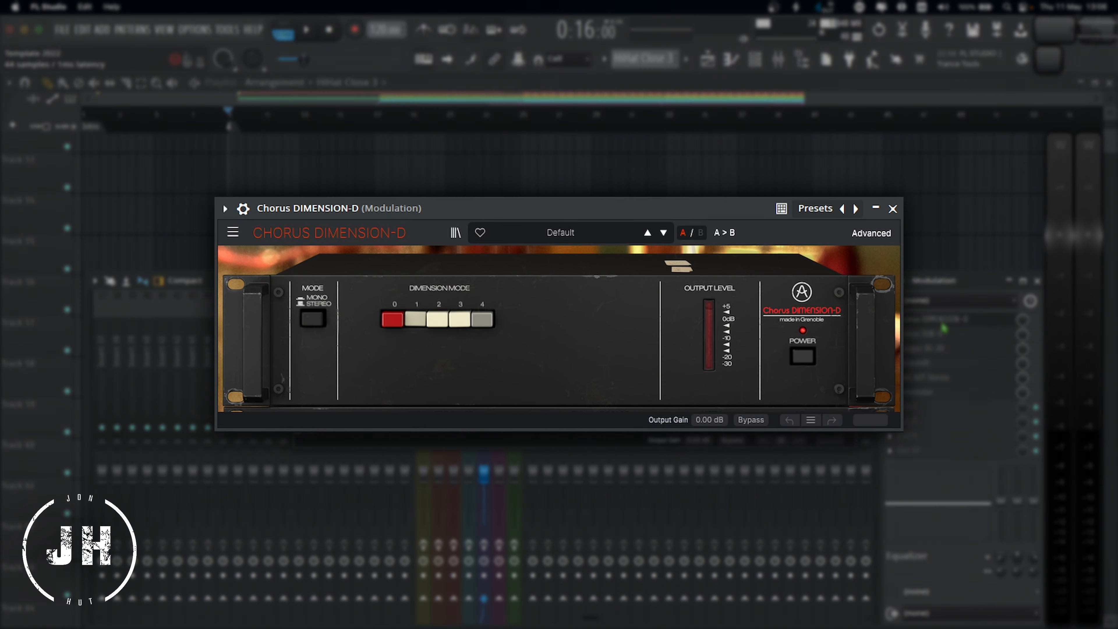
{"action": "left_click", "coordinate": [926, 336]}
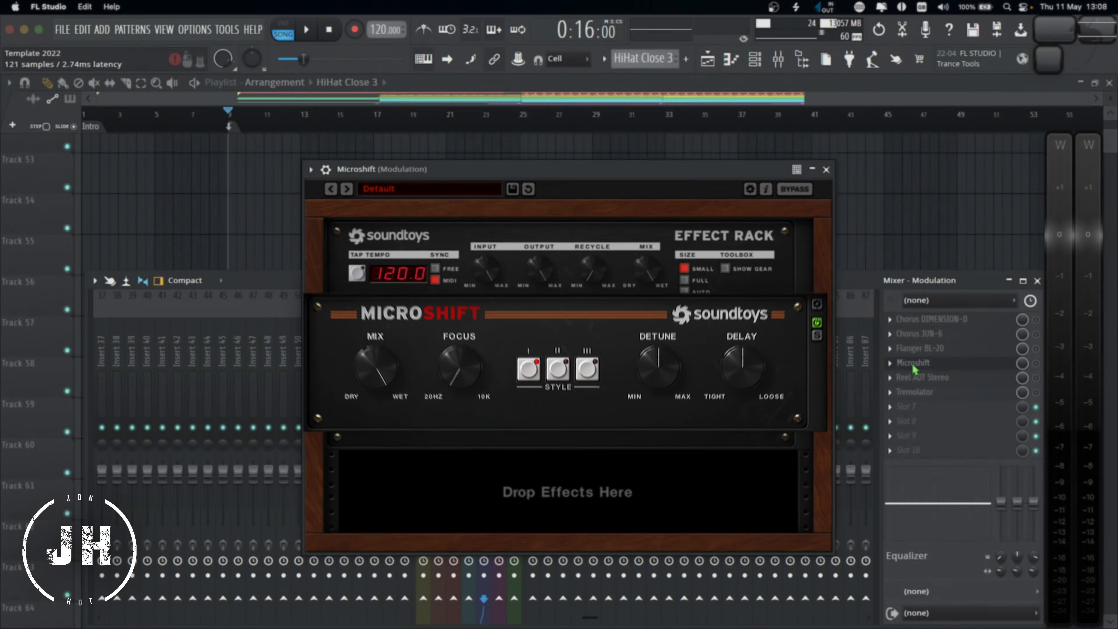
{"action": "left_click", "coordinate": [912, 364]}
{"action": "left_click", "coordinate": [912, 379]}
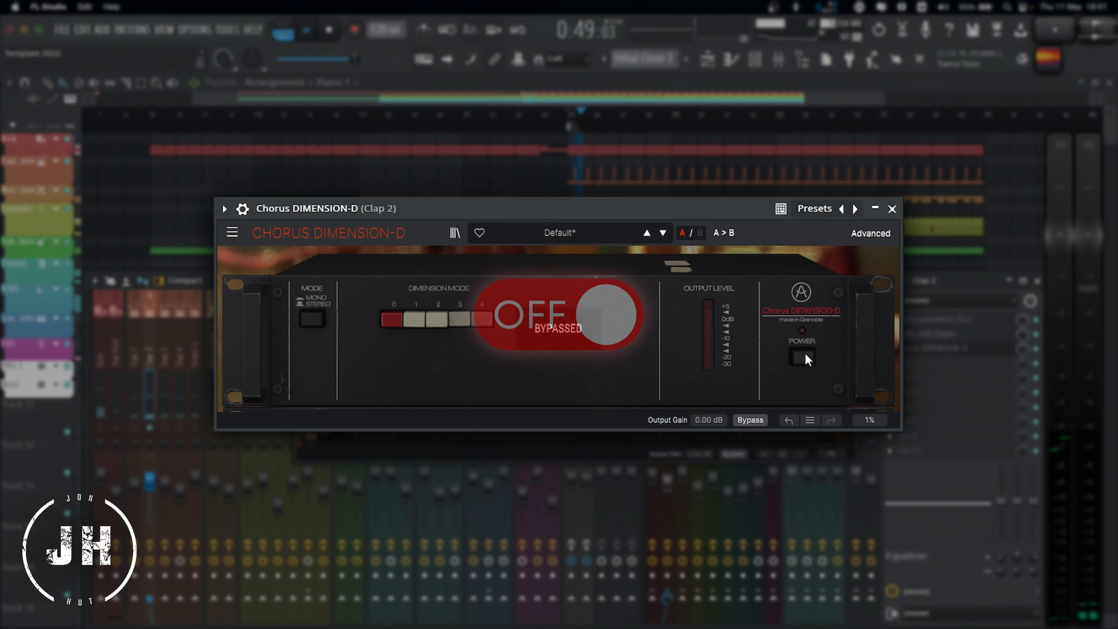
Compare the Clap 2 track sound with Chorus DIMENSION-D powered off and on during playback.
{"action": "left_click", "coordinate": [805, 355]}
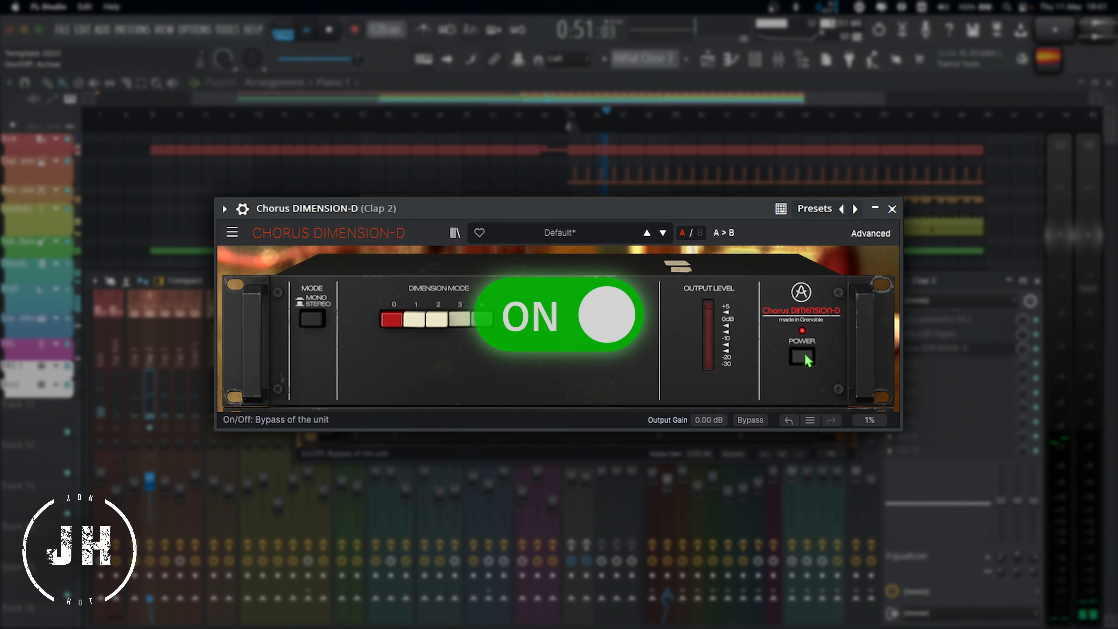
{"action": "left_click", "coordinate": [806, 356]}
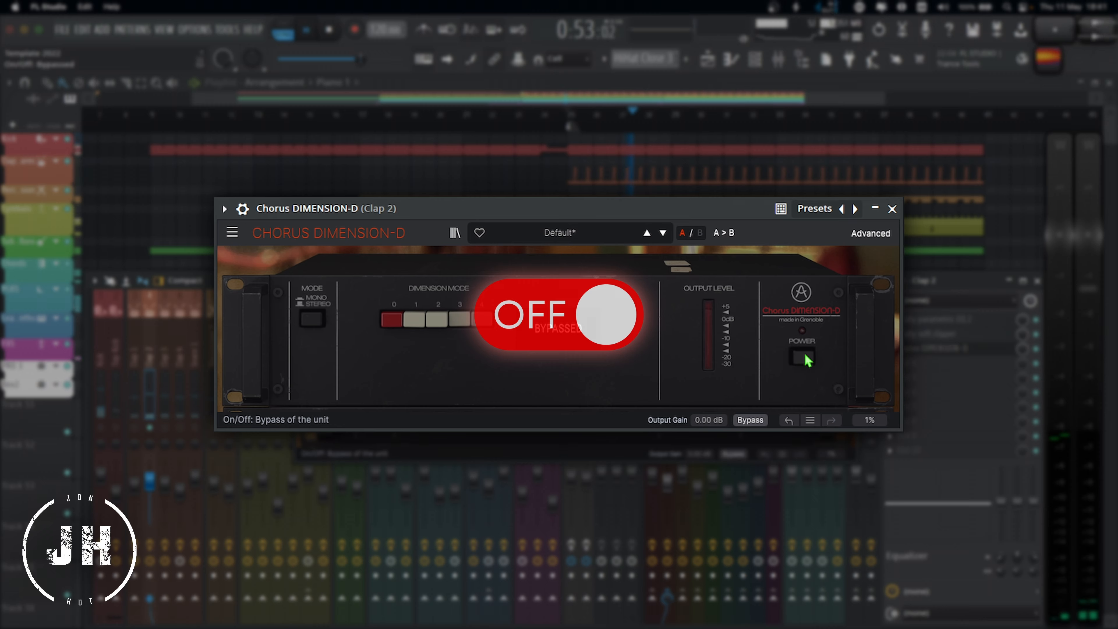
{"action": "left_click", "coordinate": [806, 357]}
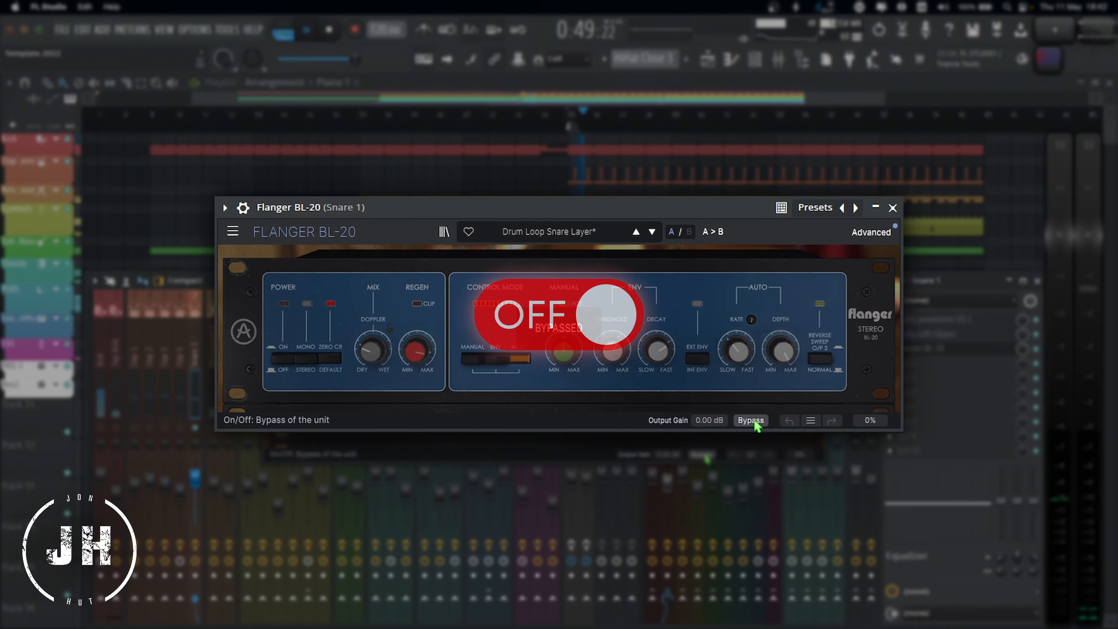
Compare the Snare 1 sound with Flanger BL-20 bypassed and active, and the playback with the Soundtoys MicroShift unit off and on.
{"action": "left_click", "coordinate": [751, 420]}
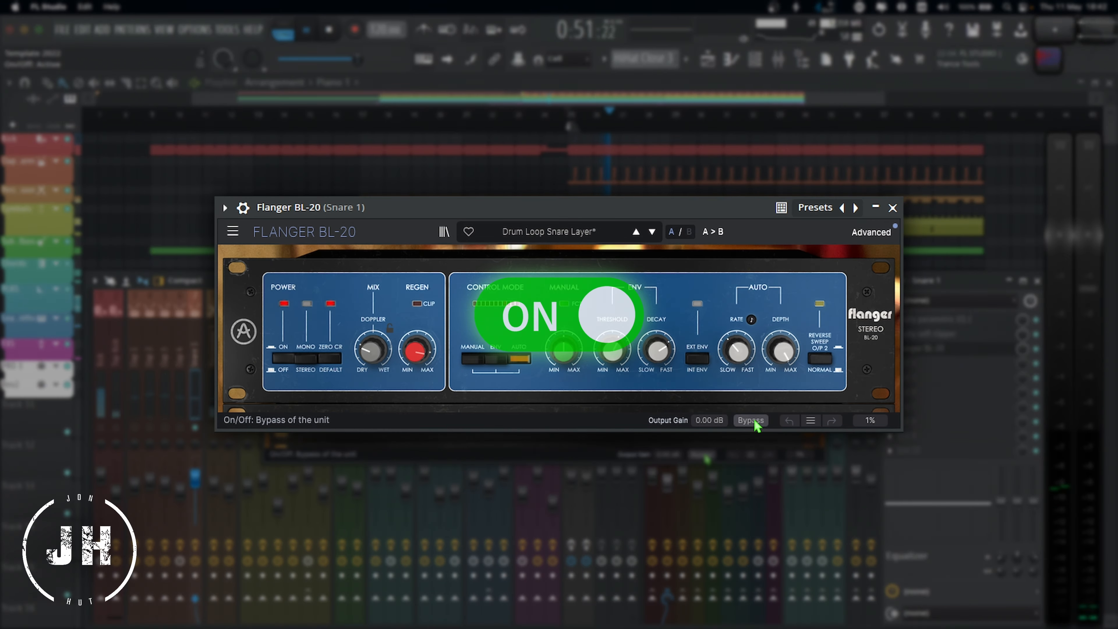
{"action": "left_click", "coordinate": [754, 422]}
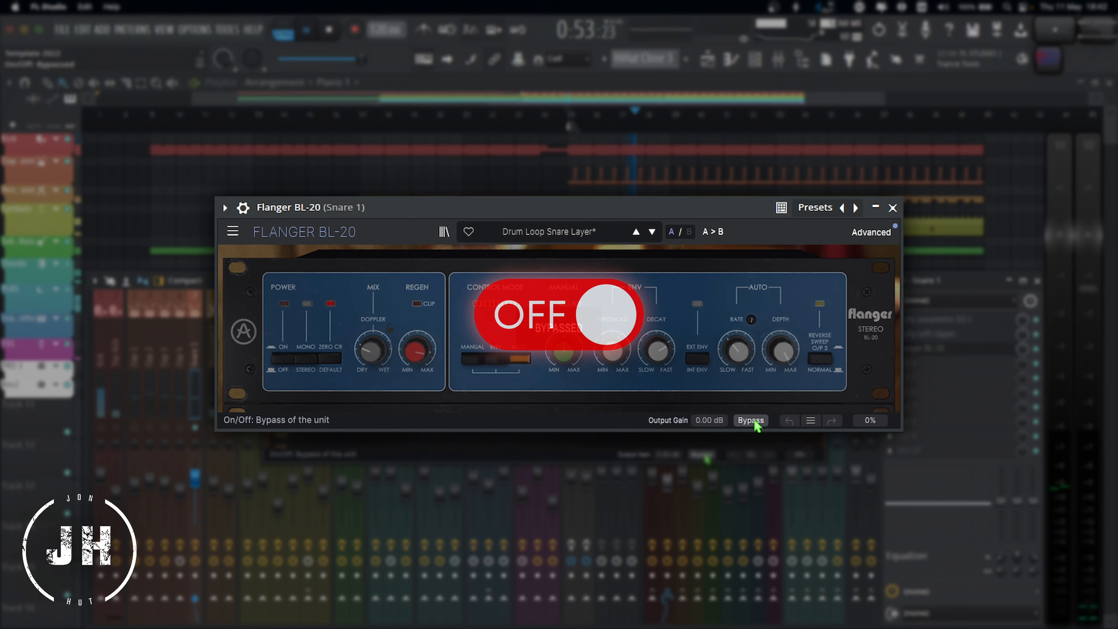
{"action": "left_click", "coordinate": [753, 421]}
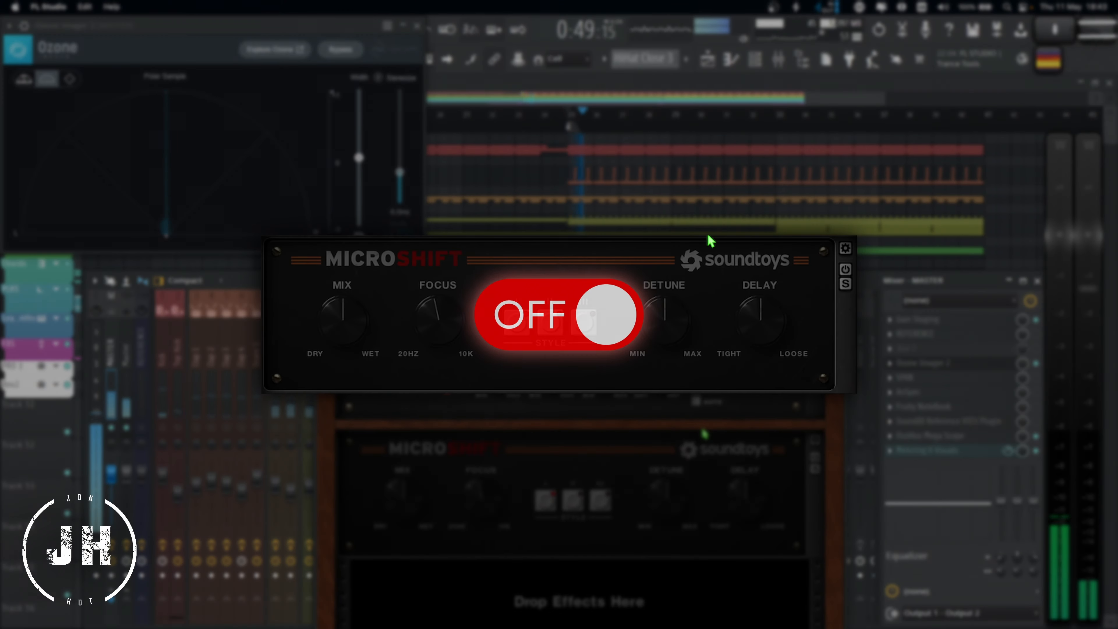
{"action": "left_click", "coordinate": [846, 270]}
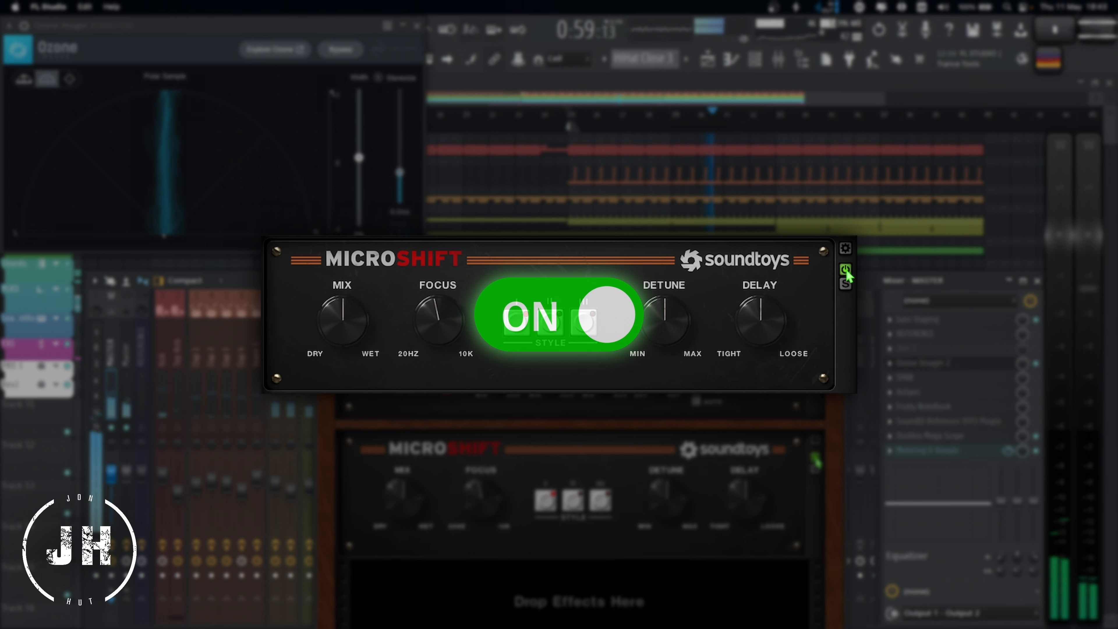
{"action": "left_click", "coordinate": [846, 271]}
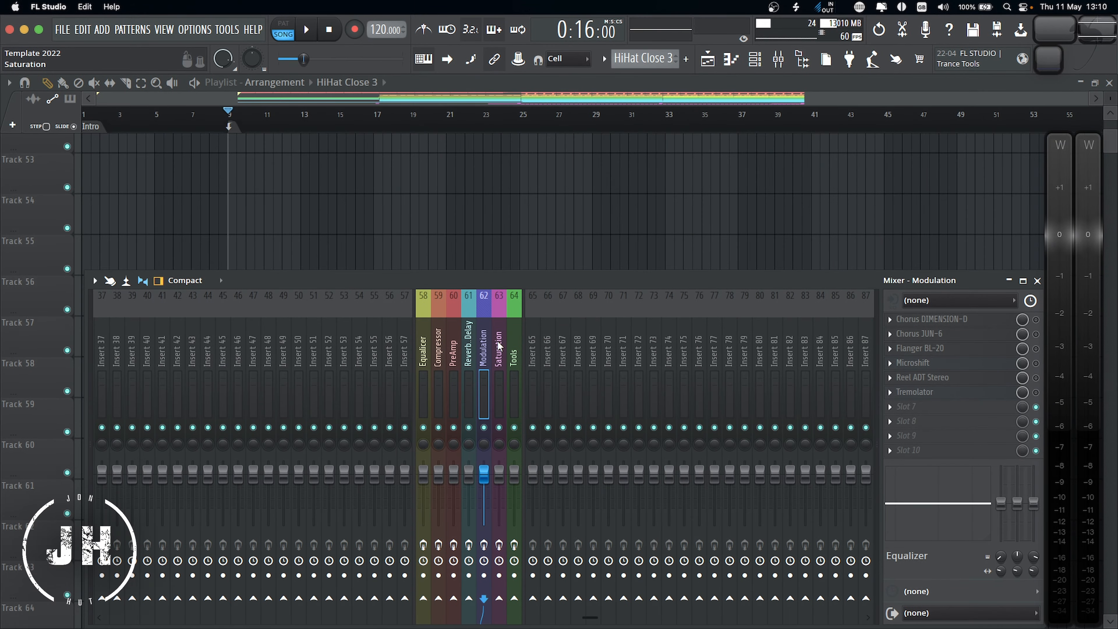
Select the Saturation mixer track and inspect its J37 Stereo and Black Box Analog Design HG-2 plugins.
{"action": "left_click", "coordinate": [500, 345]}
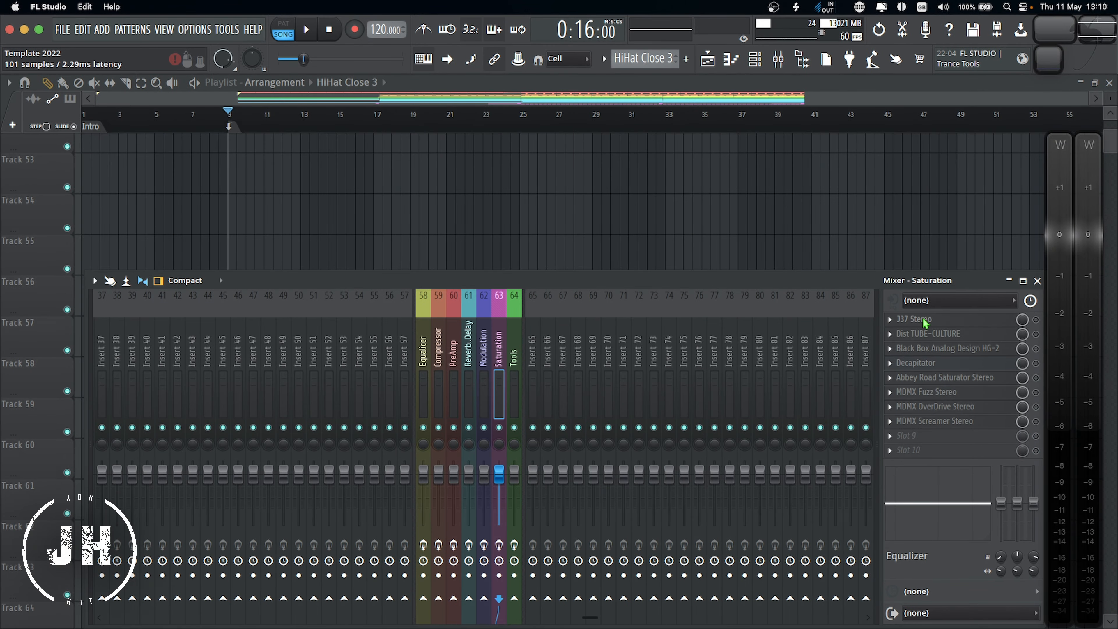
{"action": "left_click", "coordinate": [924, 322]}
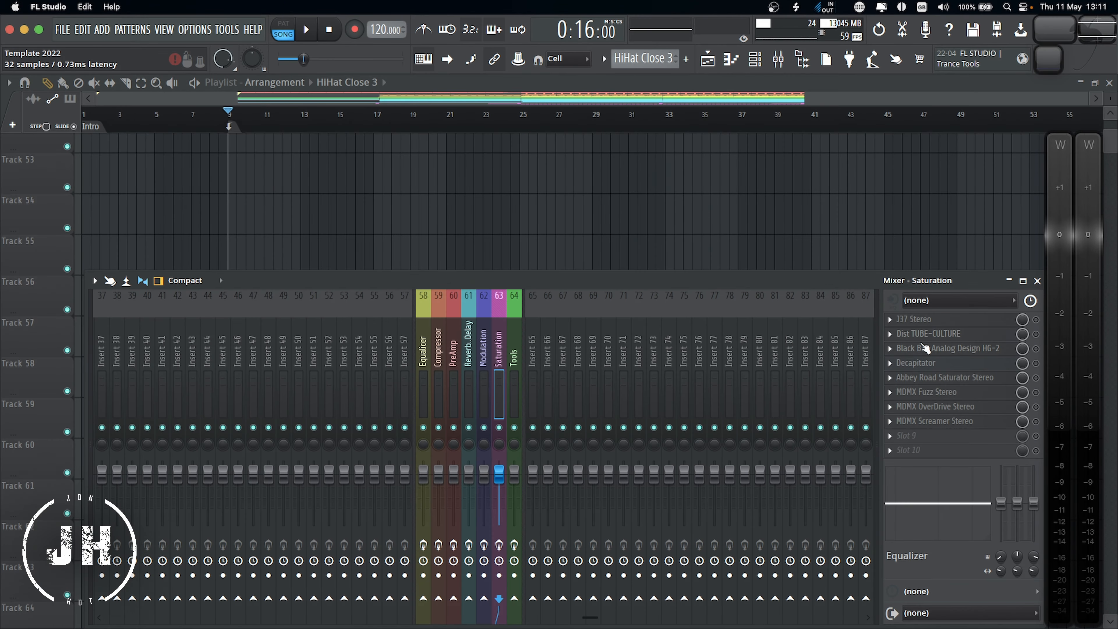
{"action": "left_click", "coordinate": [926, 349]}
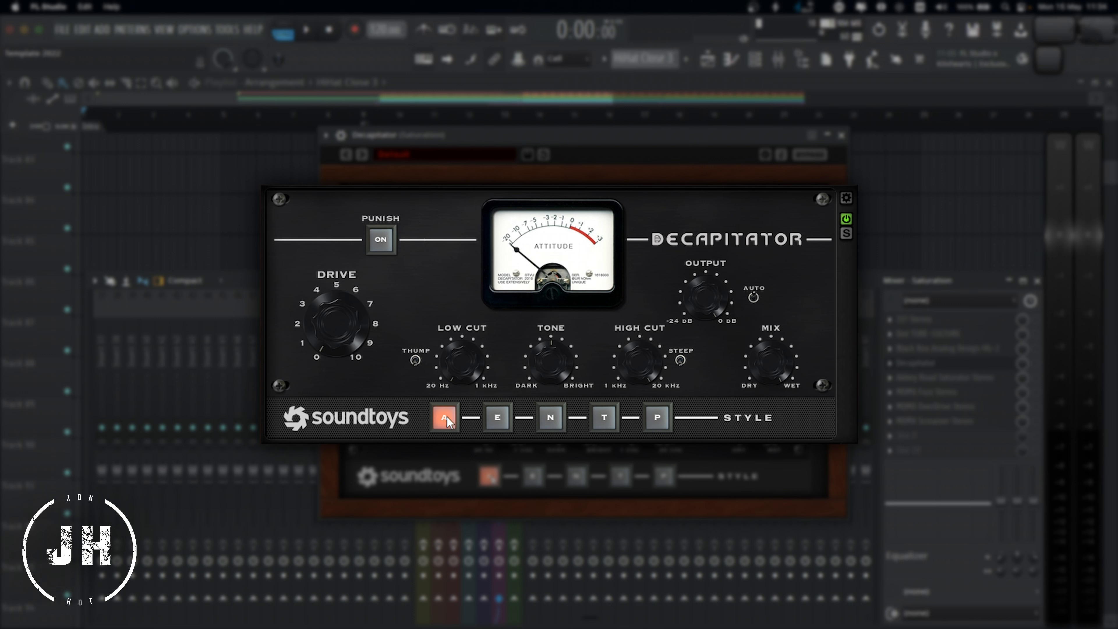
Try the Decapitator styles E, N, T and P, and inspect the saturator mode switch of Abbey Road Saturator Stereo.
{"action": "left_click", "coordinate": [499, 417]}
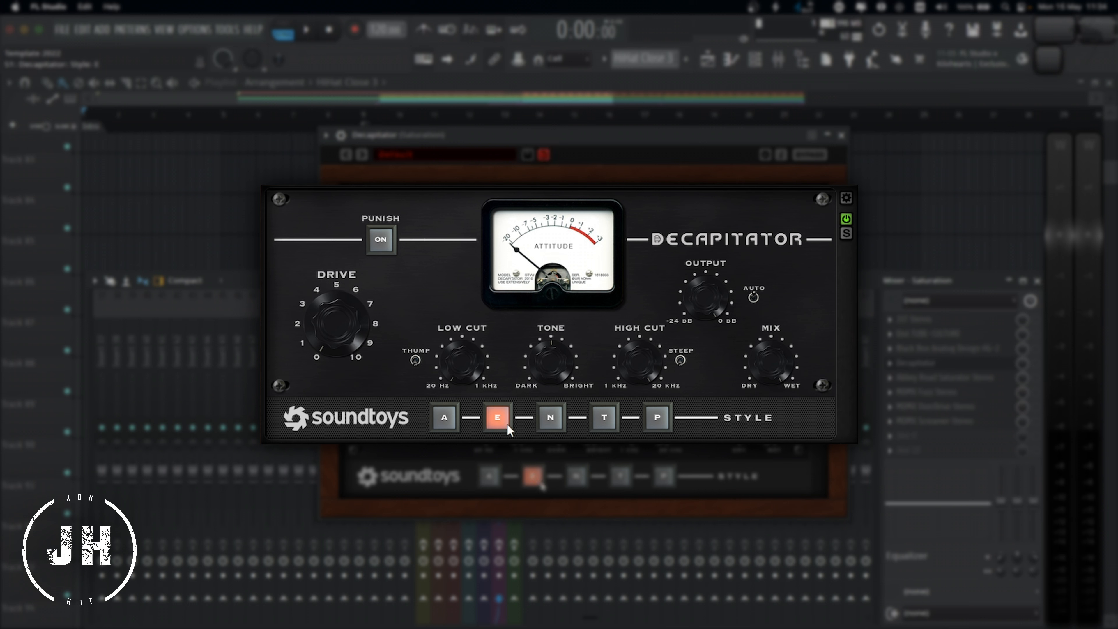
{"action": "left_click", "coordinate": [556, 422]}
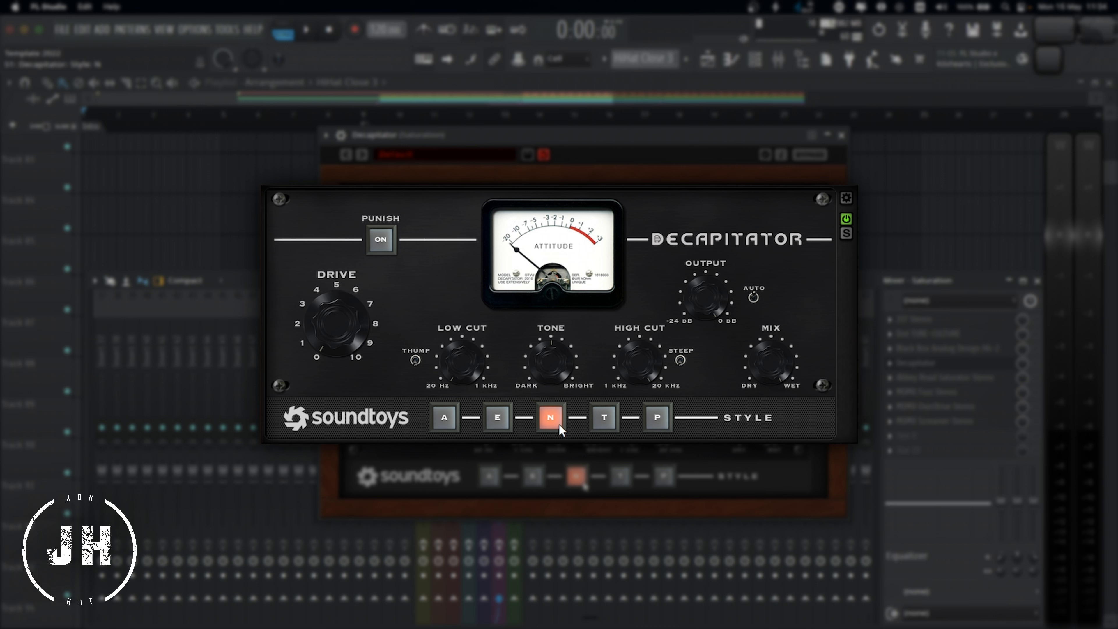
{"action": "left_click", "coordinate": [606, 422]}
{"action": "left_click", "coordinate": [661, 423]}
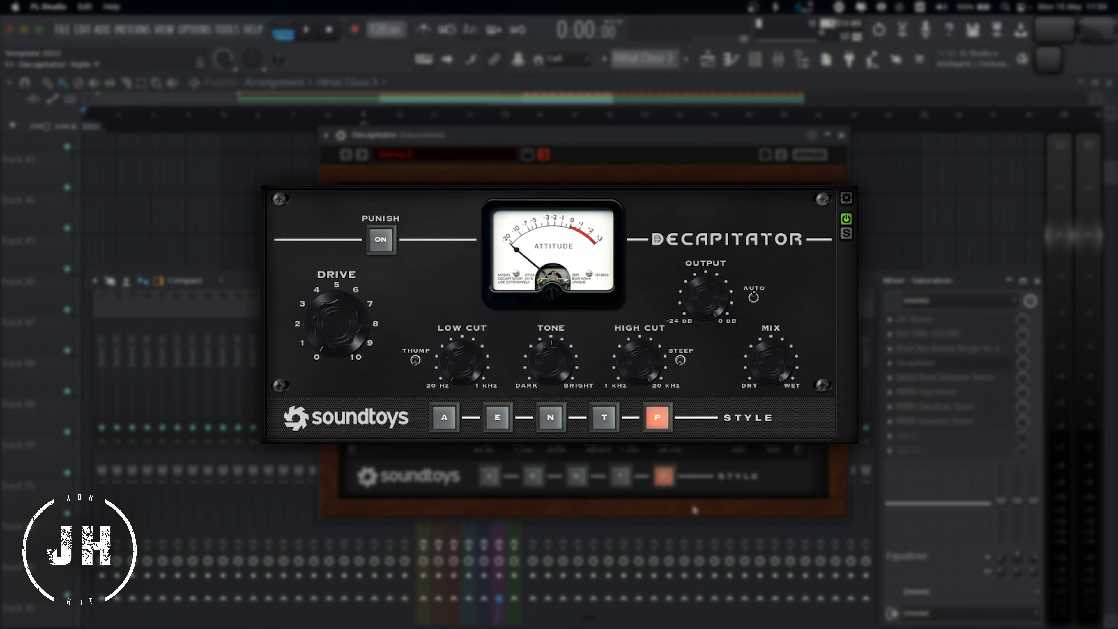
{"action": "left_click", "coordinate": [610, 425]}
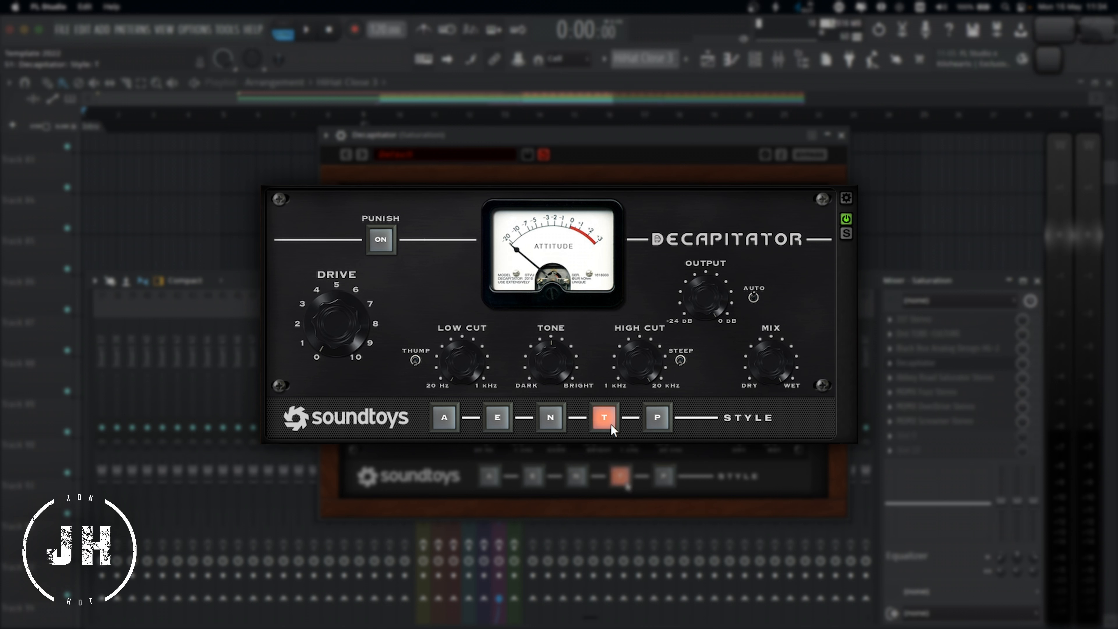
{"action": "left_click", "coordinate": [657, 418]}
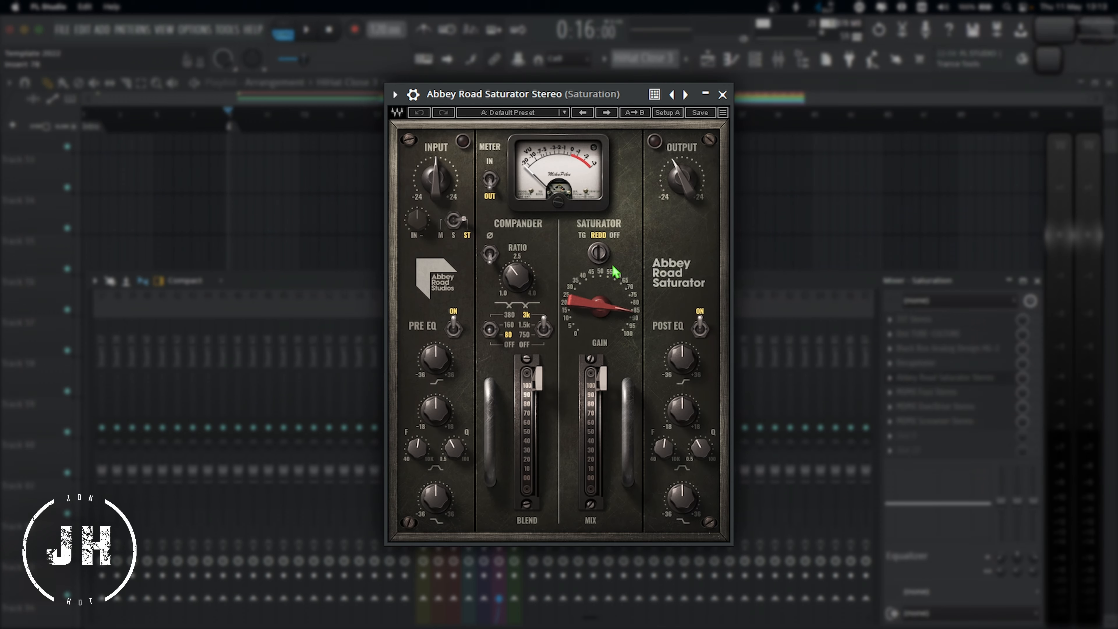
{"action": "left_click", "coordinate": [601, 259]}
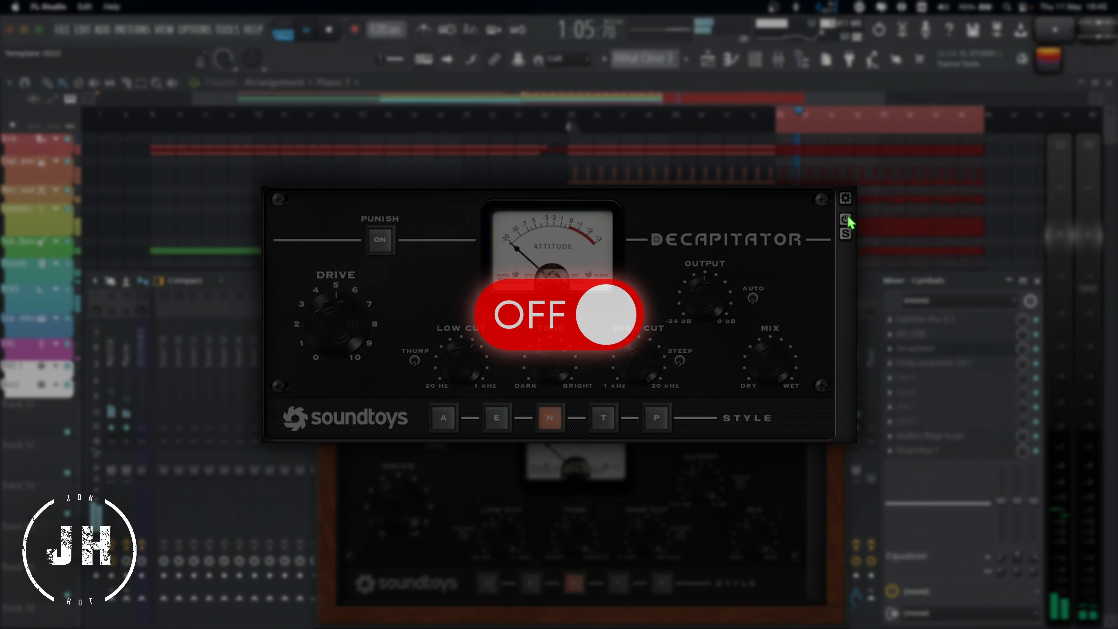
Compare the Cymbals bus sound with Decapitator powered off and on during playback.
{"action": "left_click", "coordinate": [847, 219]}
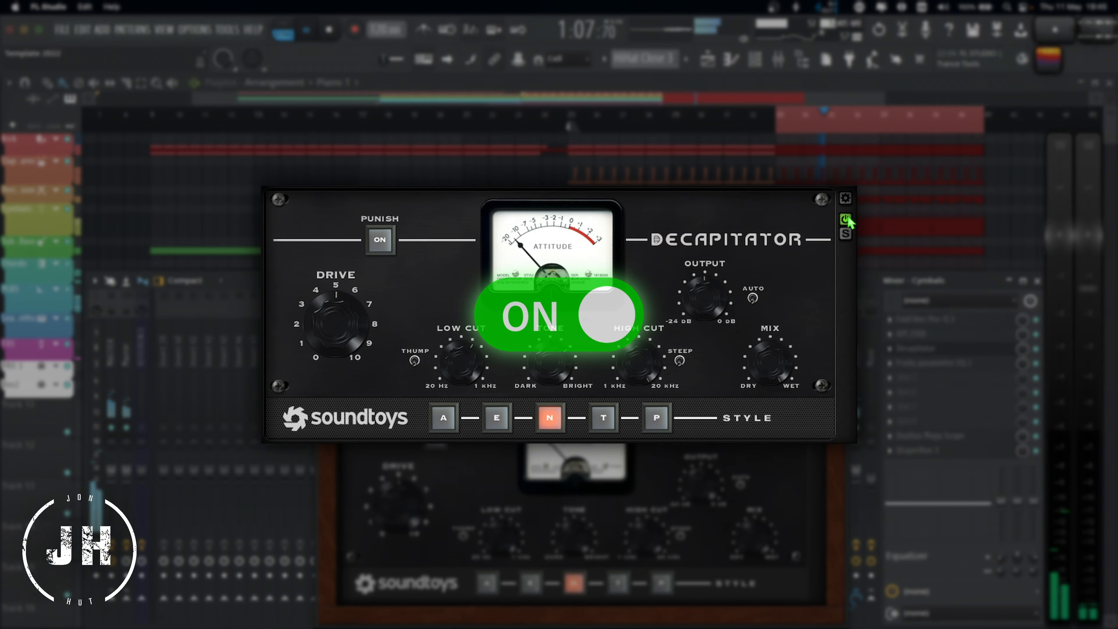
{"action": "left_click", "coordinate": [847, 219]}
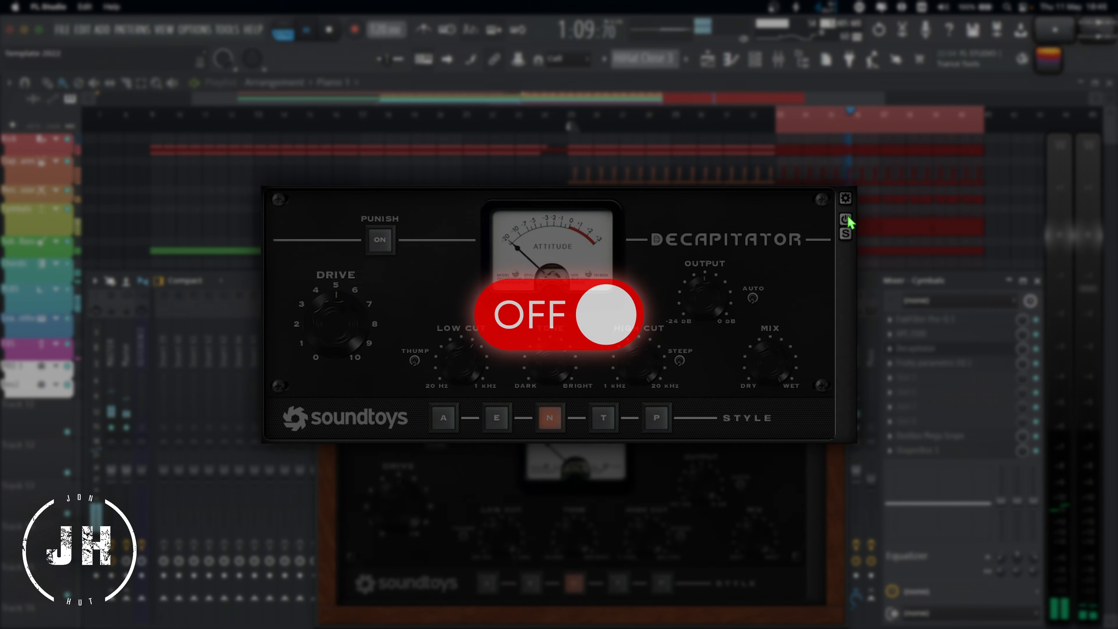
{"action": "left_click", "coordinate": [847, 218]}
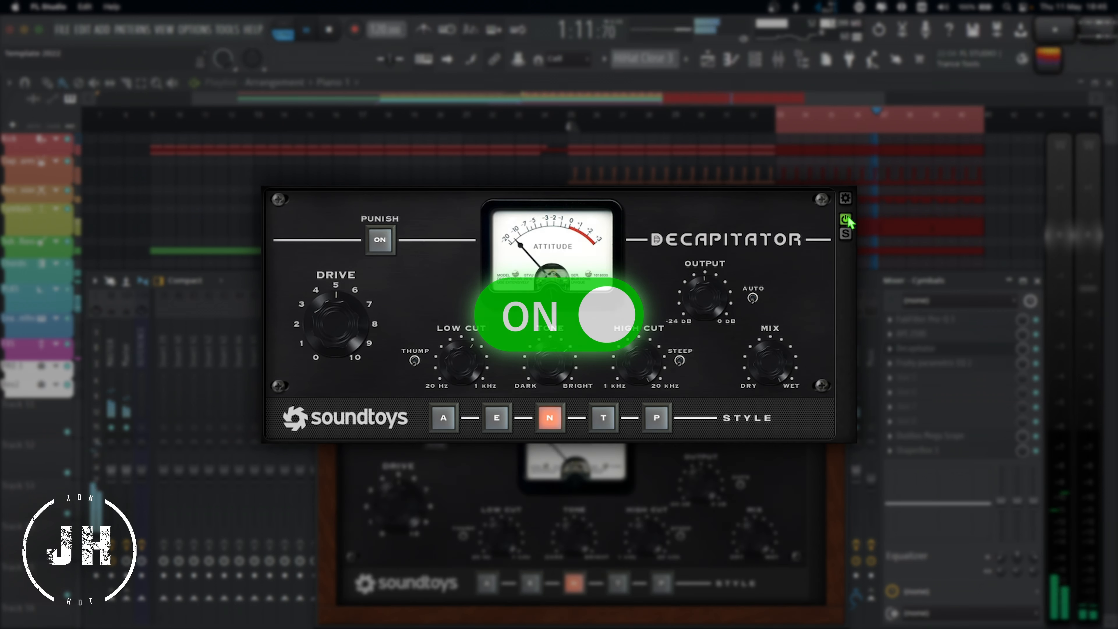
{"action": "left_click", "coordinate": [847, 219]}
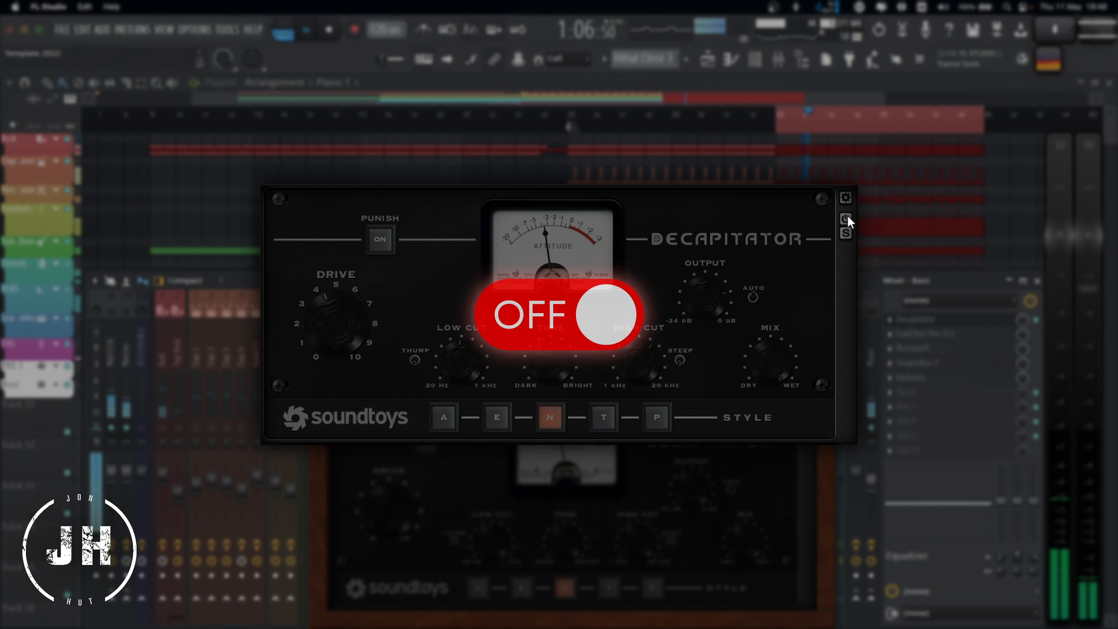
Compare the Bass bus sound with Decapitator powered off and on during playback.
{"action": "left_click", "coordinate": [846, 219]}
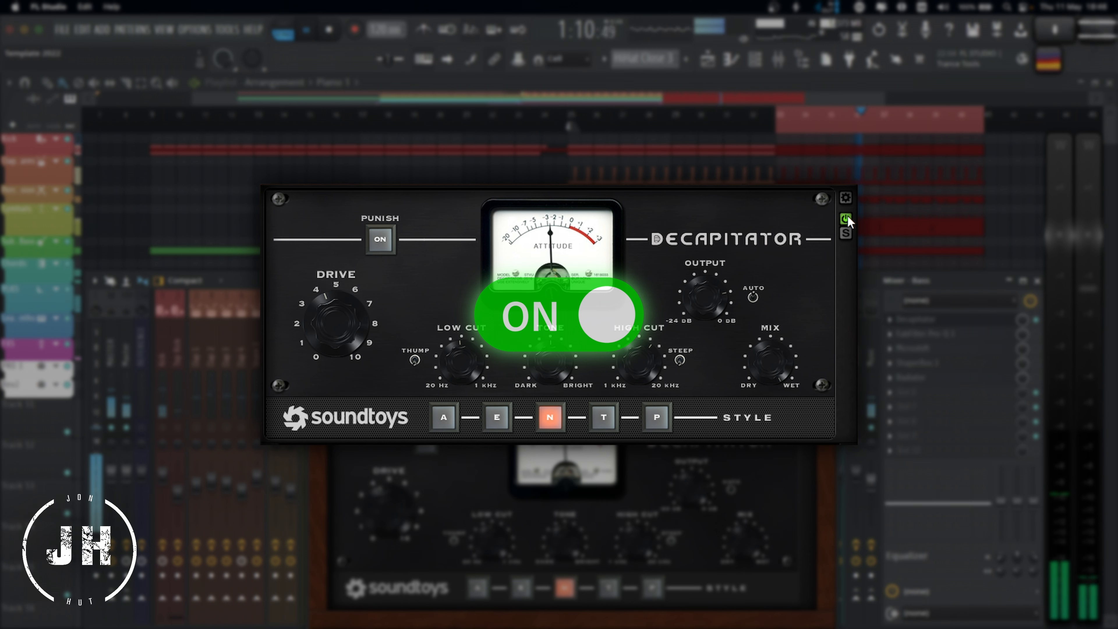
{"action": "left_click", "coordinate": [847, 219]}
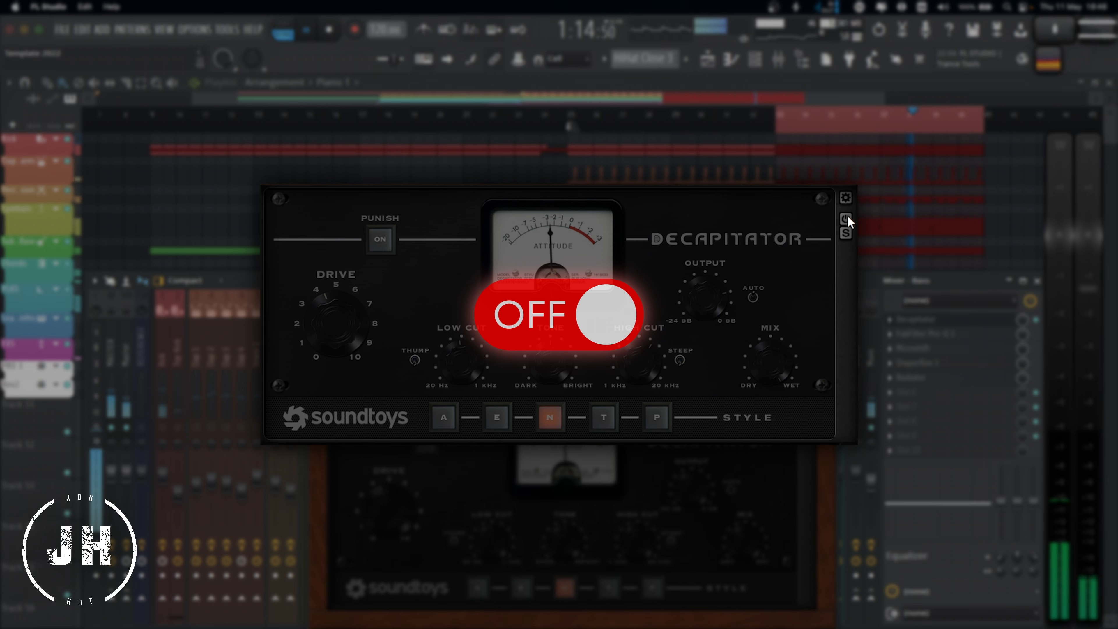
{"action": "left_click", "coordinate": [846, 219]}
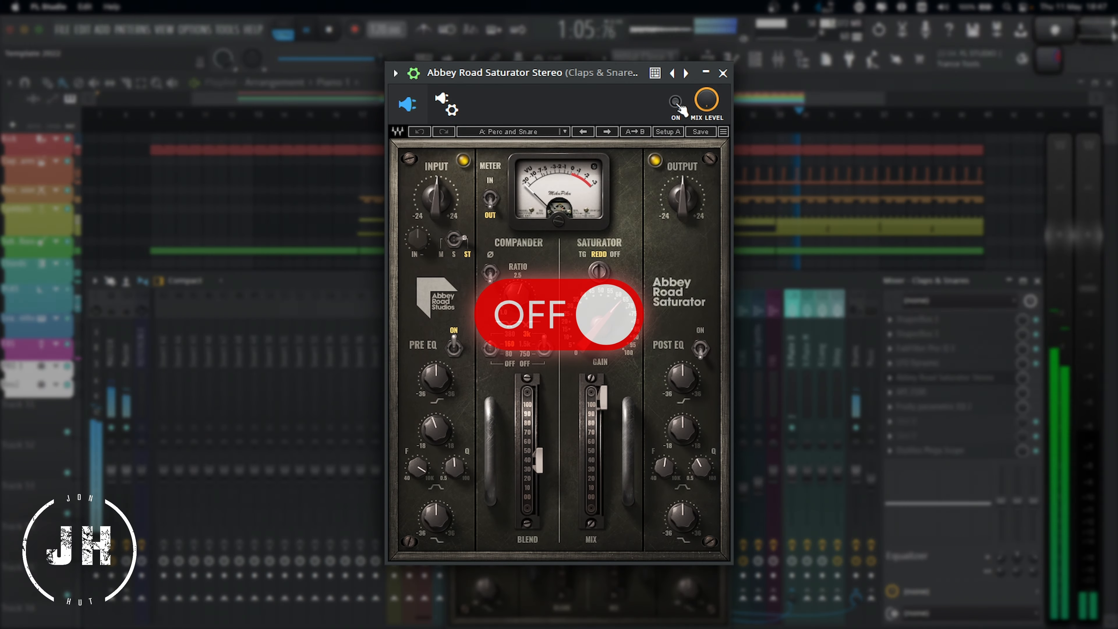
Compare the Claps & Snares bus sound with Abbey Road Saturator Stereo switched off and on during playback.
{"action": "left_click", "coordinate": [676, 102]}
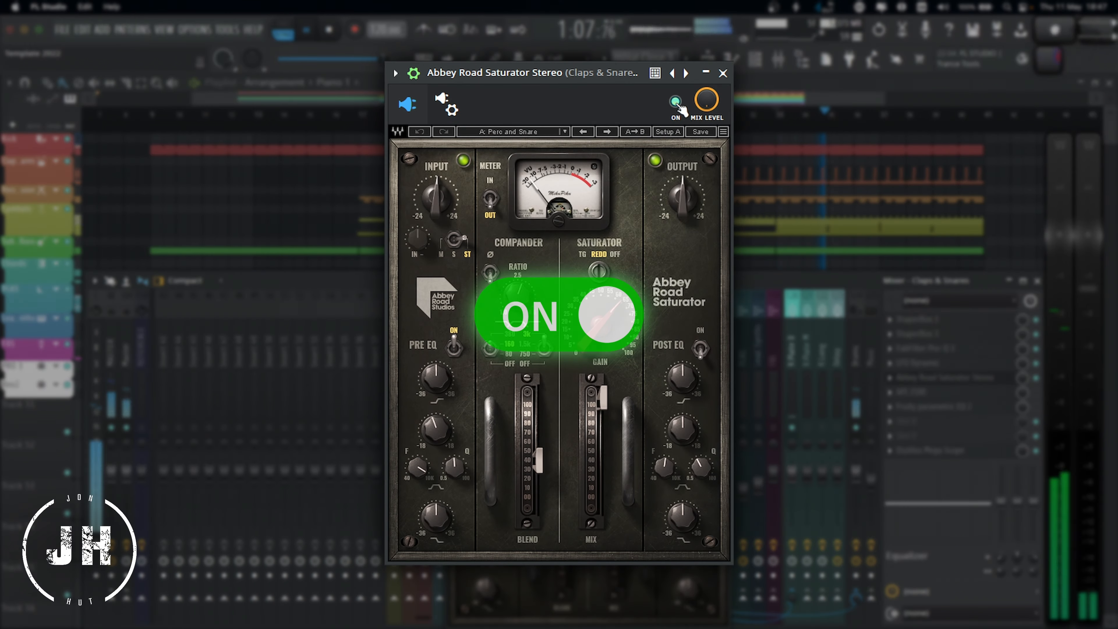
{"action": "left_click", "coordinate": [676, 102]}
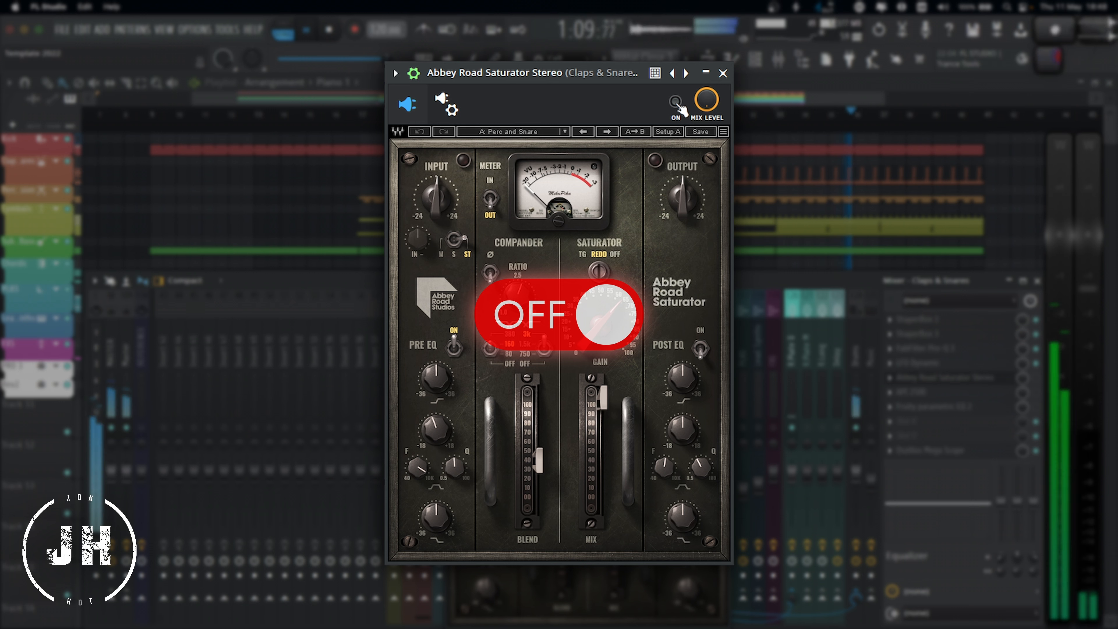
{"action": "left_click", "coordinate": [676, 103]}
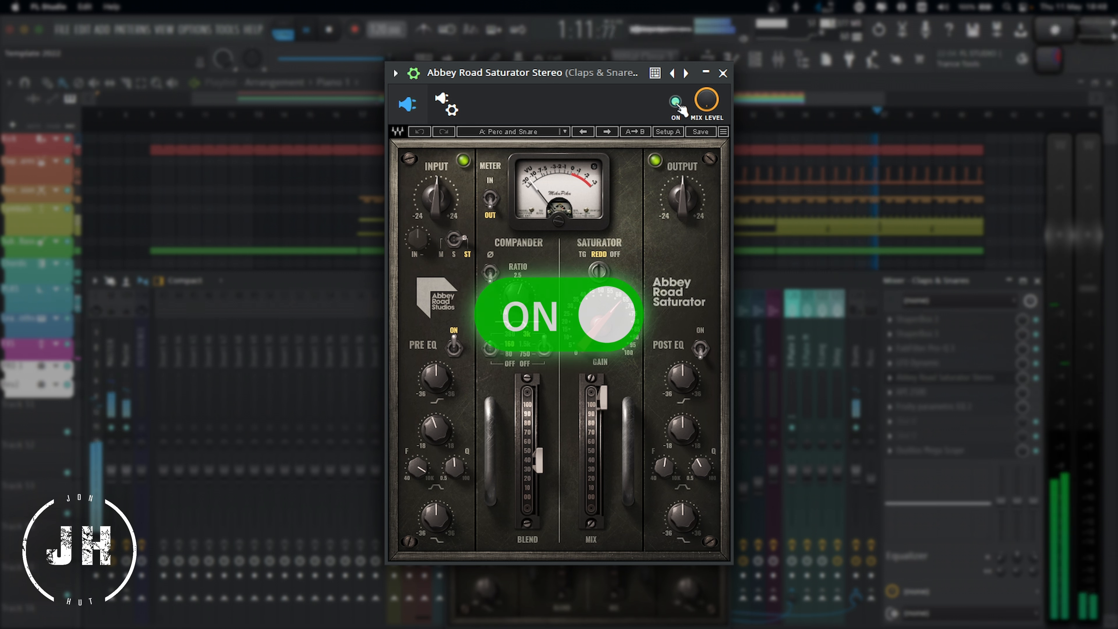
{"action": "left_click", "coordinate": [676, 102]}
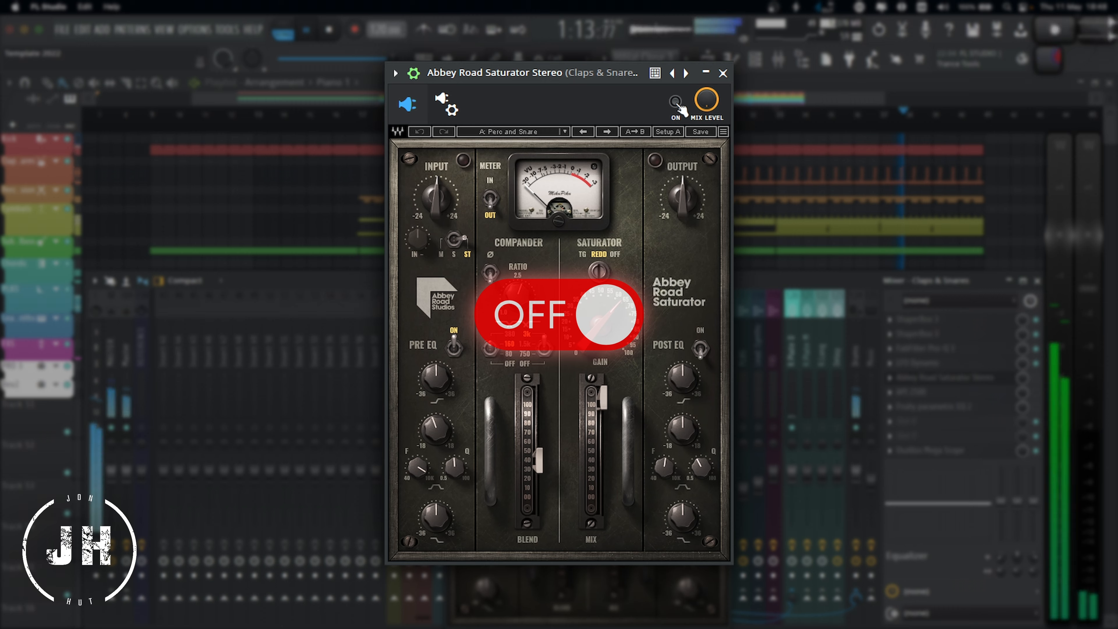
{"action": "left_click", "coordinate": [676, 102]}
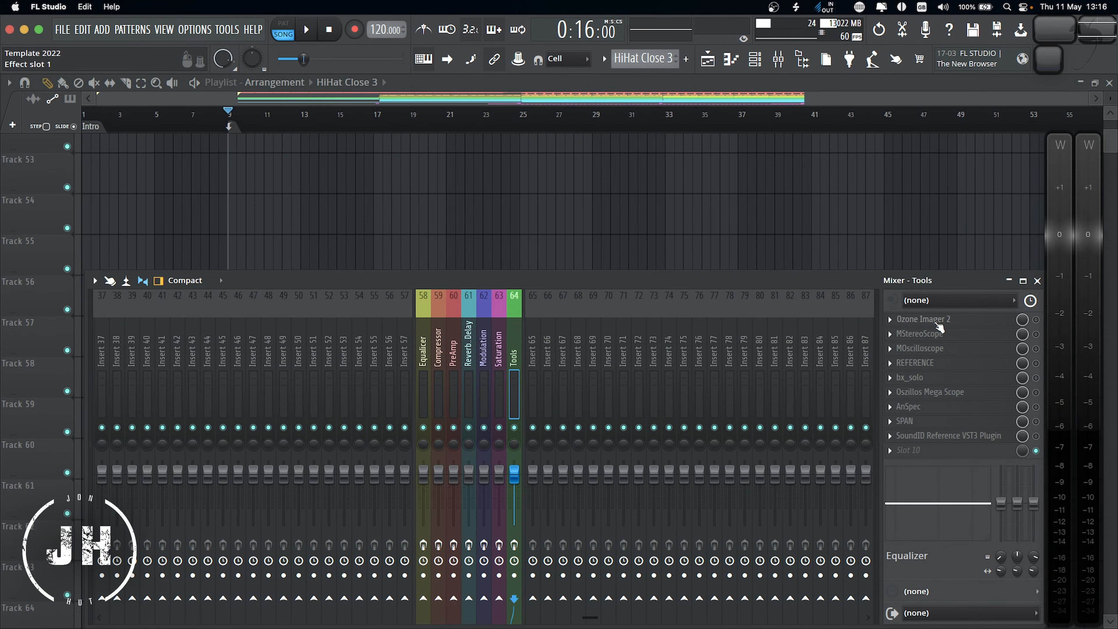
Inspect Ozone Imager 2 and REFERENCE on the Tools mixer track, and open ShaperBox 3 on Insert 65.
{"action": "left_click", "coordinate": [940, 327]}
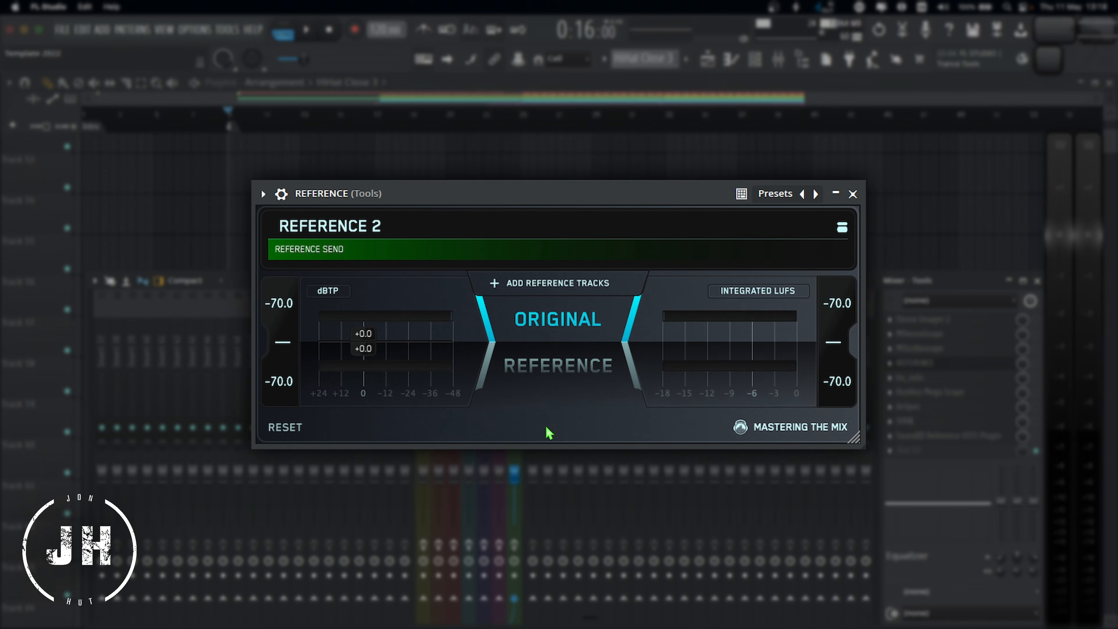
{"action": "left_click", "coordinate": [853, 194]}
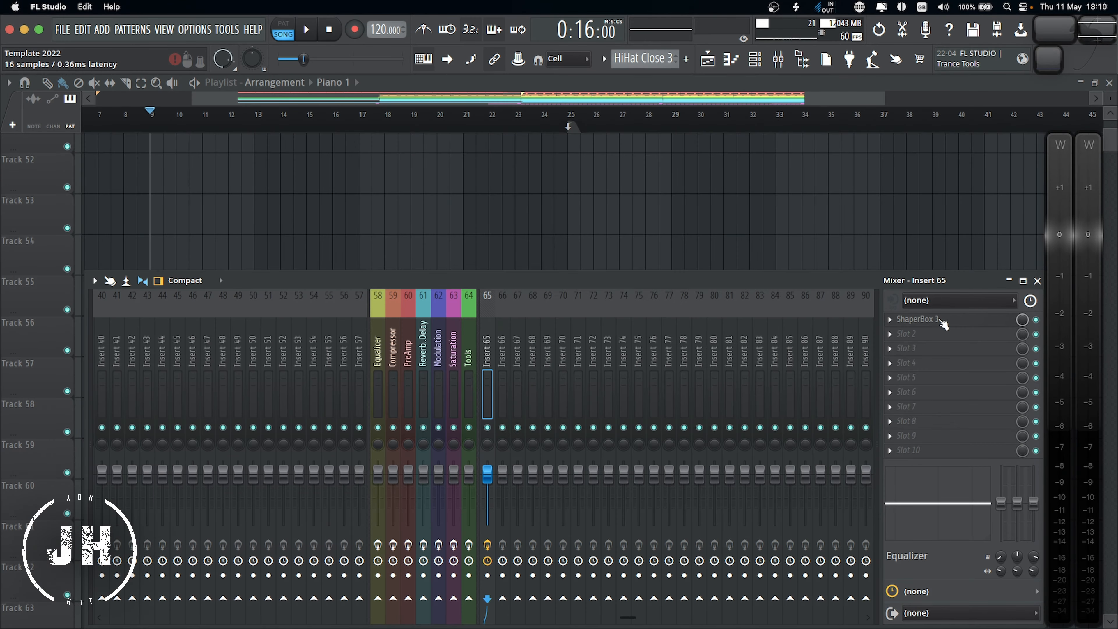
{"action": "left_click", "coordinate": [941, 323]}
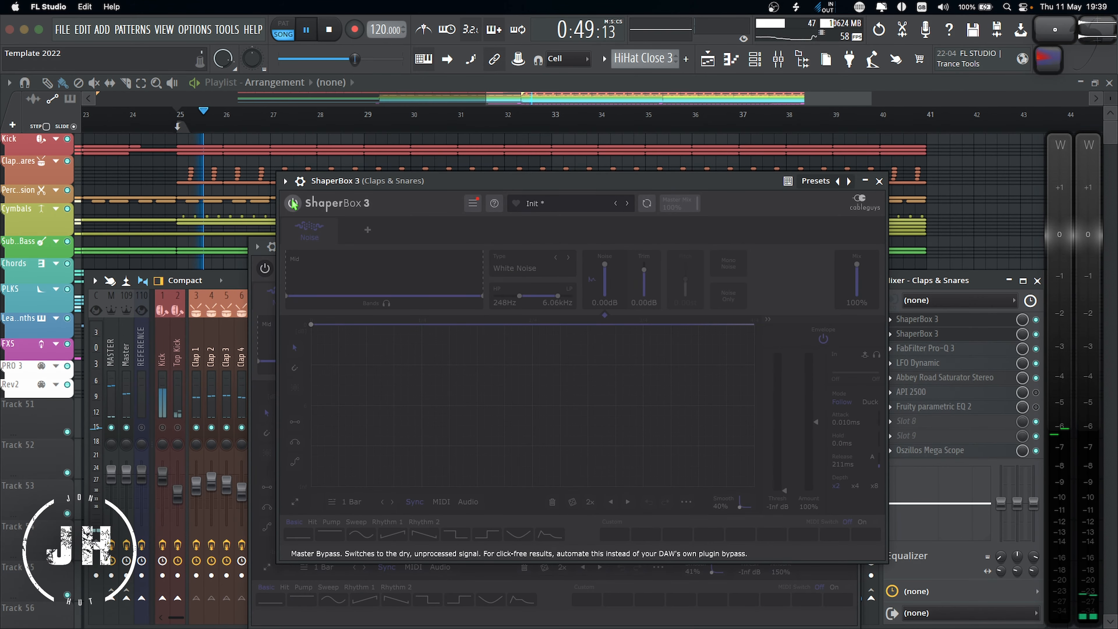
Compare the Claps & Snares bus sound with its two ShaperBox 3 noise instances bypassed and active, and stop playback.
{"action": "left_click", "coordinate": [293, 203]}
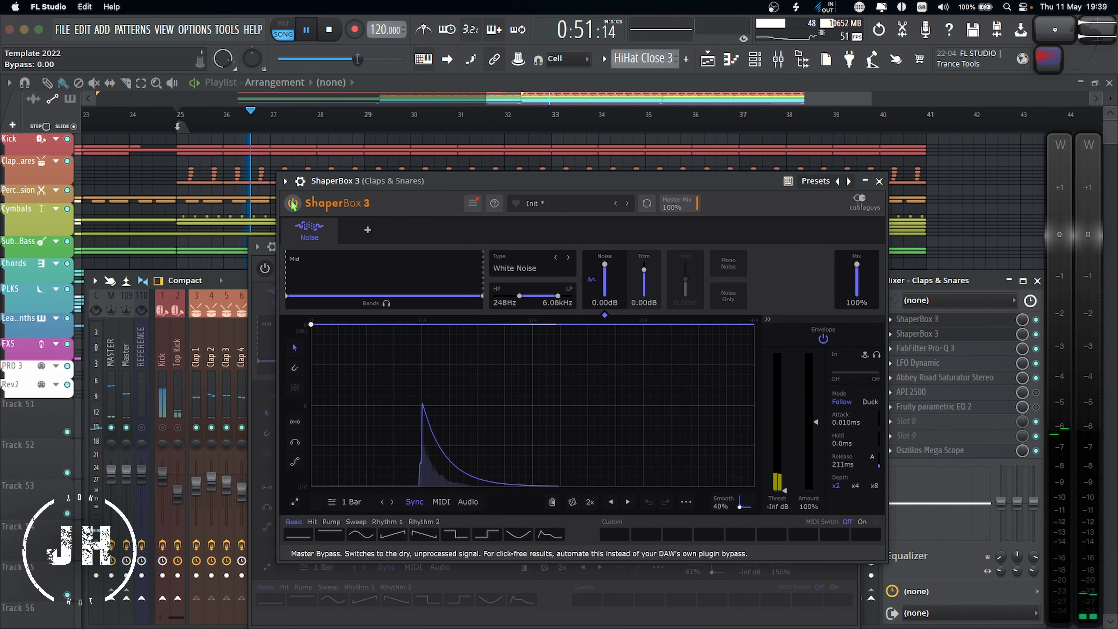
{"action": "left_click", "coordinate": [265, 270]}
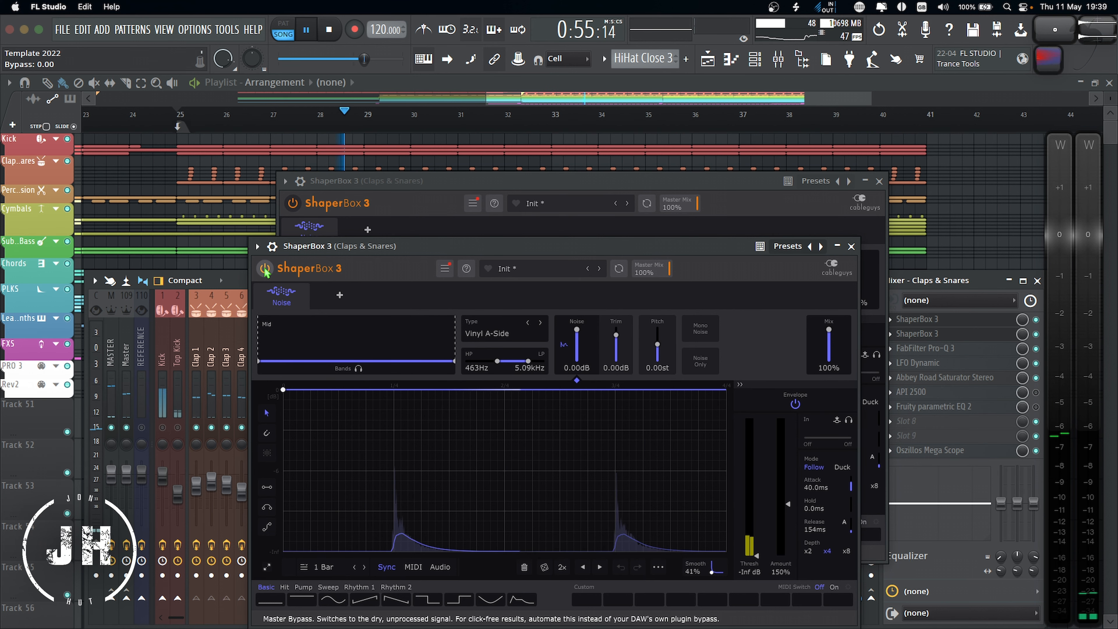
{"action": "key", "text": "space"}
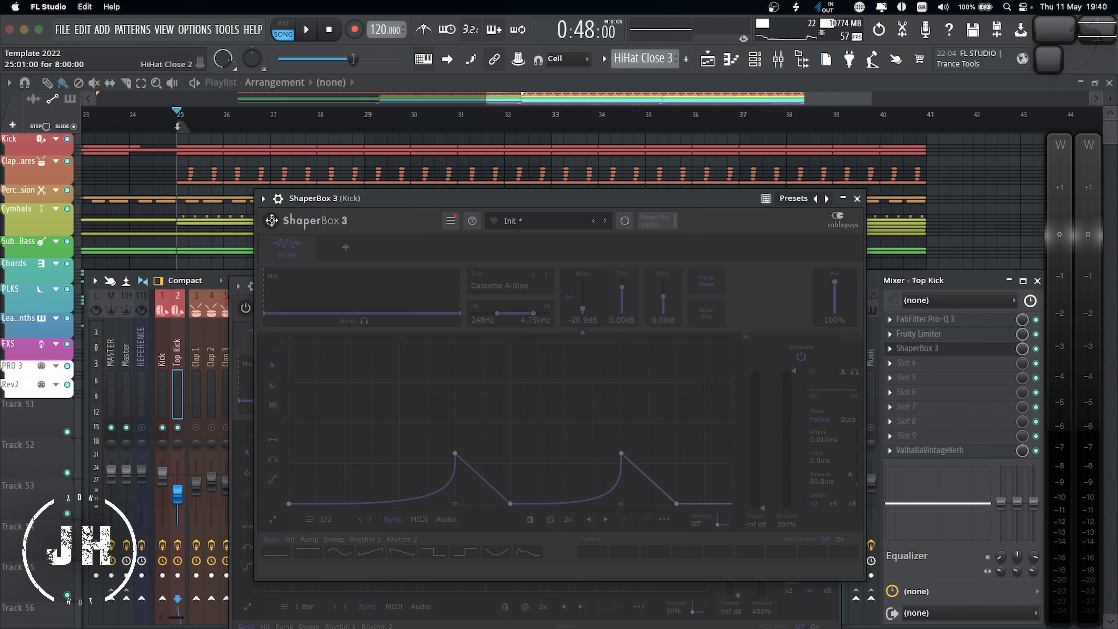
Start playback and compare the kick sound with the two ShaperBox 3 noise instances bypassed and active.
{"action": "key", "text": "space"}
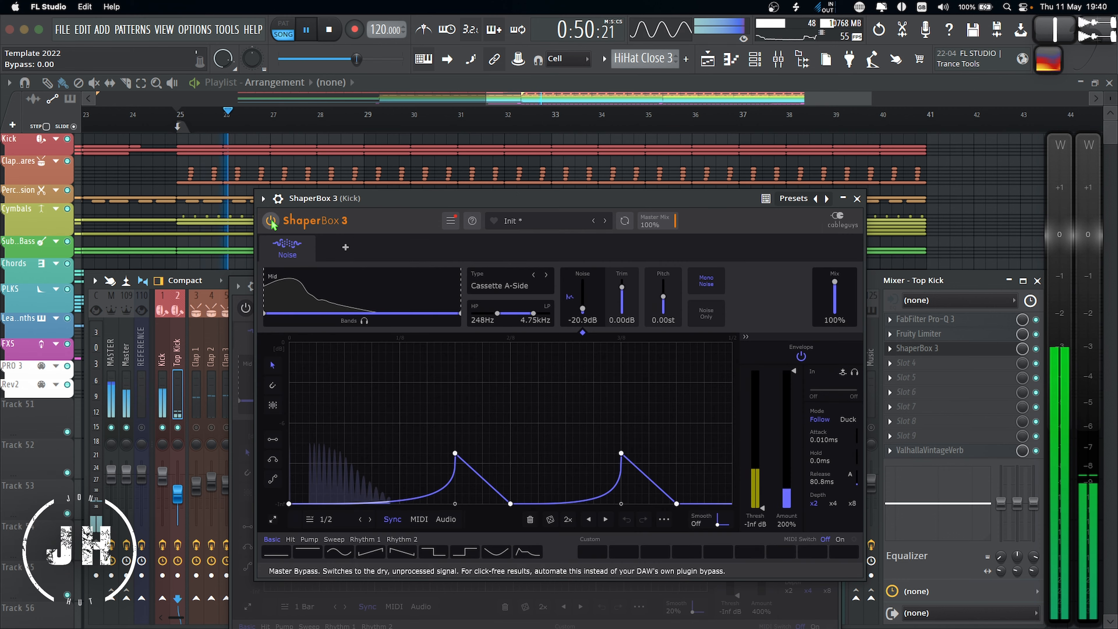
{"action": "left_click", "coordinate": [246, 309]}
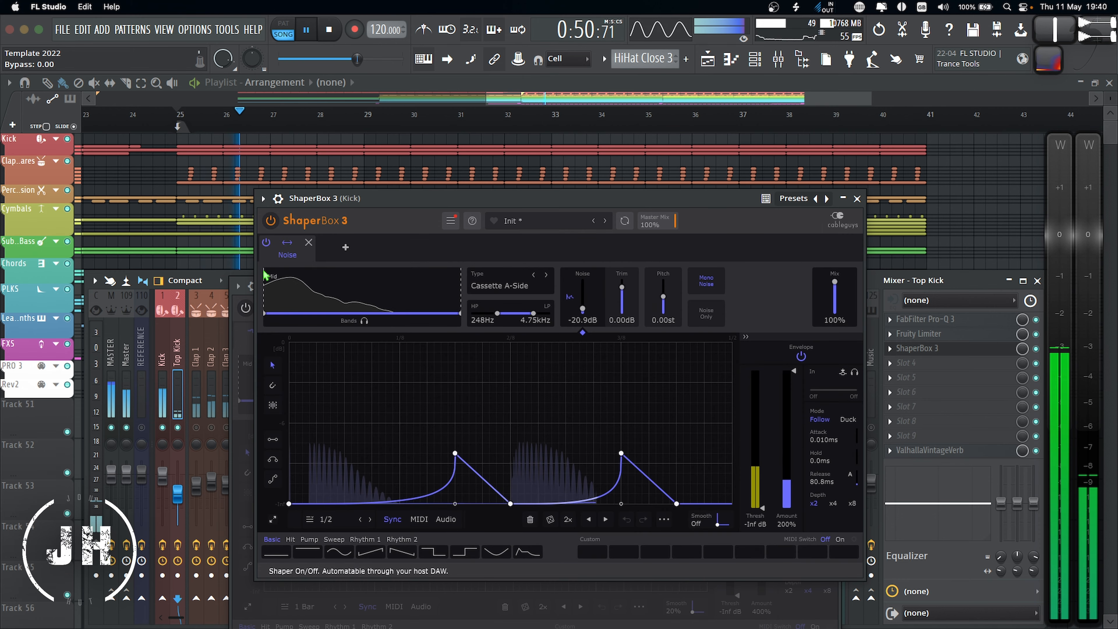
{"action": "left_click", "coordinate": [247, 311]}
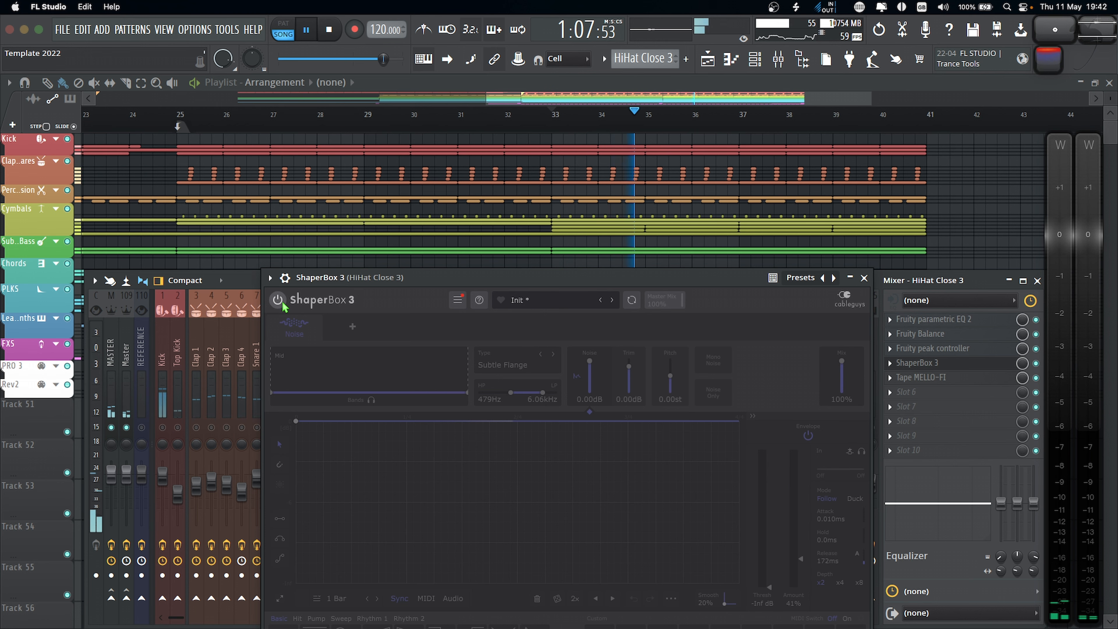
Compare the HiHat Close 3 sound with the ShaperBox 3 Subtle Flange noise bypassed and active, and stop playback.
{"action": "left_click", "coordinate": [279, 301]}
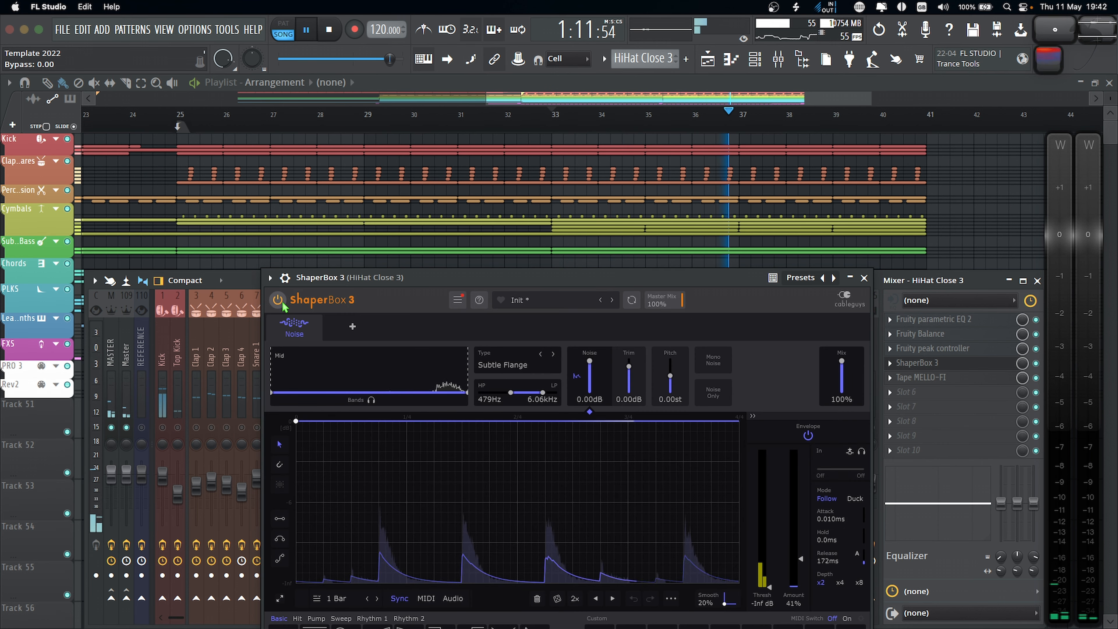
{"action": "key", "text": "space"}
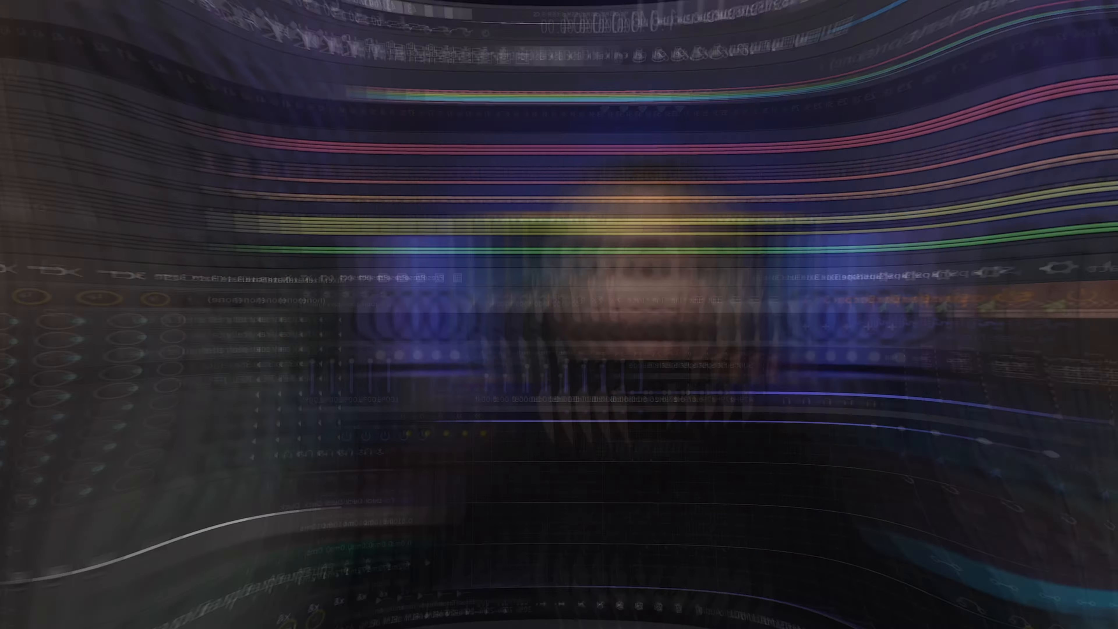